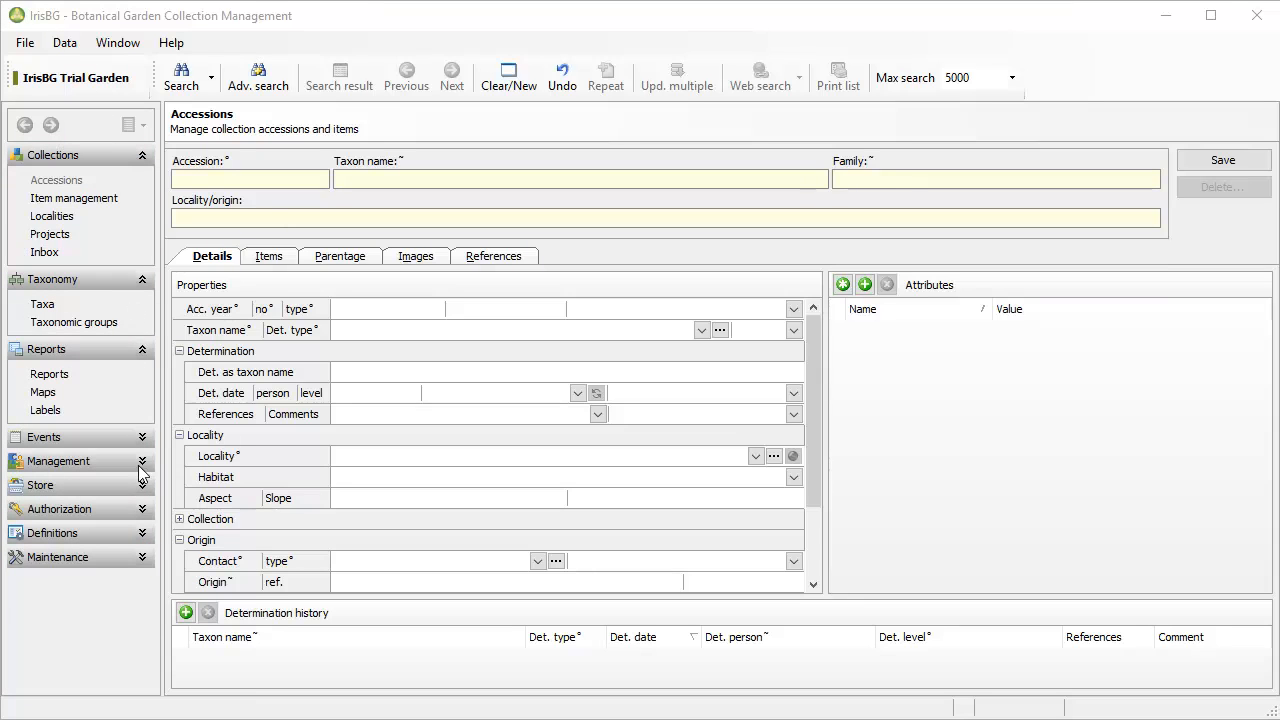
Add an accession item type with code S, name Seed and kind Living
click(141, 533)
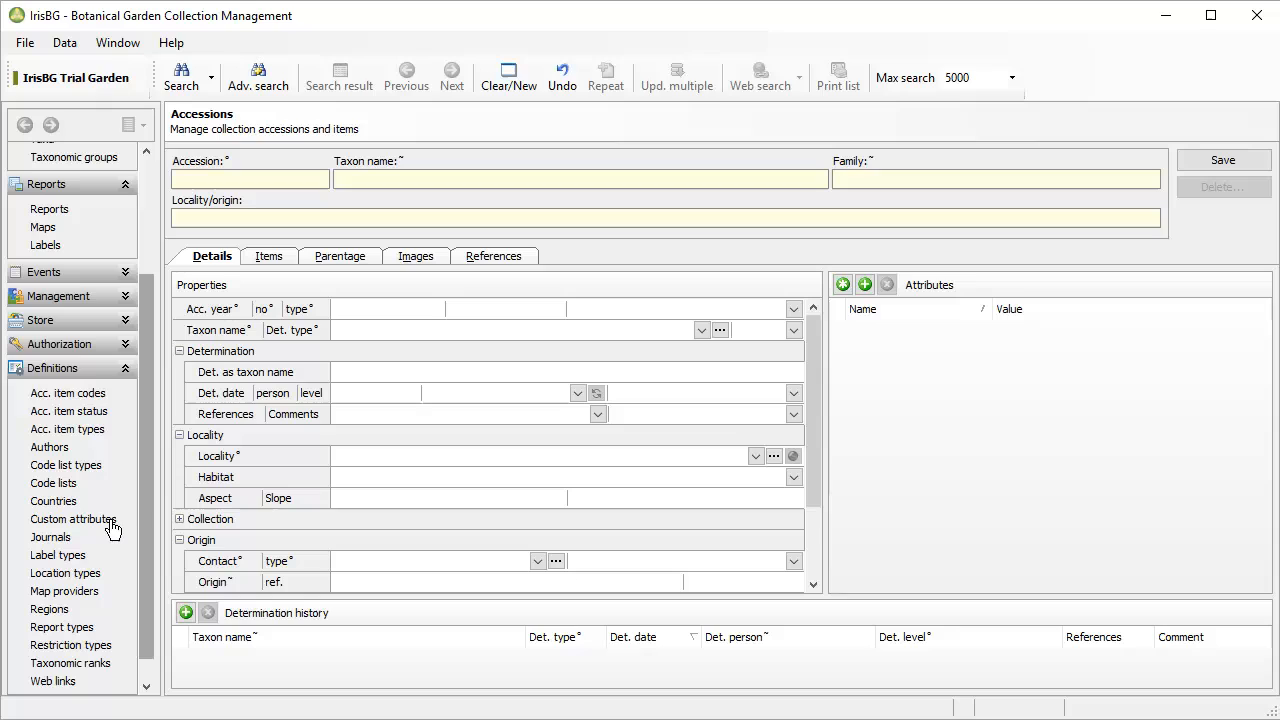
click(95, 436)
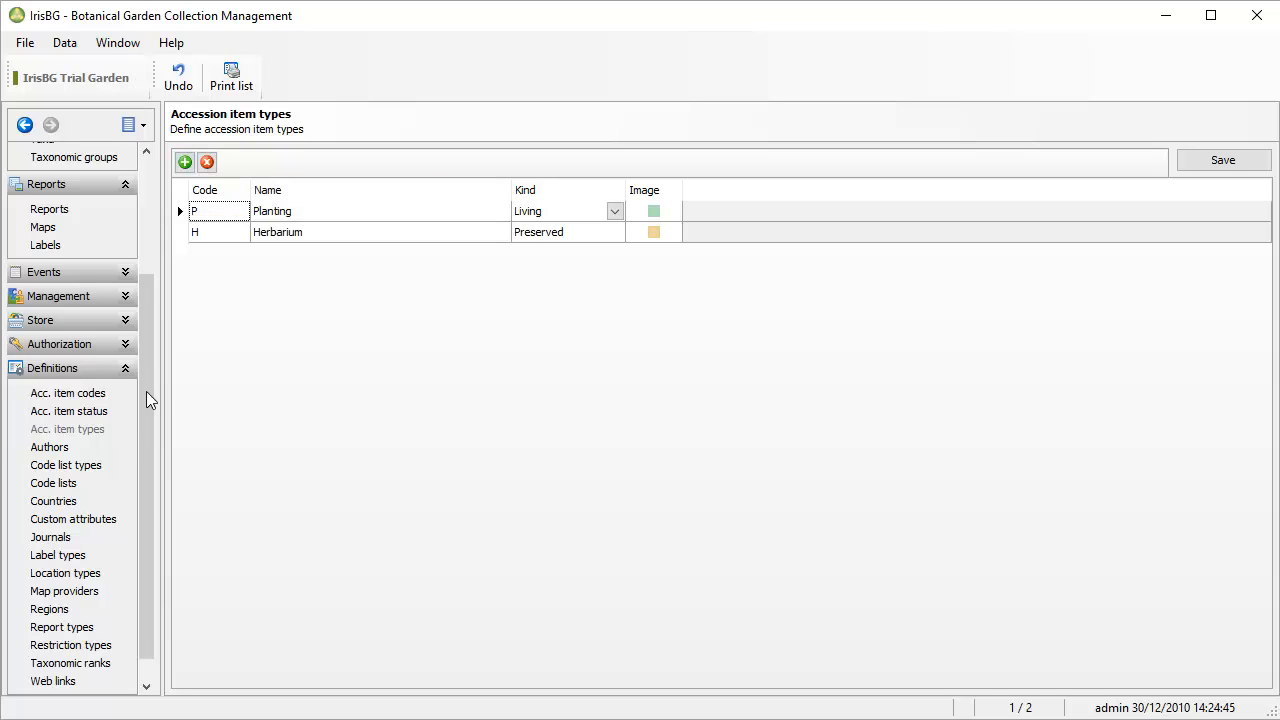
click(185, 163)
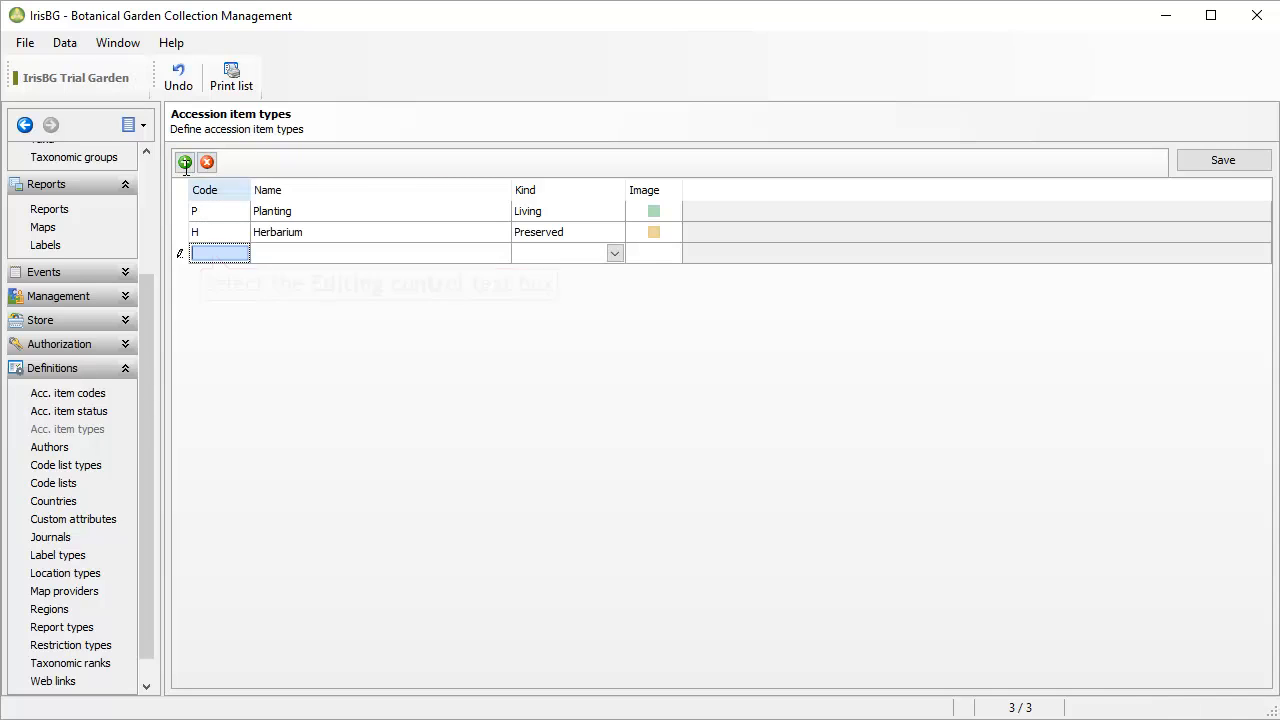
click(215, 253)
text(S)
click(289, 258)
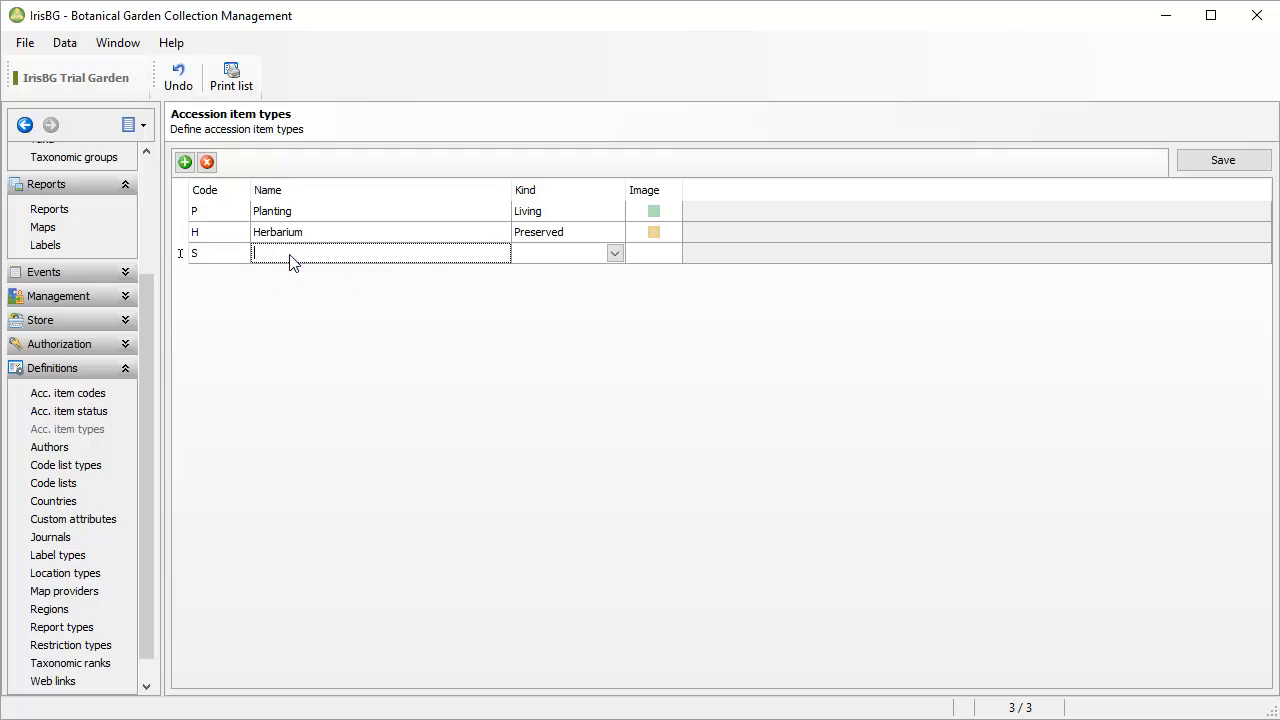
text(Seed)
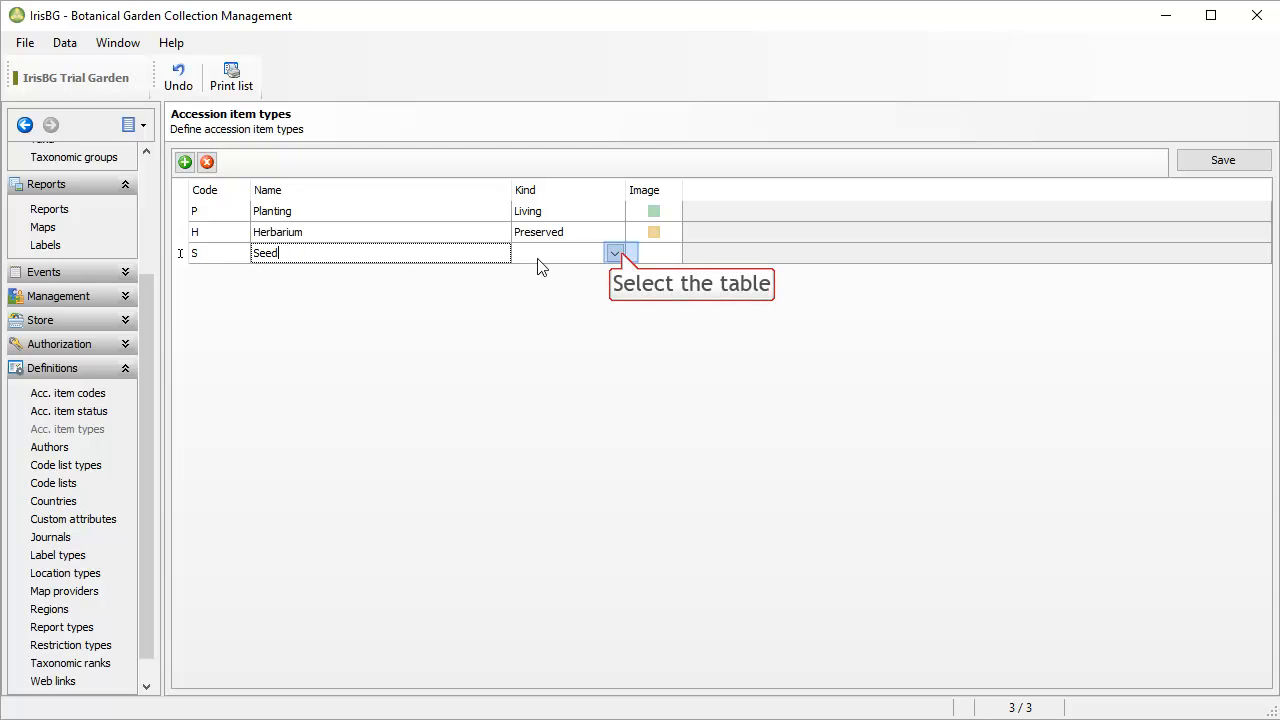
click(615, 254)
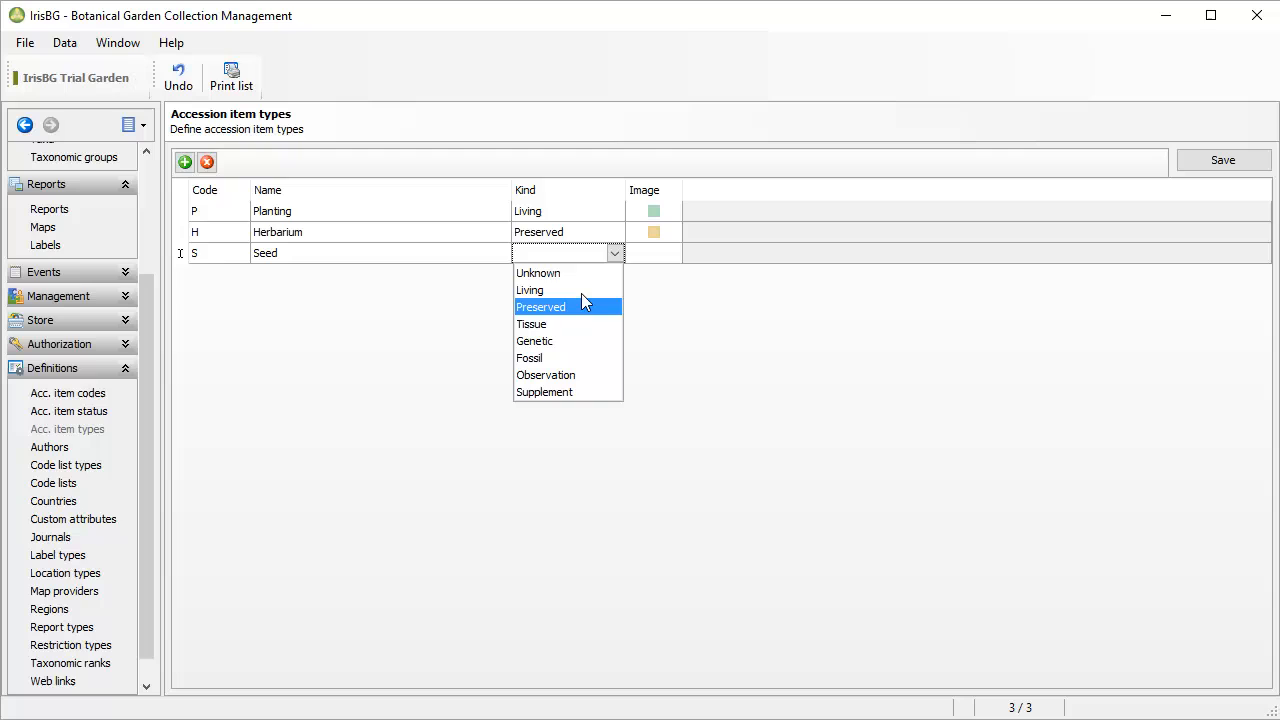
click(581, 289)
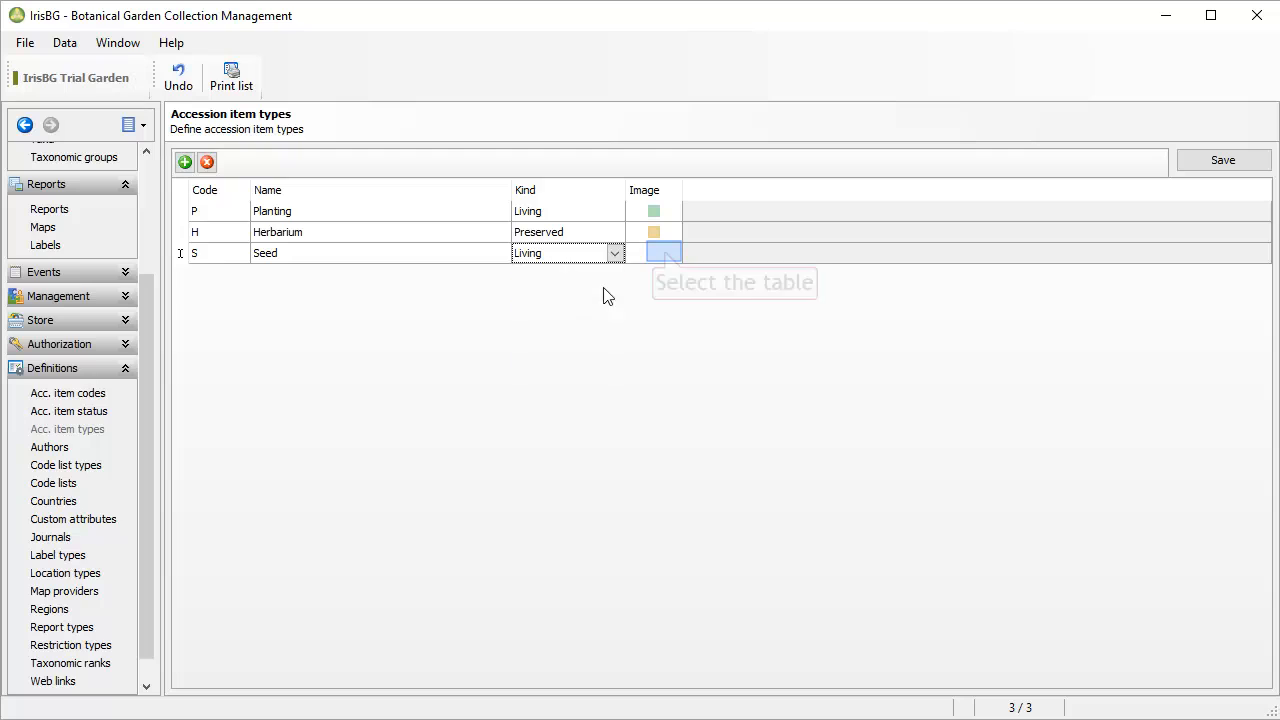
Load herbarium.jpg from the Pictures folder as the Seed item type's image and save the item types
click(665, 254)
right_click(665, 255)
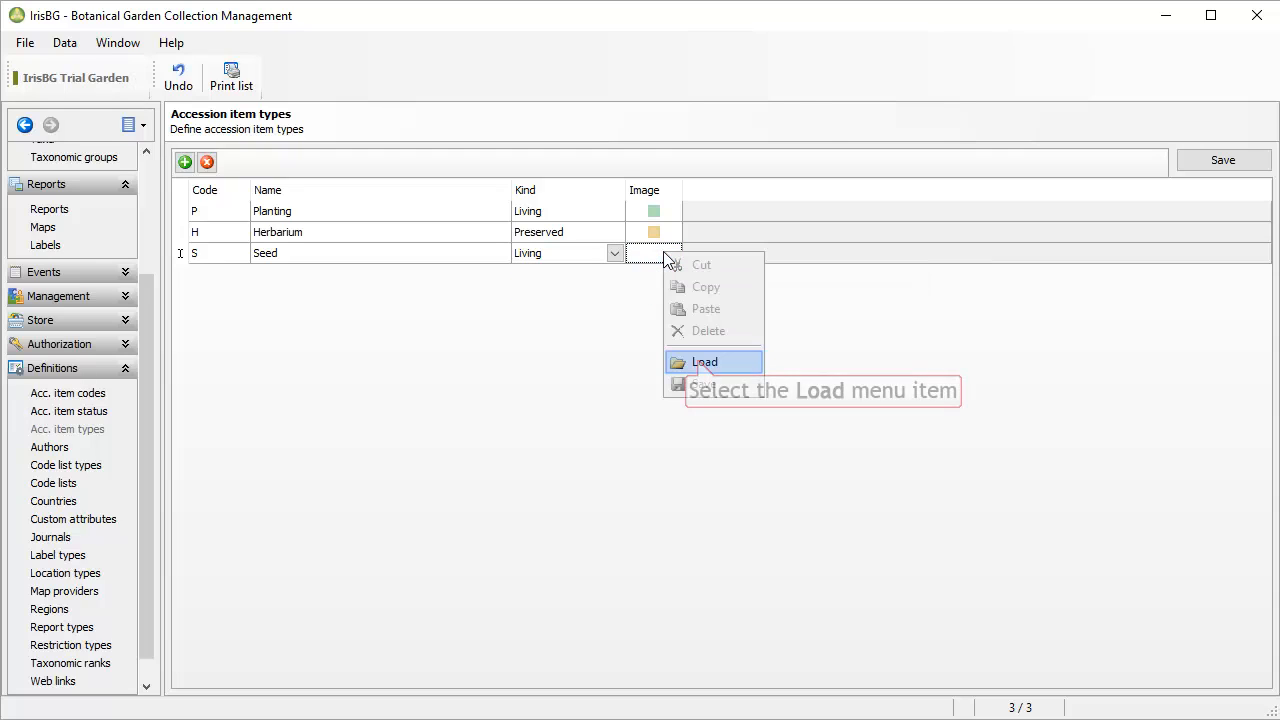
click(702, 362)
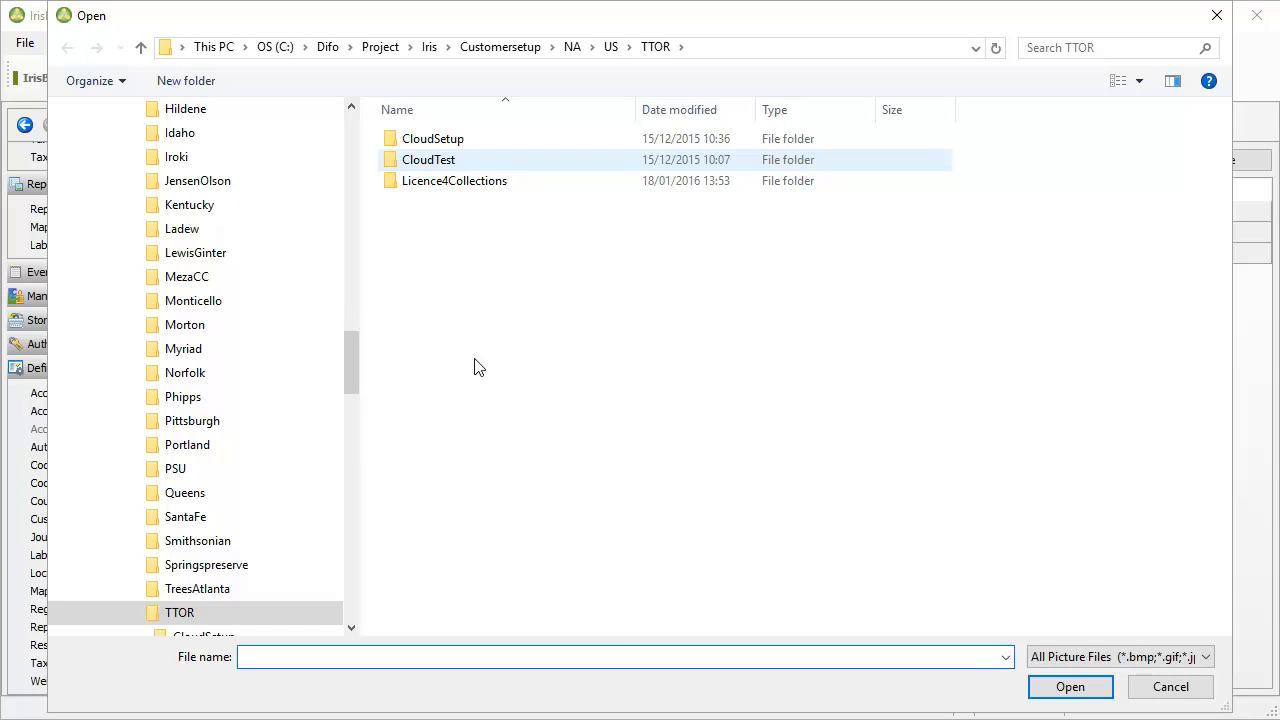
drag(351, 366, 353, 160)
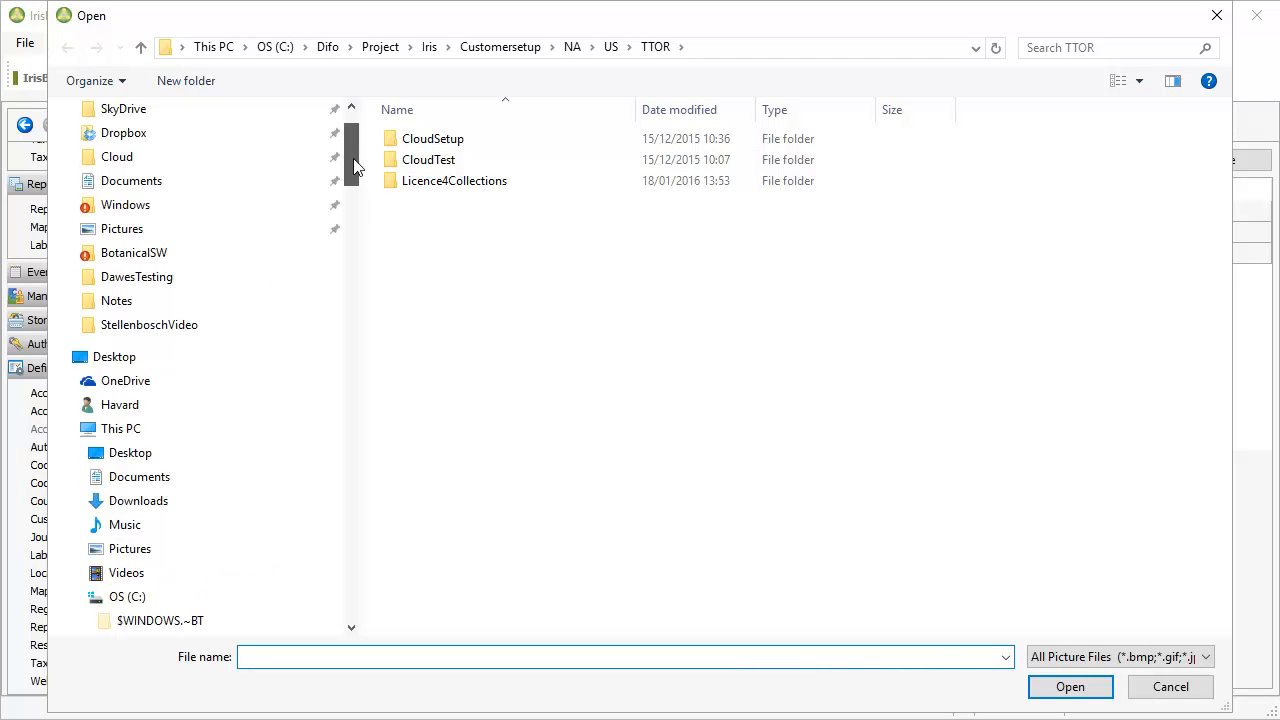
click(165, 556)
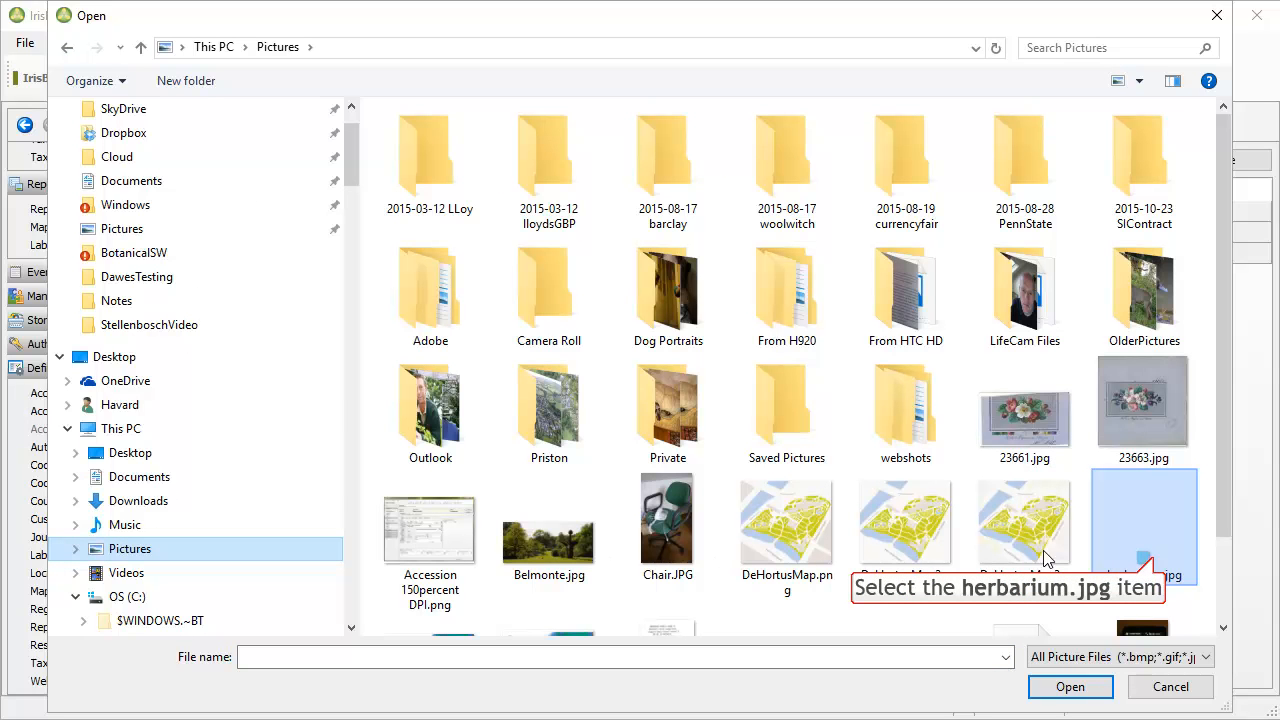
click(1154, 556)
click(1070, 687)
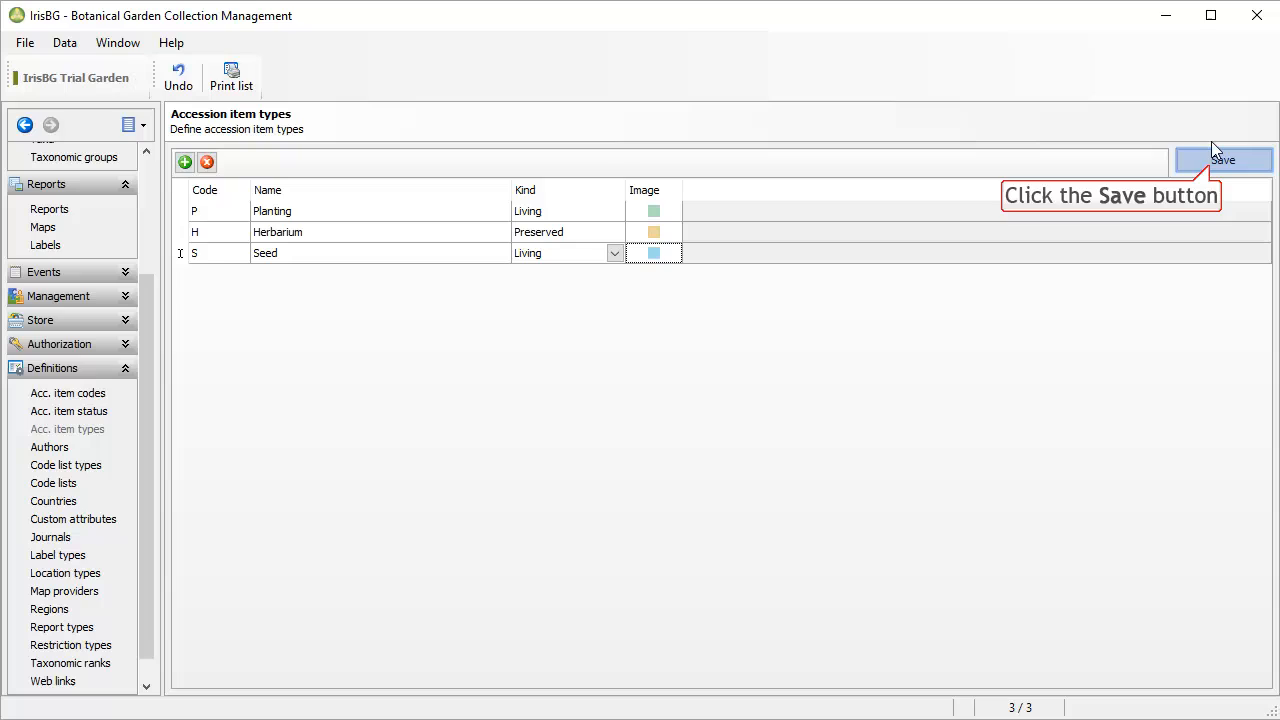
click(1212, 166)
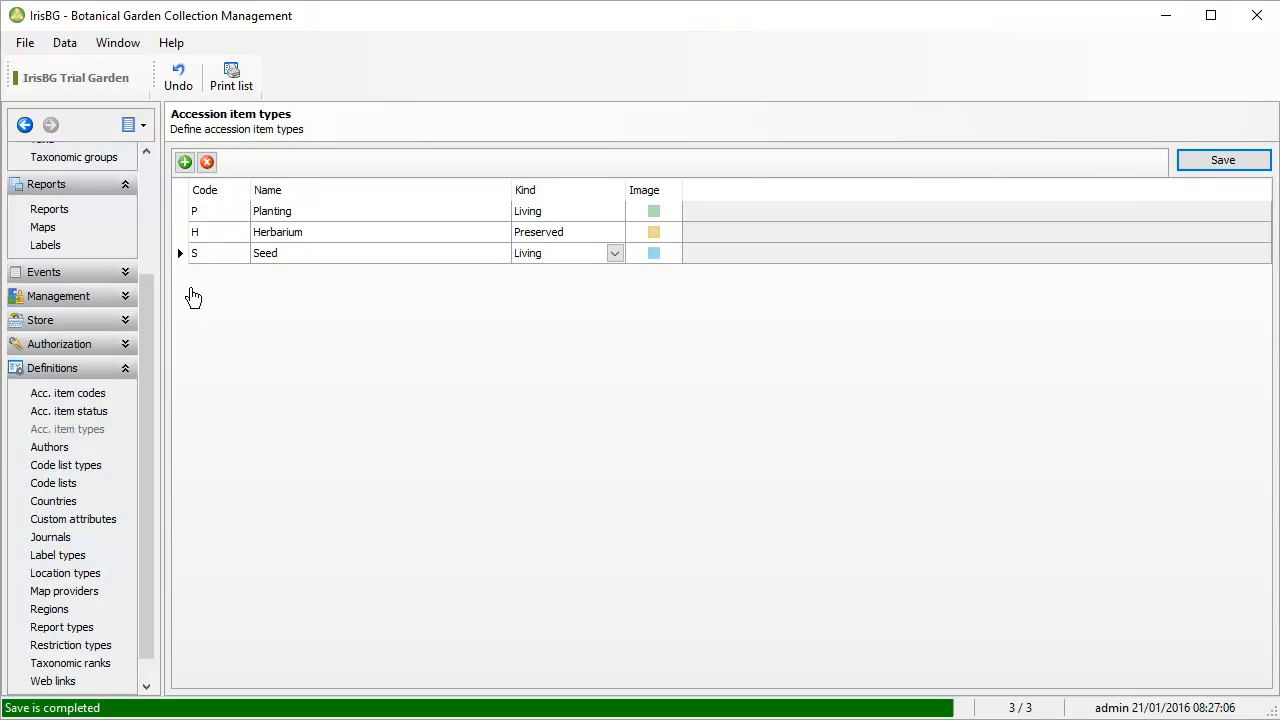
Add an accession item status for the Seed item type with code O, text Ok and type Existing, and save it
click(100, 418)
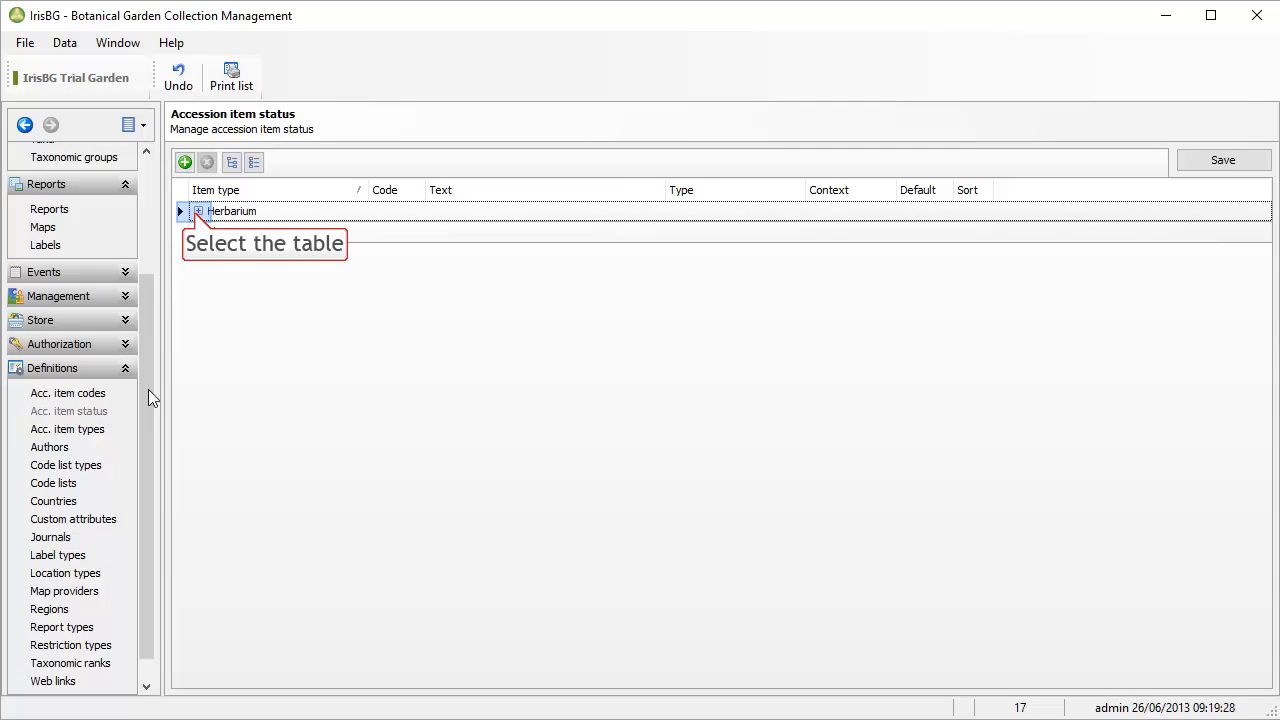
click(198, 212)
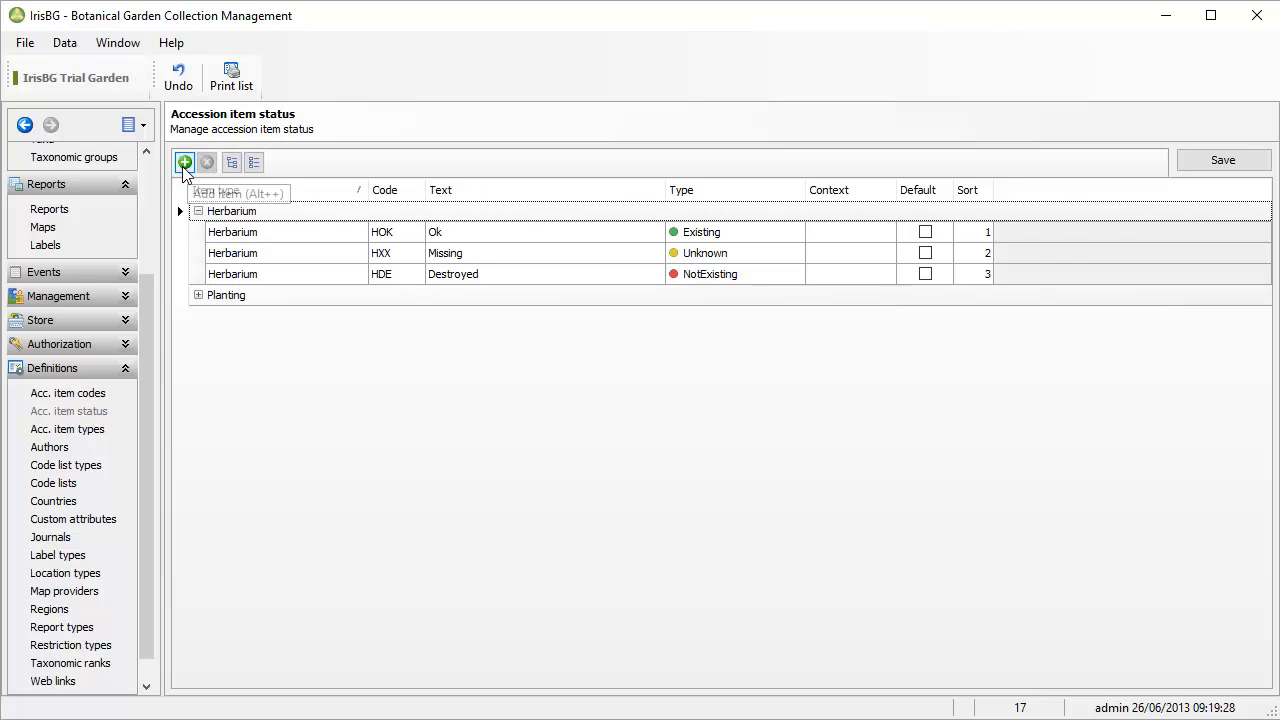
click(185, 163)
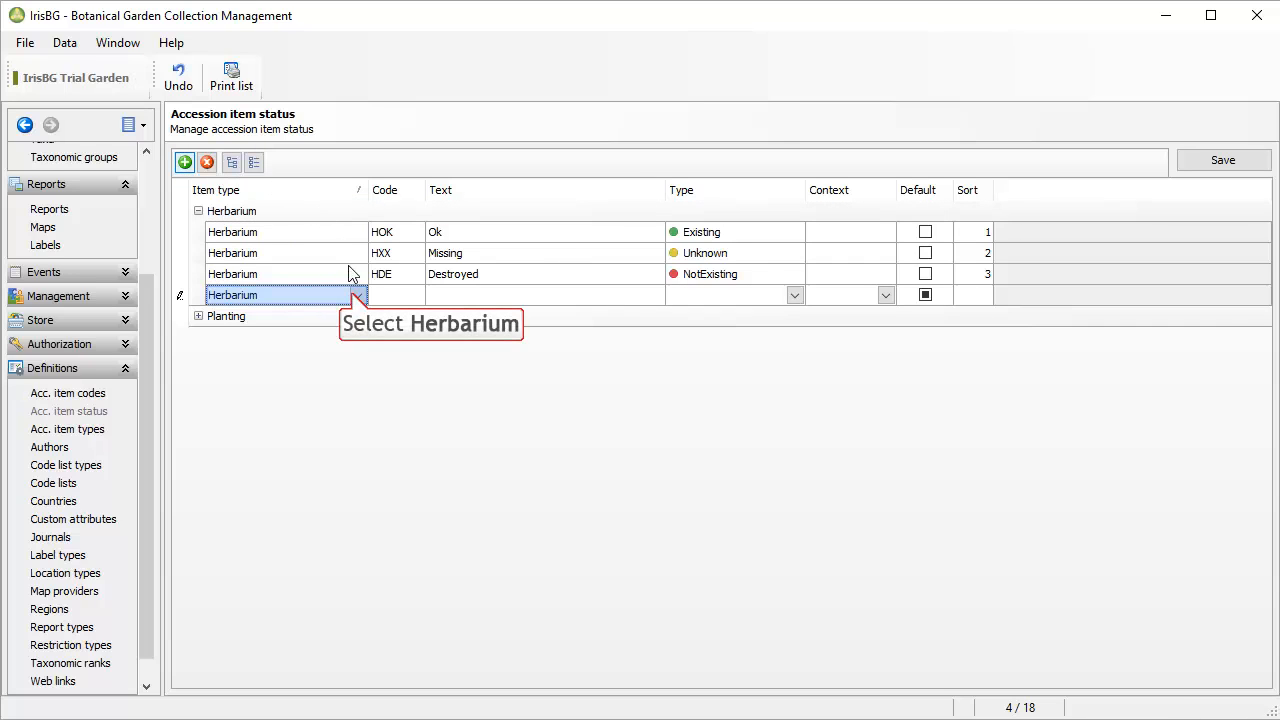
click(356, 296)
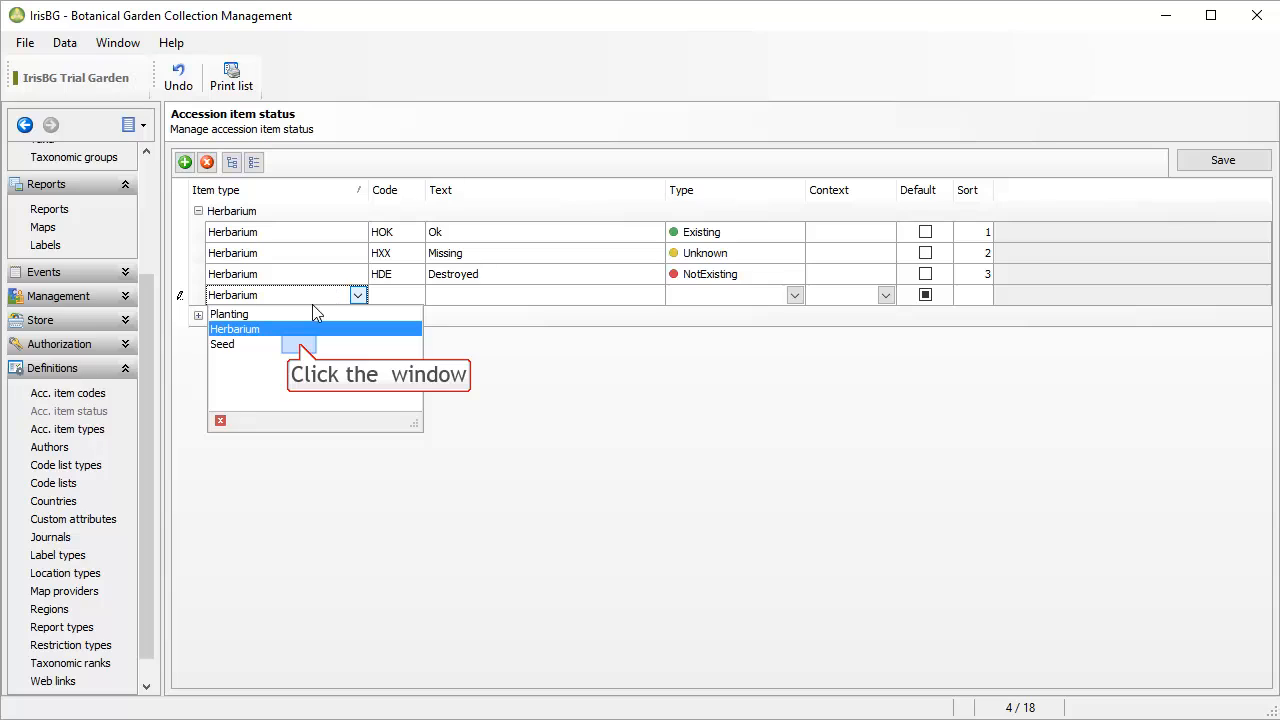
click(300, 344)
click(392, 297)
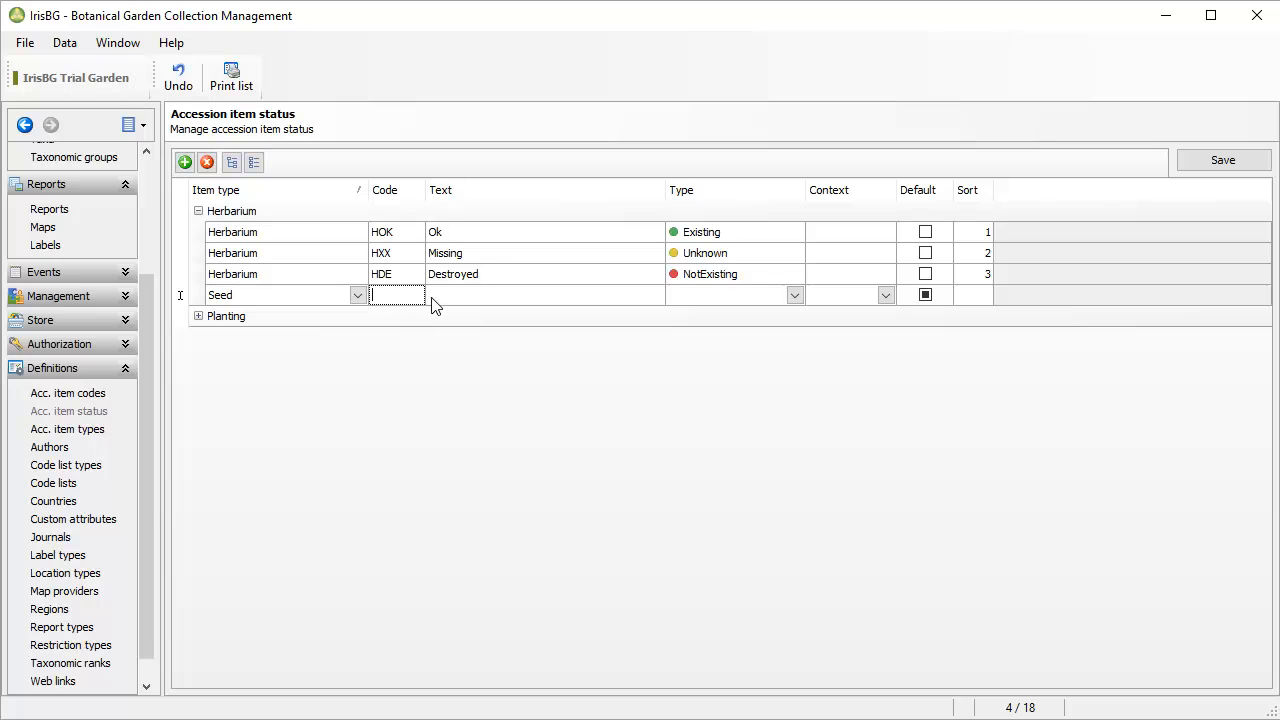
text(O)
key(Tab)
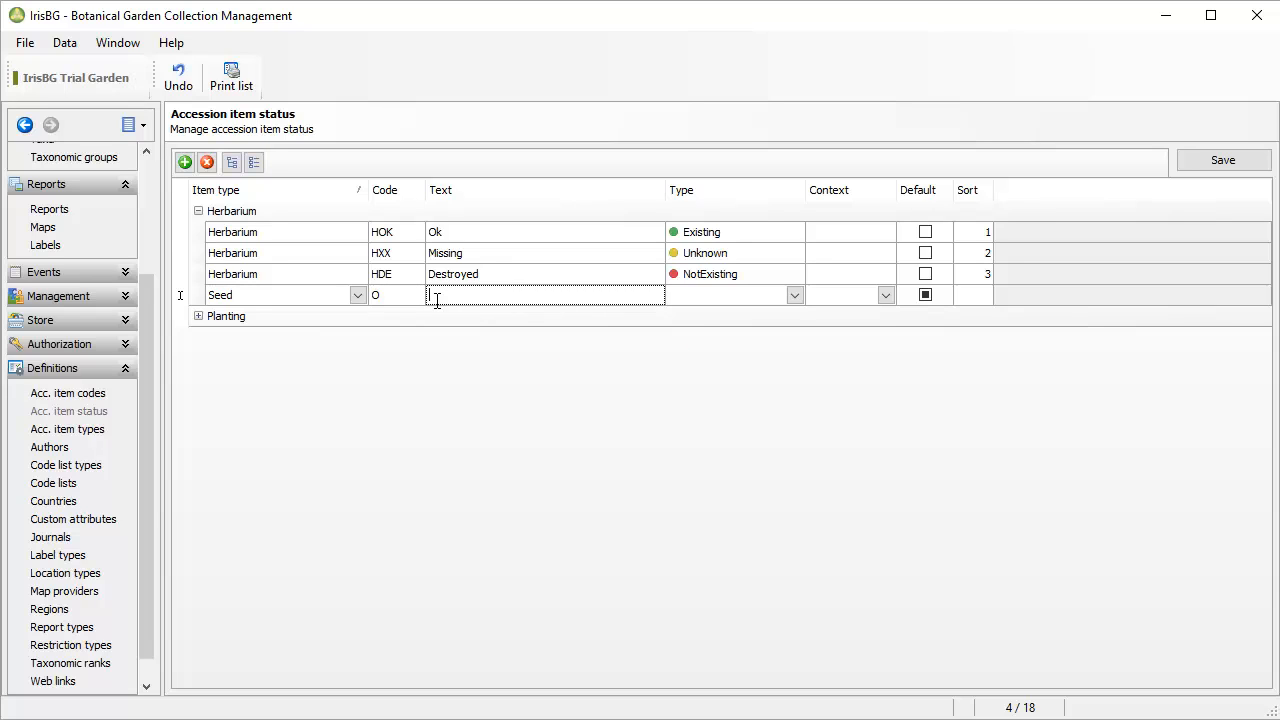
text(Ok)
click(786, 294)
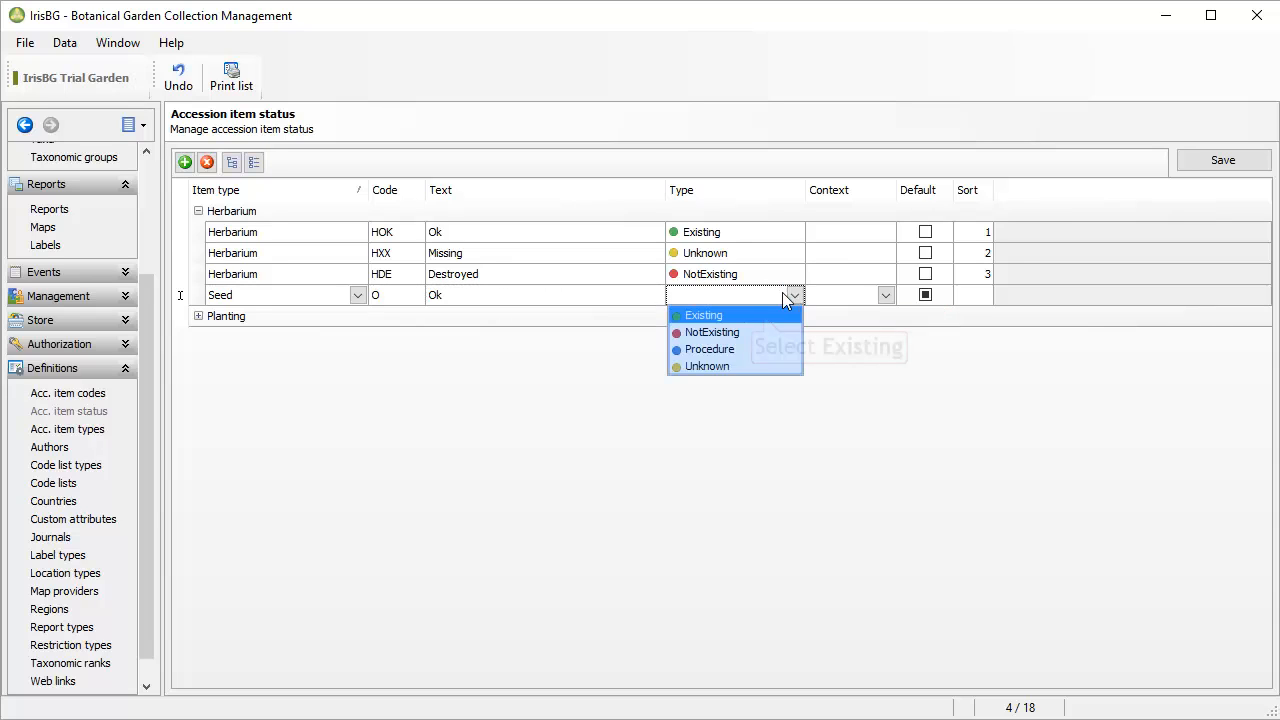
click(764, 316)
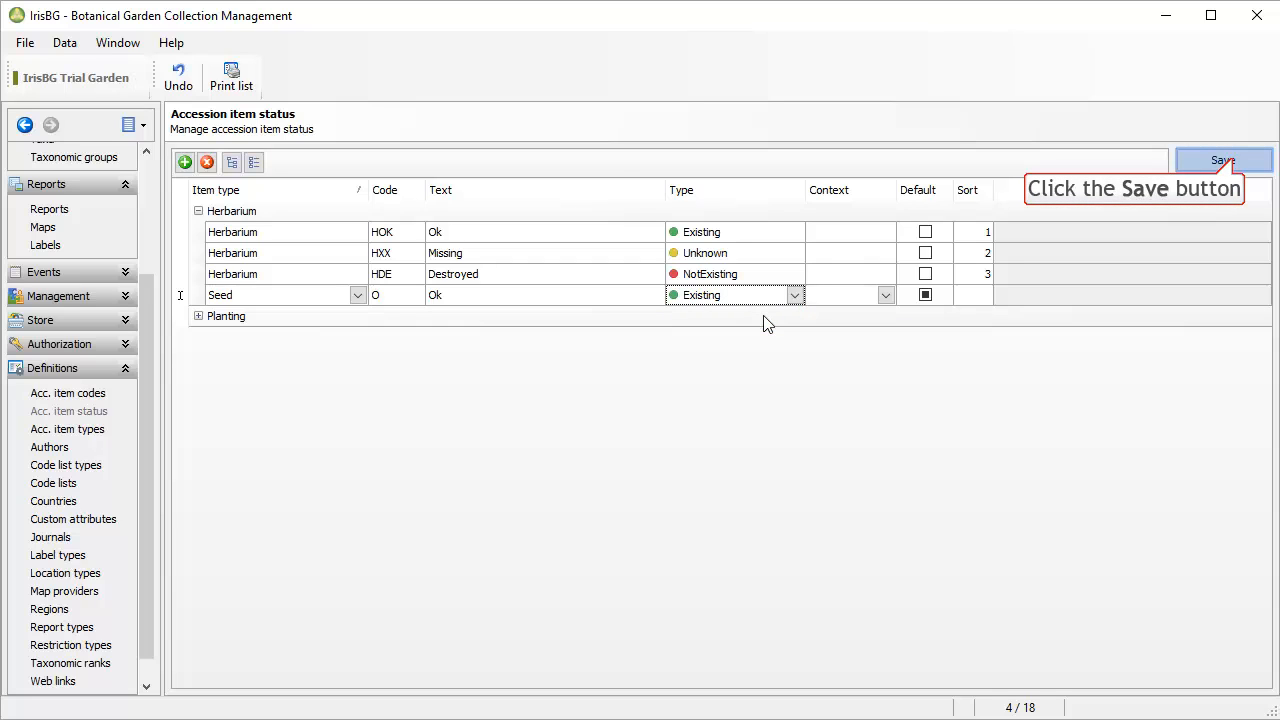
click(1233, 162)
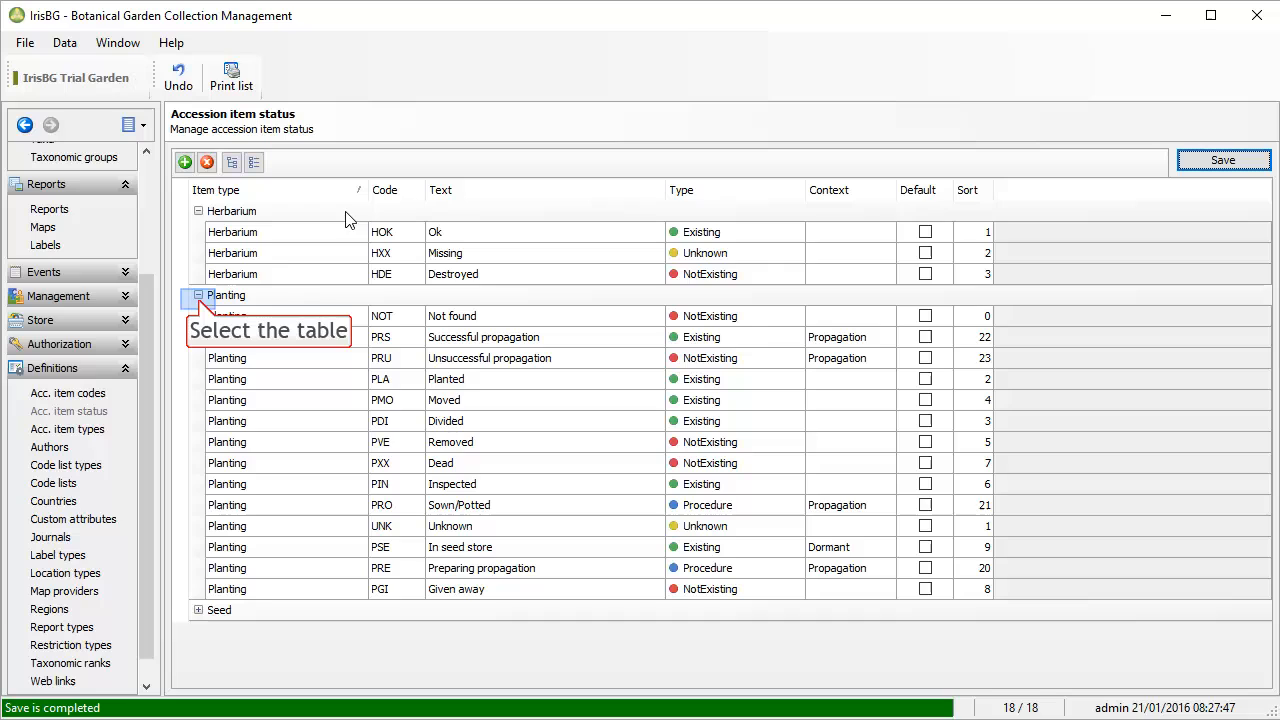
Add a second status in the Seed group with code IN, text Inventoried and type Existing
click(198, 295)
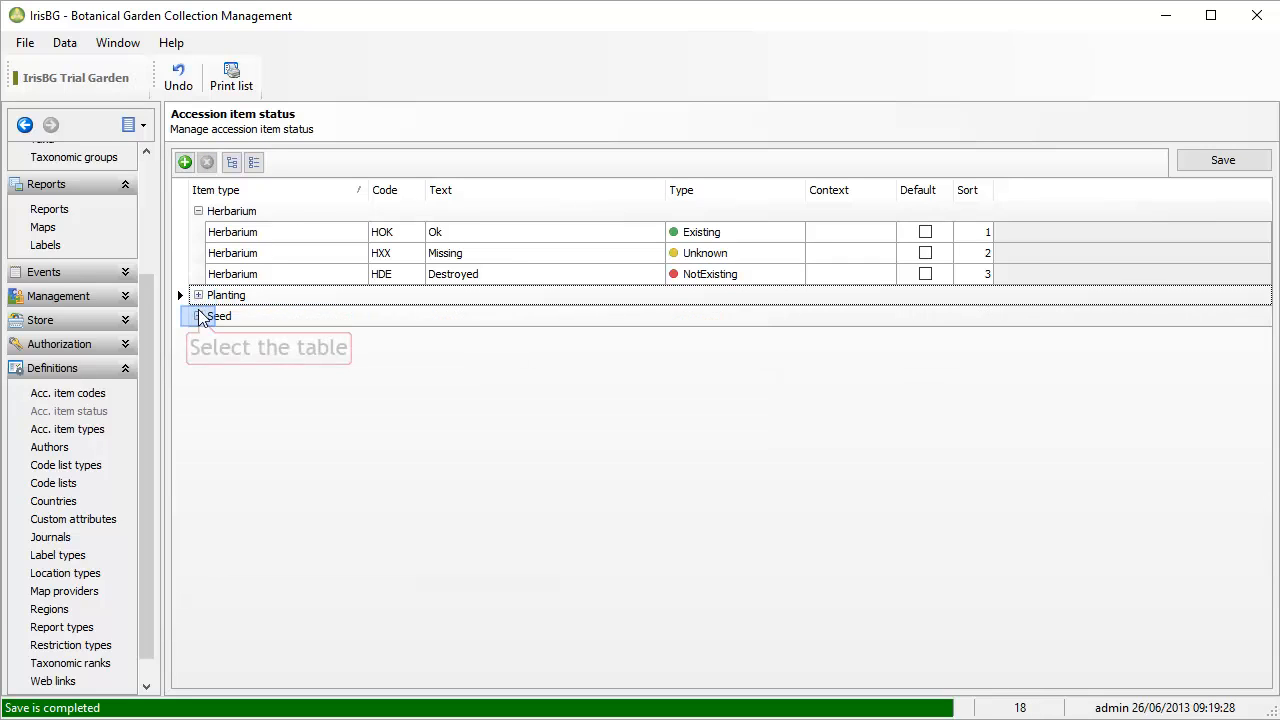
click(198, 316)
click(288, 338)
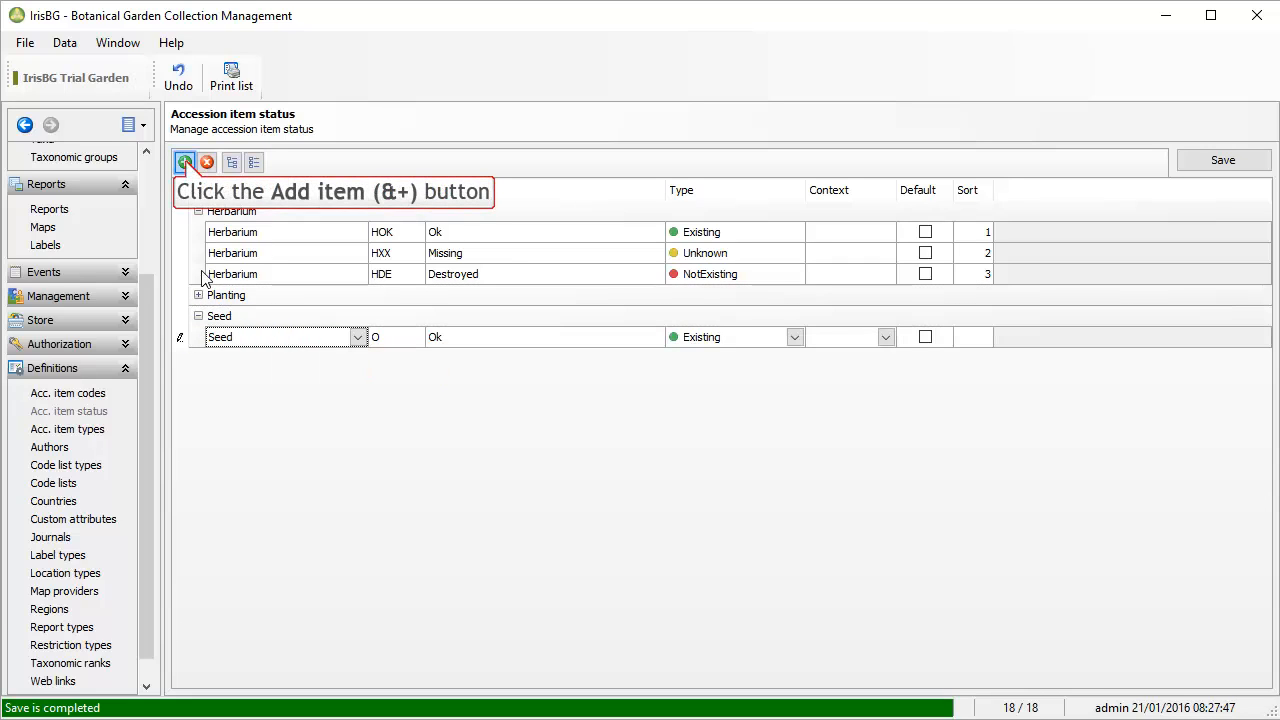
click(185, 162)
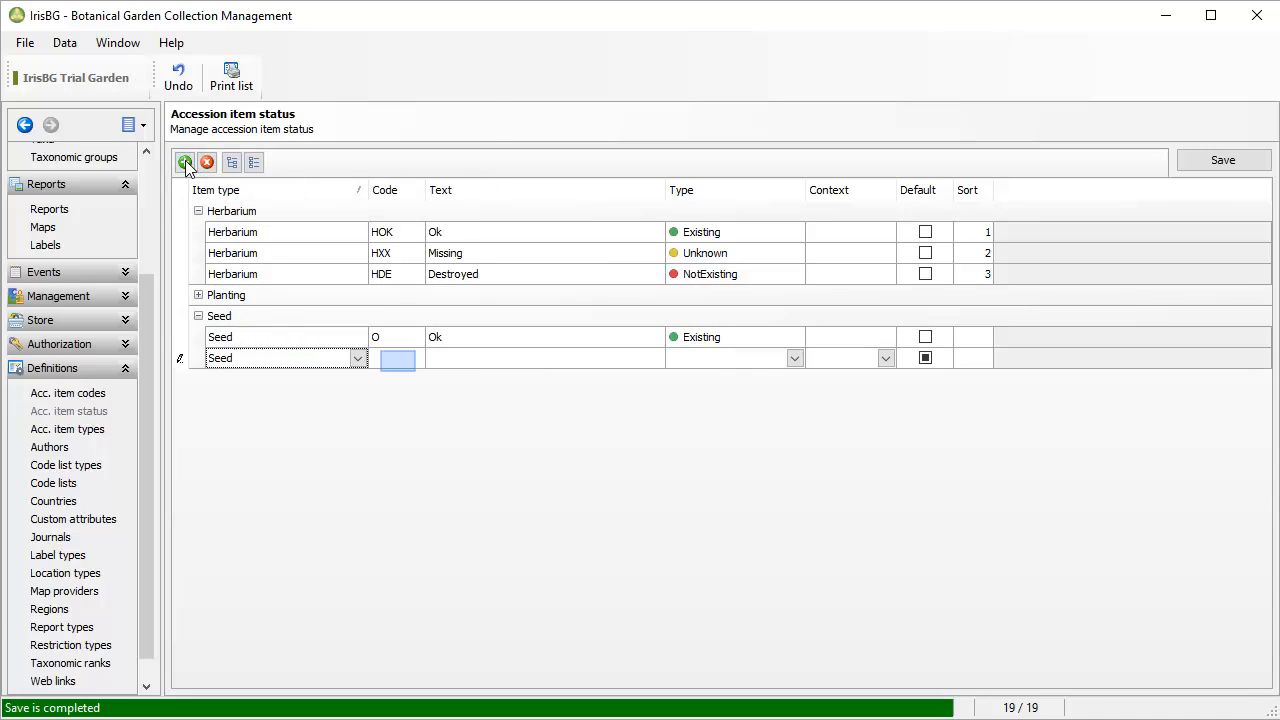
click(400, 361)
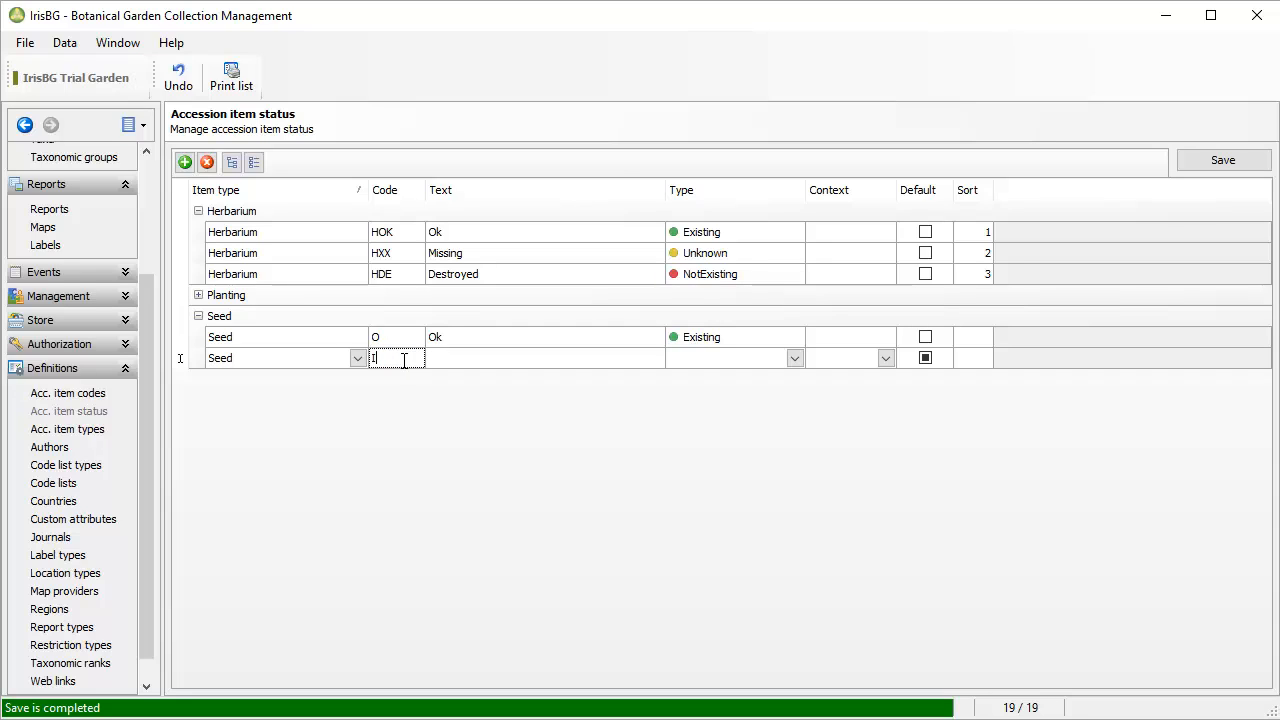
text(IN)
key(Tab)
text(Inve)
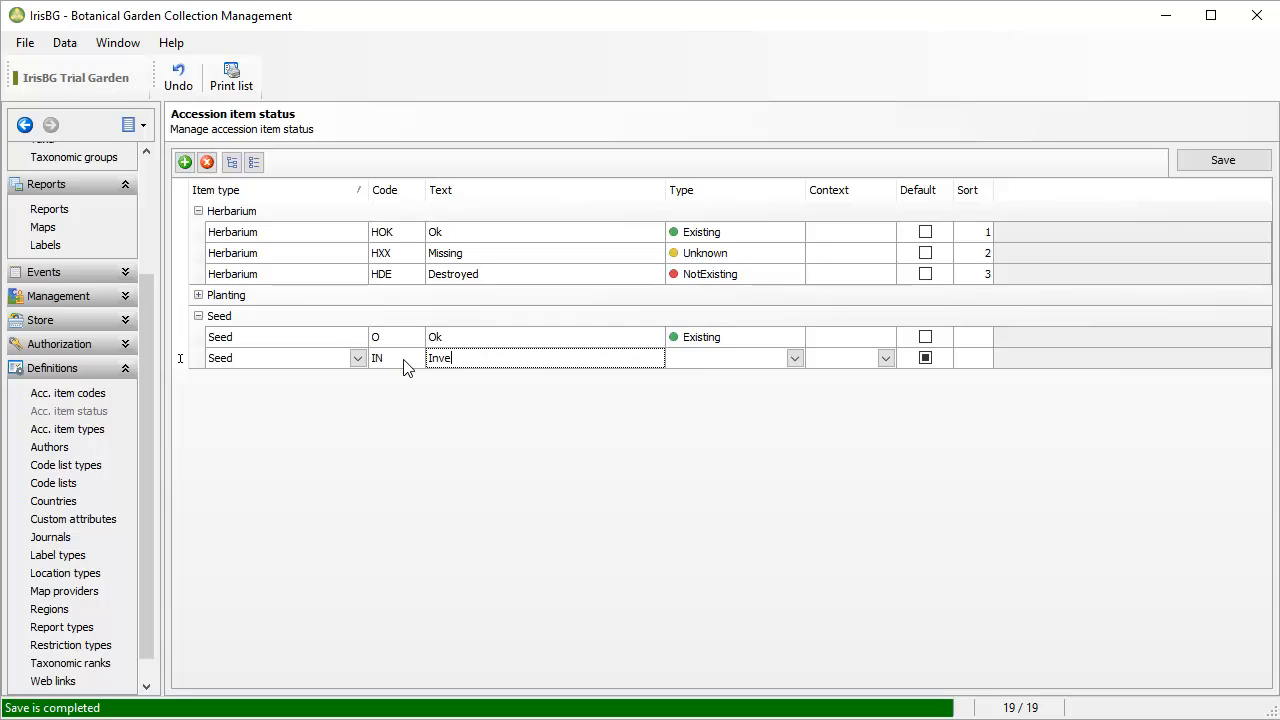
text(n)
text(toried)
key(Tab)
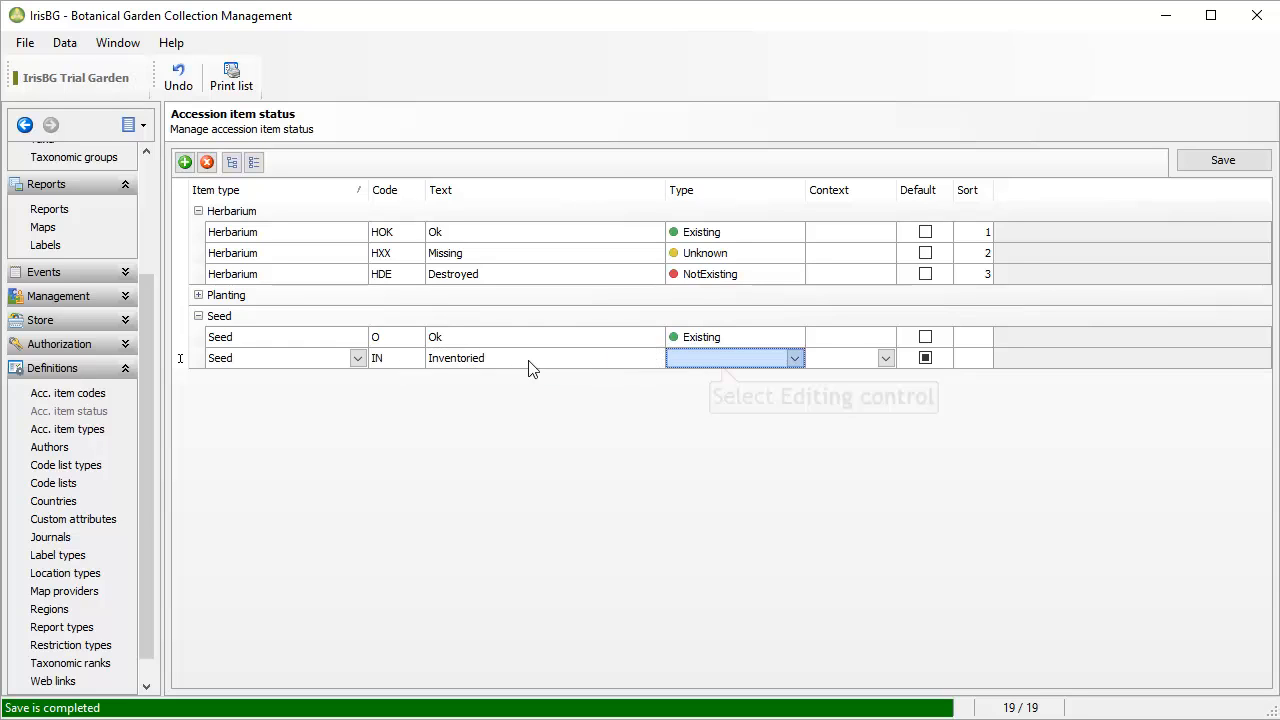
click(794, 358)
click(739, 379)
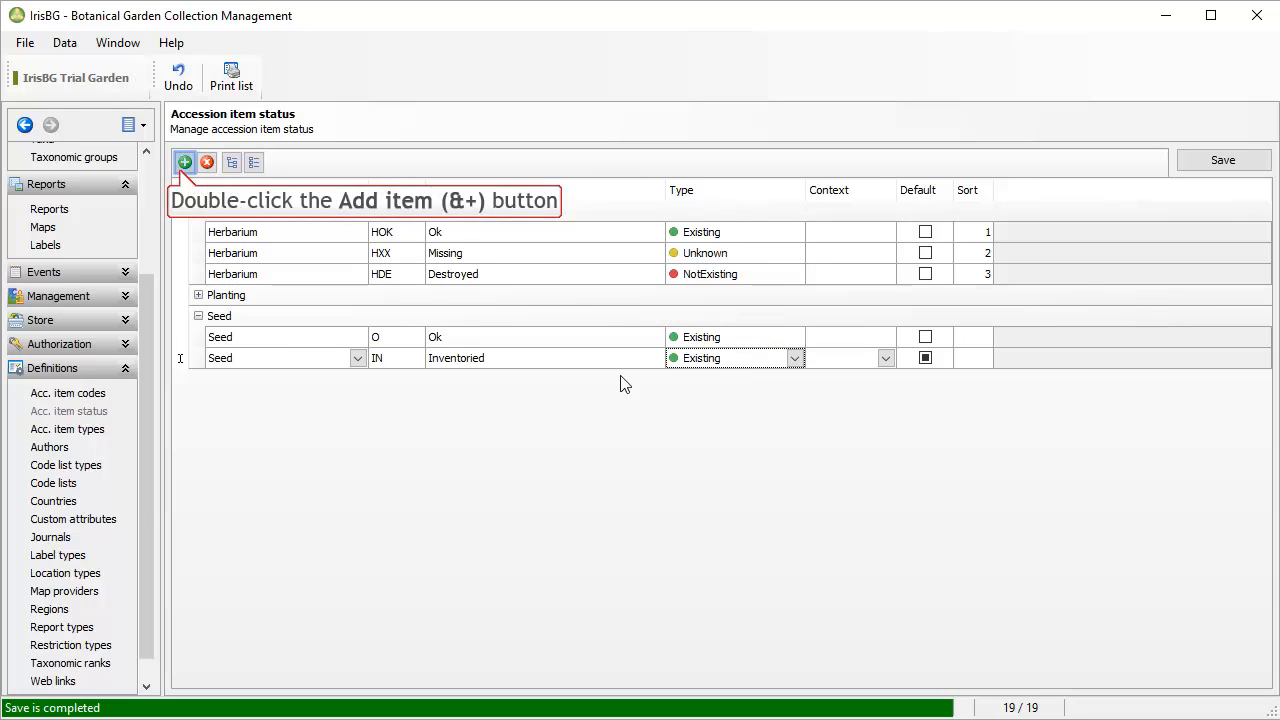
Add two more blank Seed status rows and change the code of the Ok status to OK
double_click(184, 162)
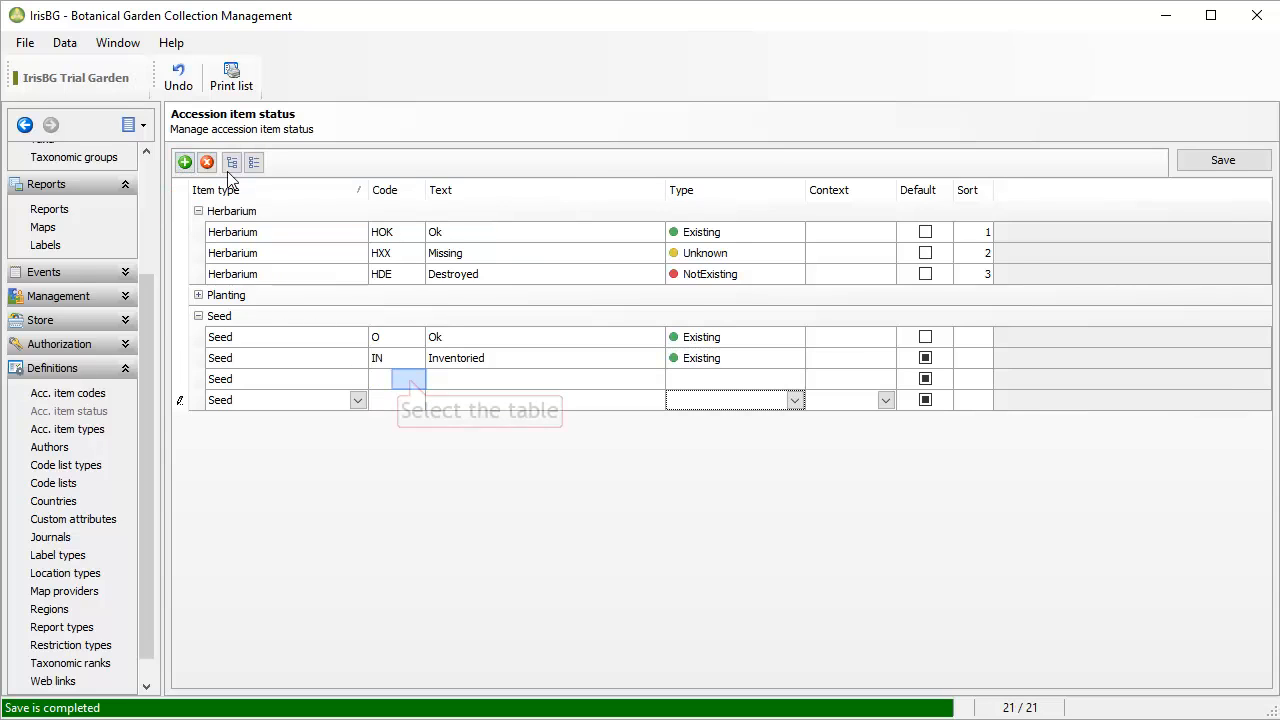
click(406, 342)
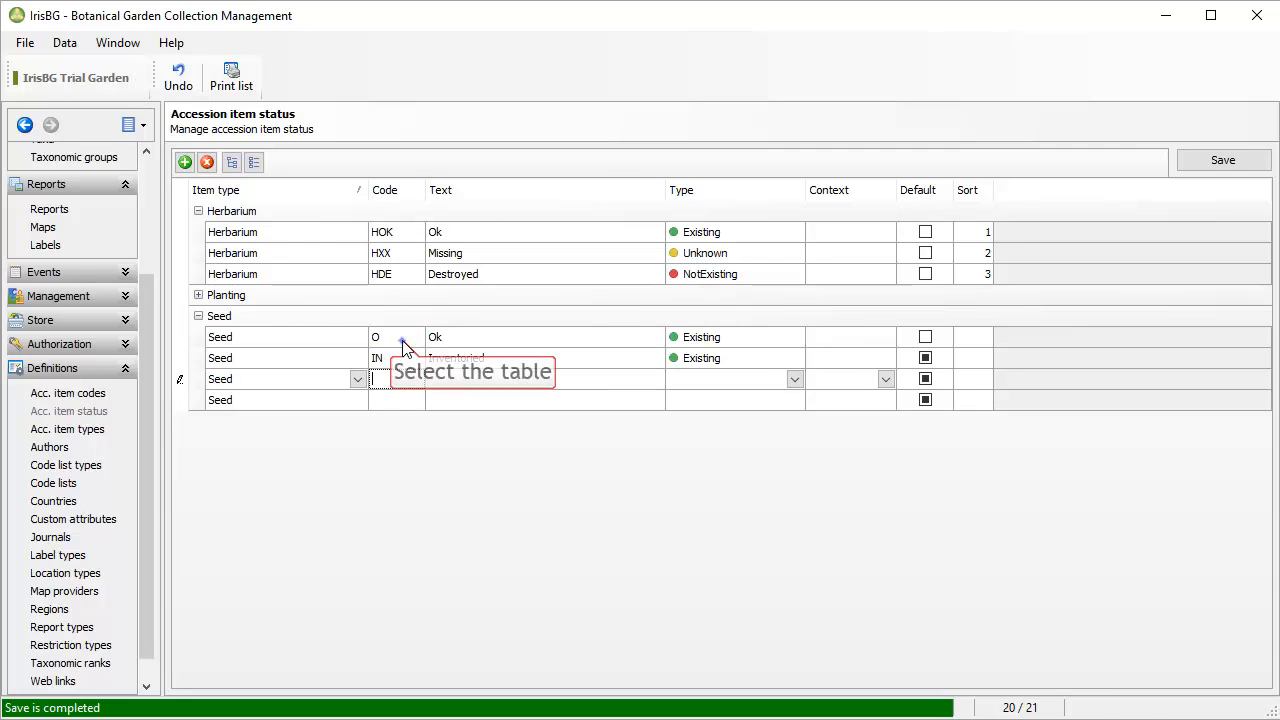
text(KK)
Fill in the third Seed status row with code M, text Missing and type Unknown
click(405, 382)
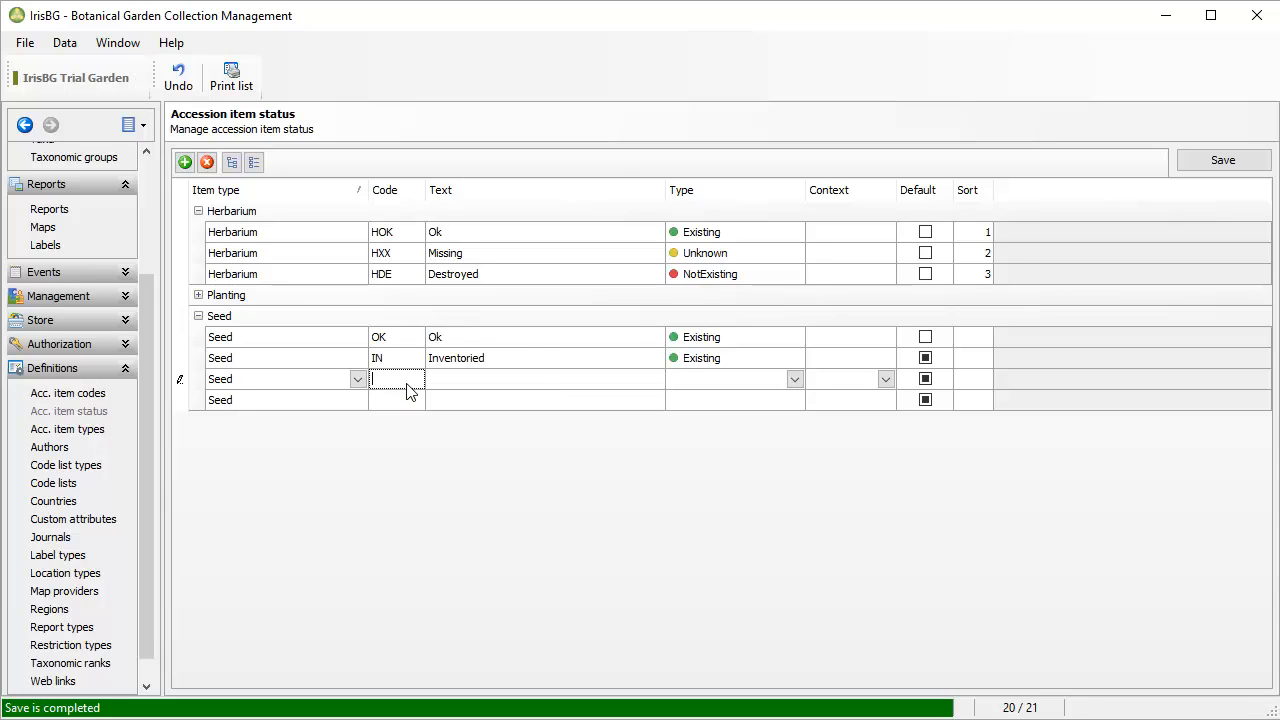
text(M)
key(Tab)
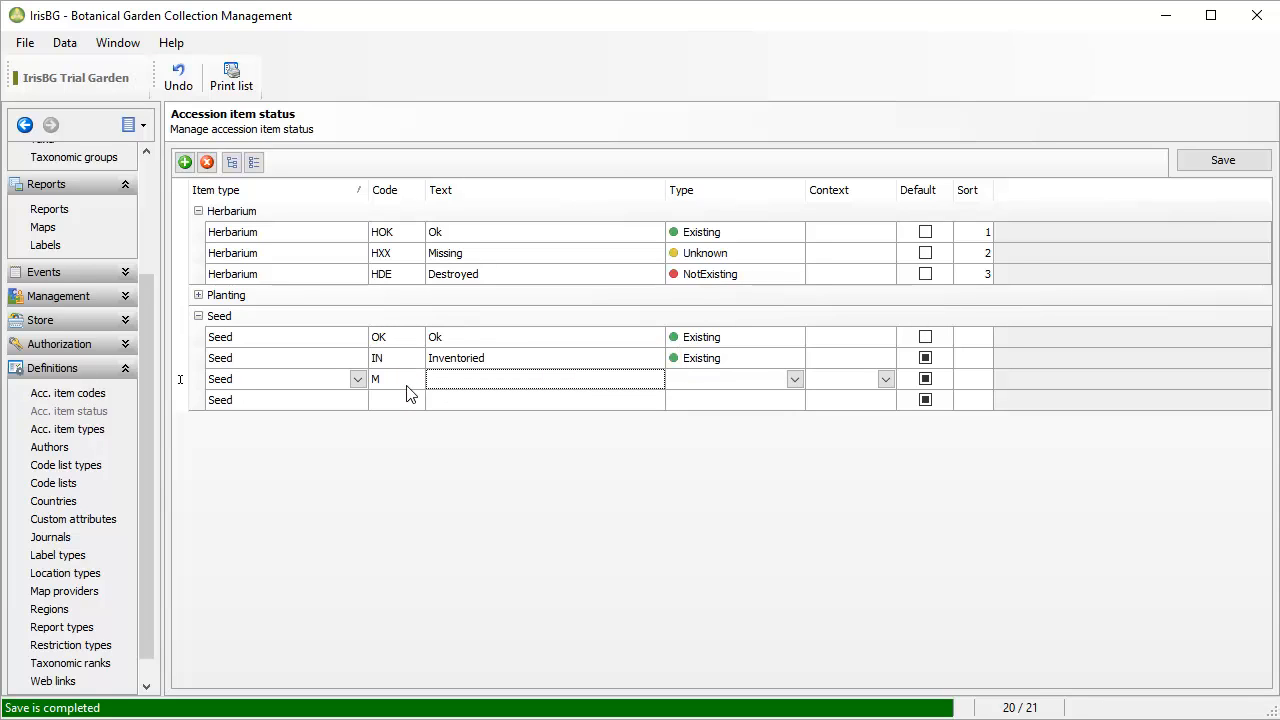
text(Missing)
key(Tab)
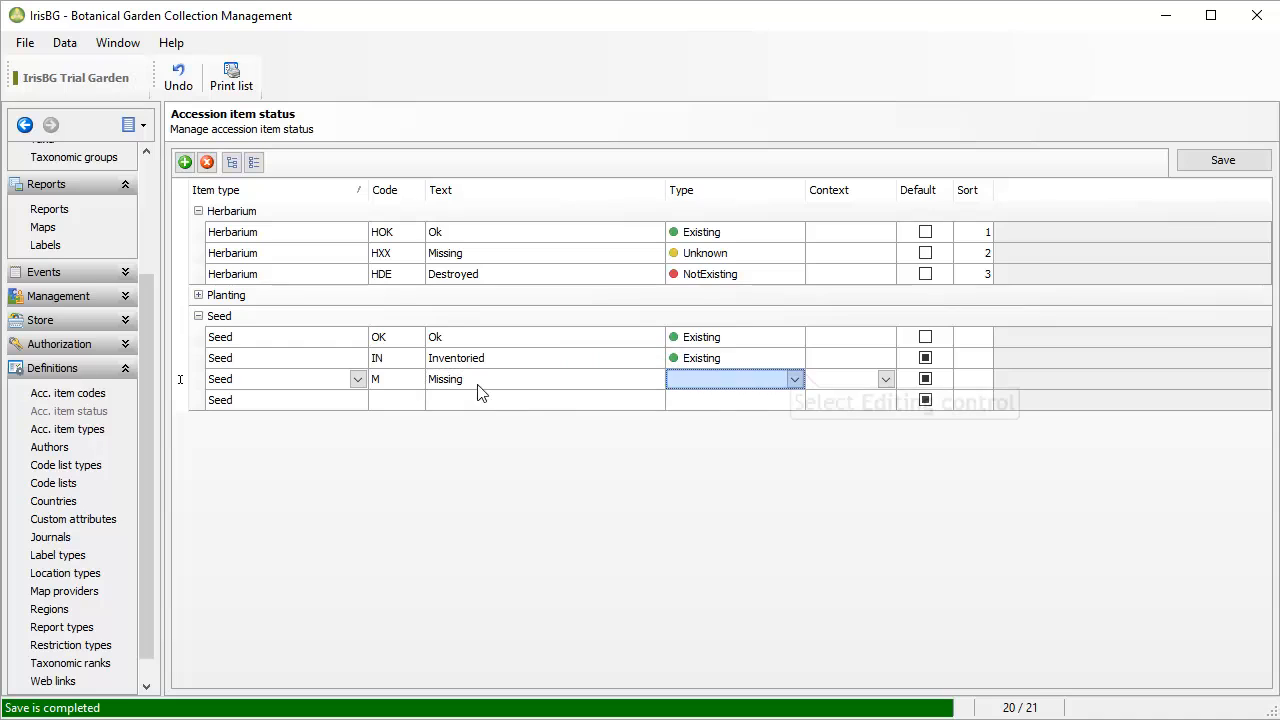
double_click(798, 378)
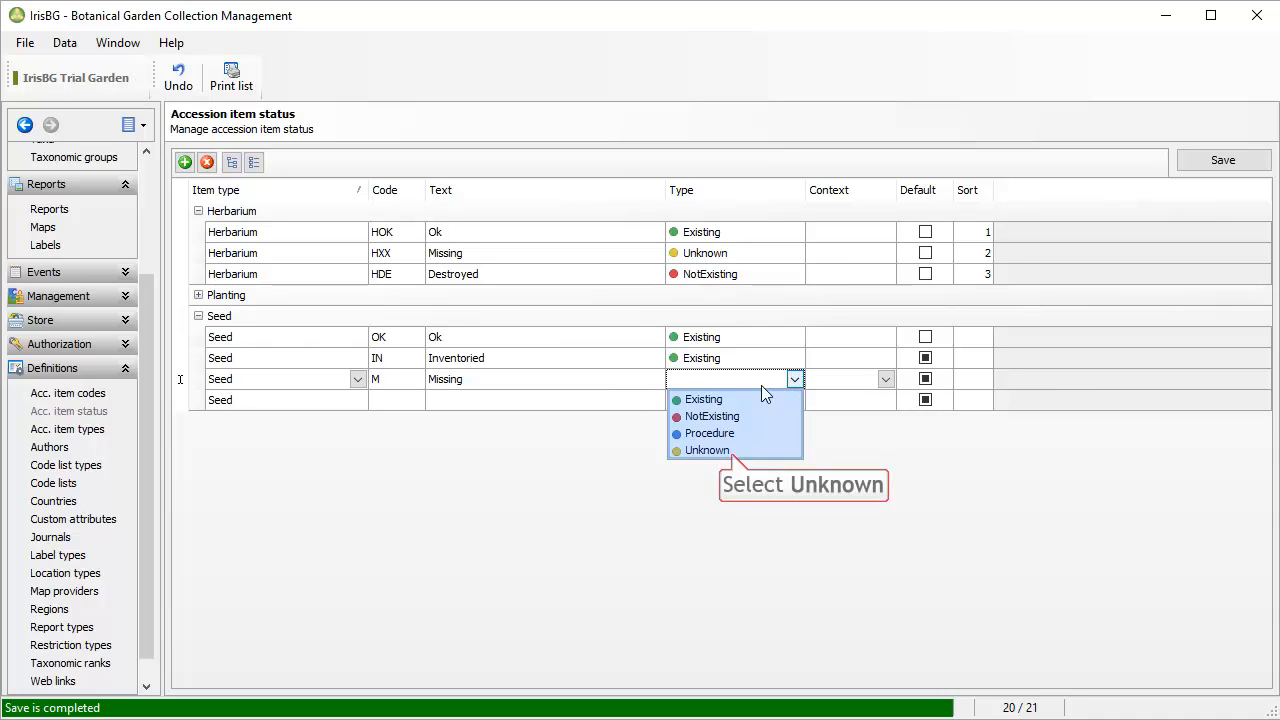
click(707, 450)
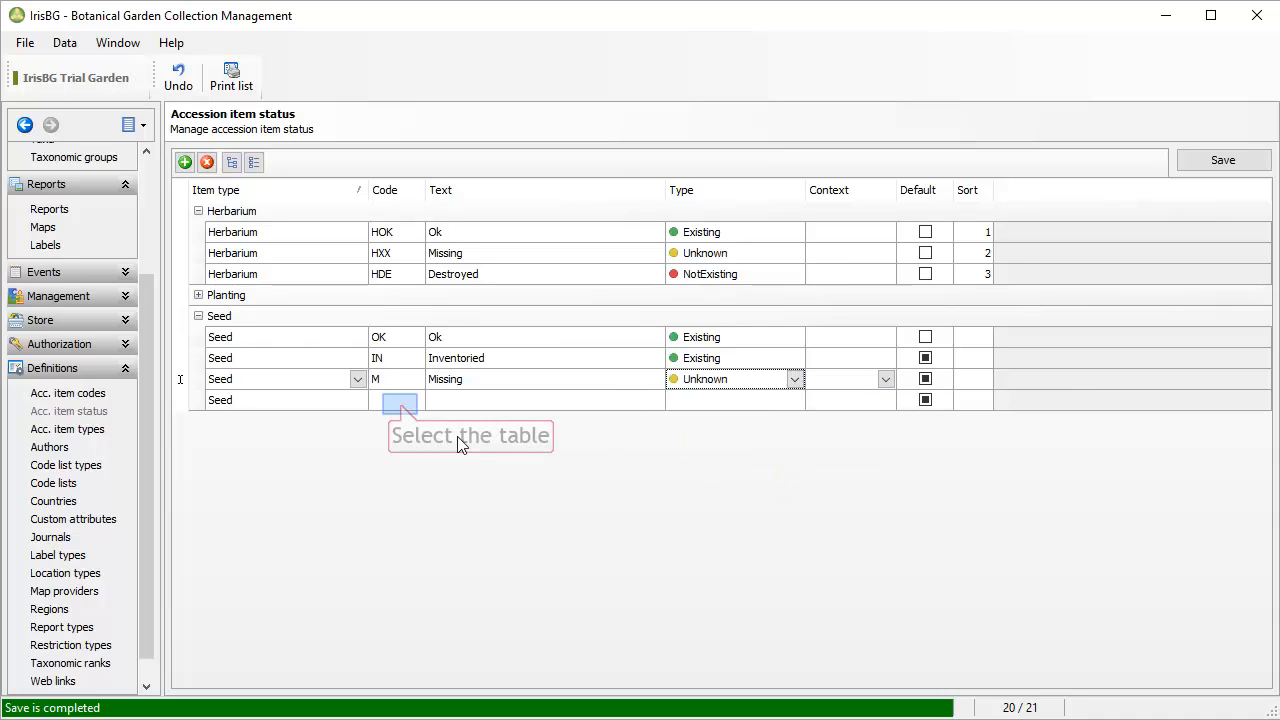
Give the last blank Seed status row the code X and the text Removed
click(405, 401)
text(R)
key(Tab)
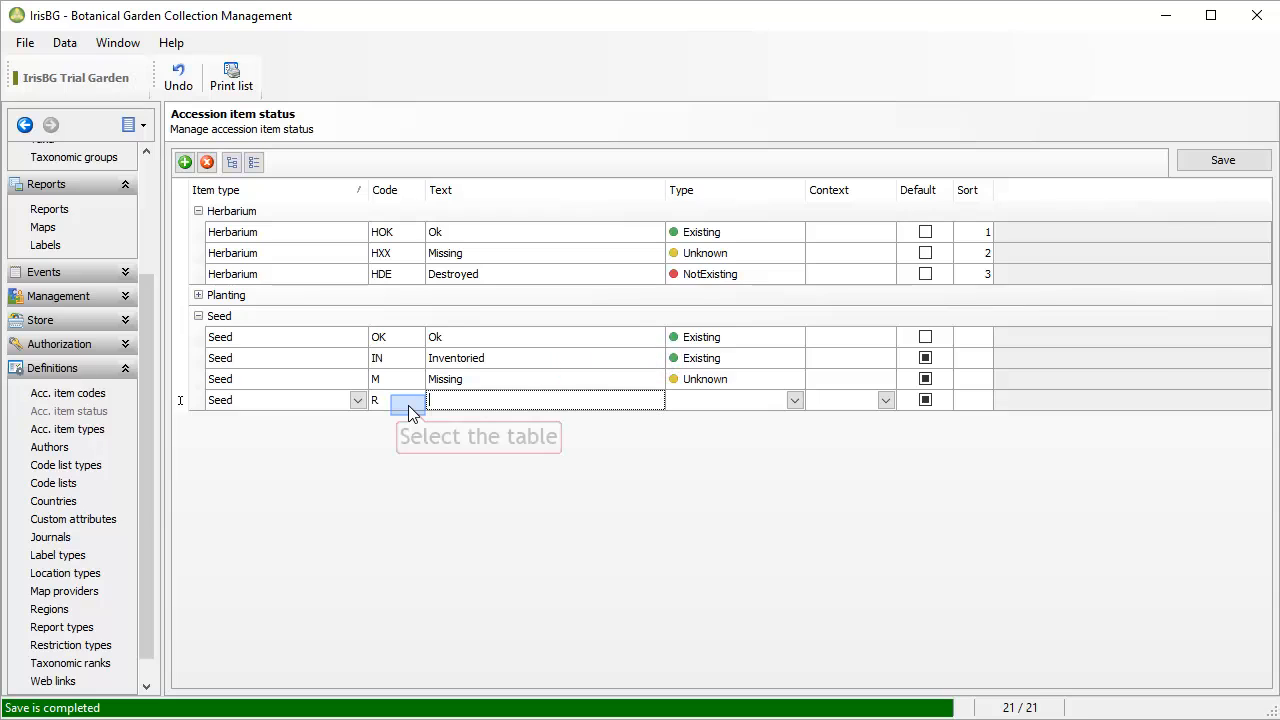
click(408, 404)
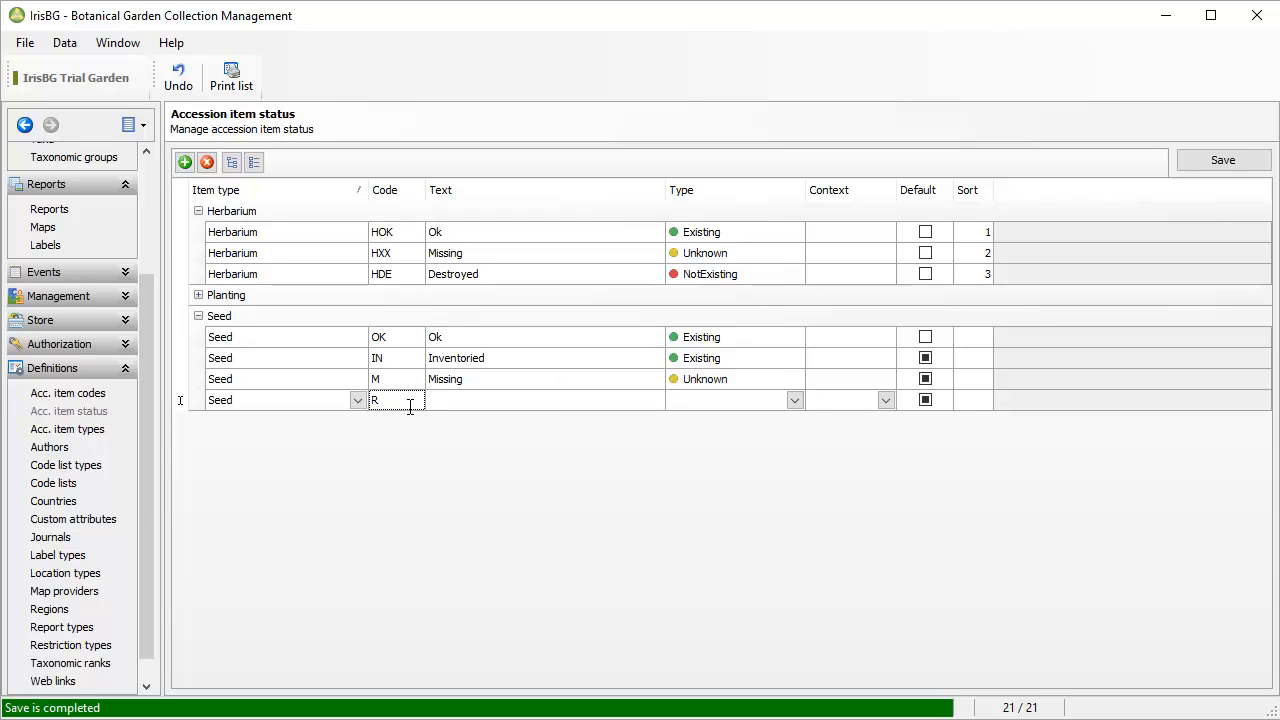
key(BackSpace)
text(X)
click(440, 401)
text(De)
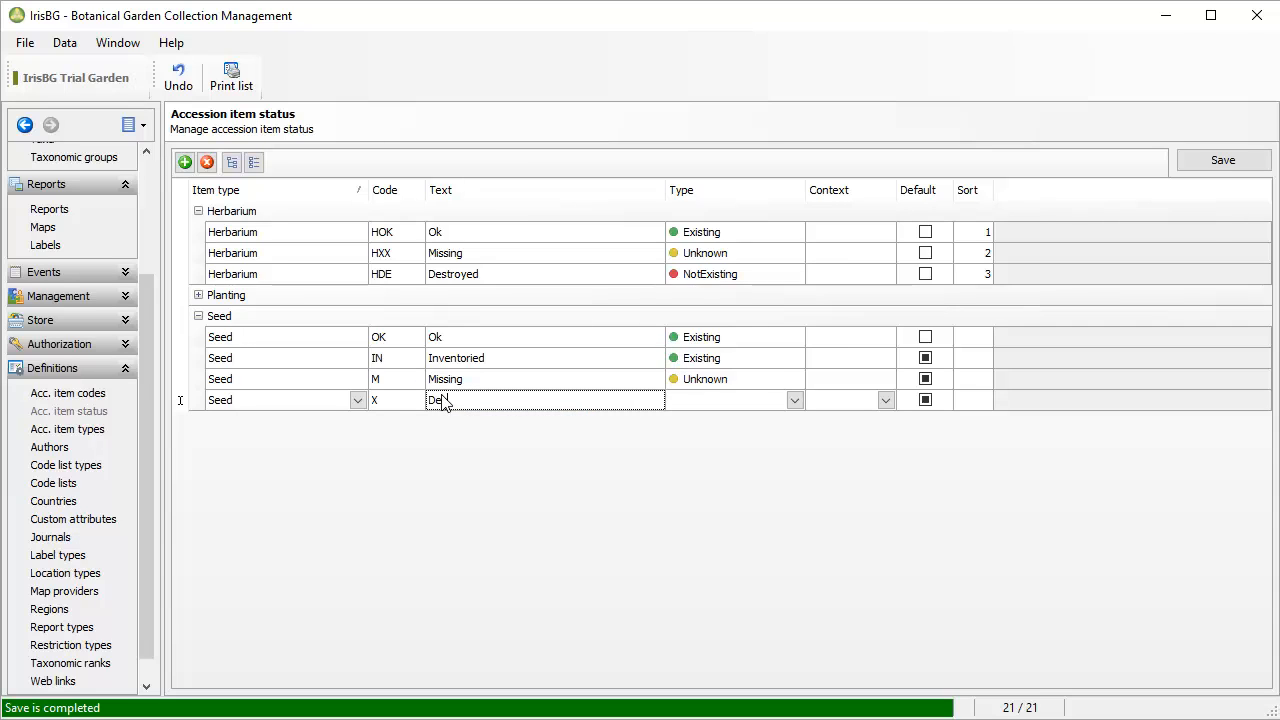
text(stroi)
key(BackSpace)
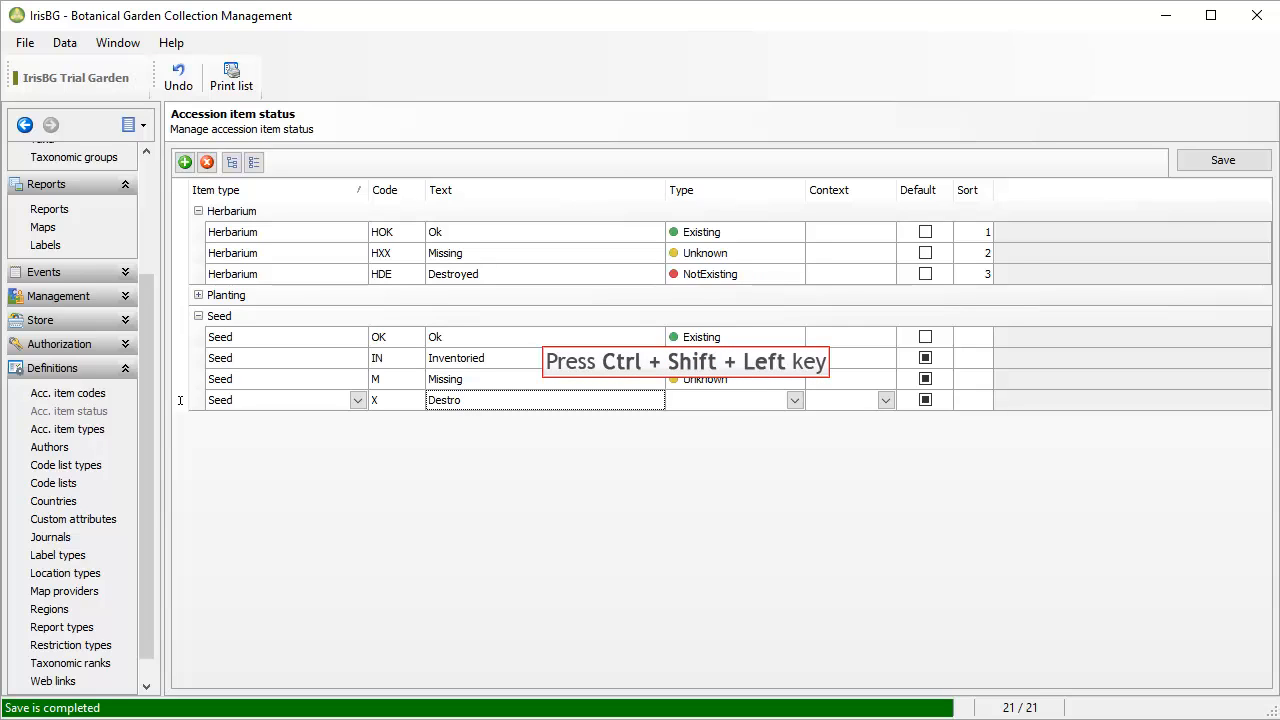
key(ctrl+shift+Left)
text(Removed)
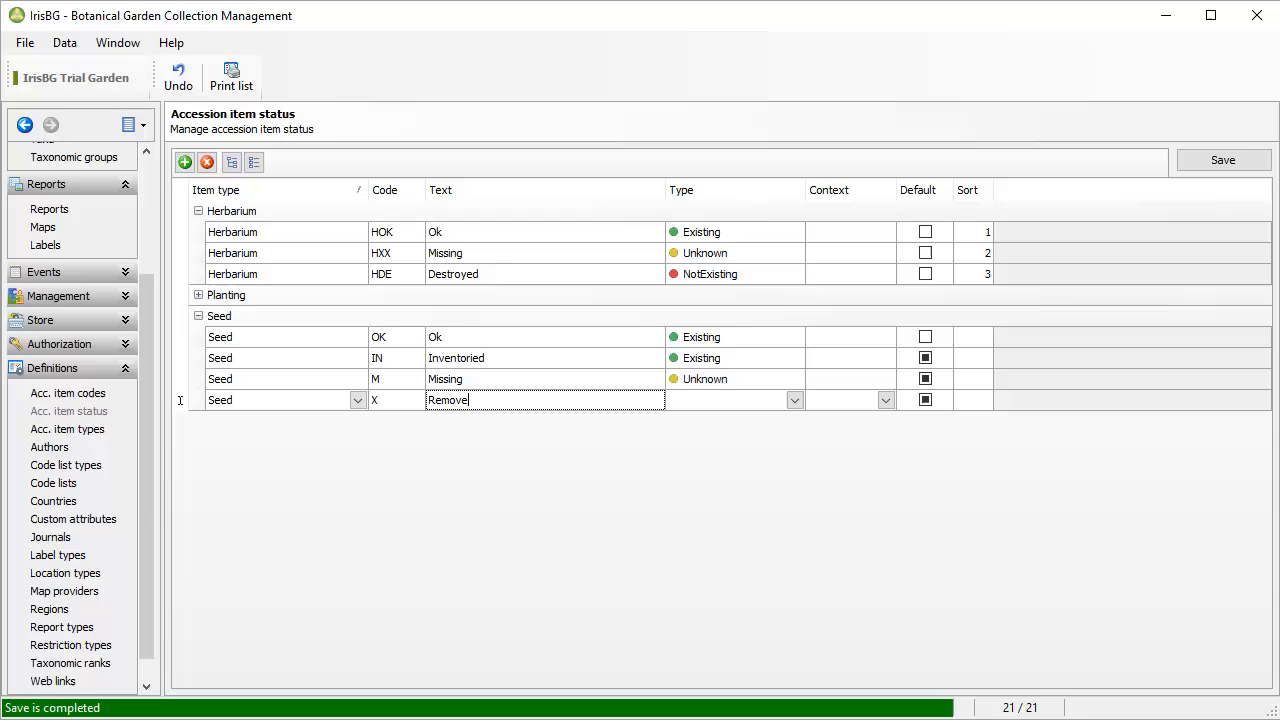
key(Tab)
Set the type of the Removed status to NotExisting and save the accession item statuses
click(794, 401)
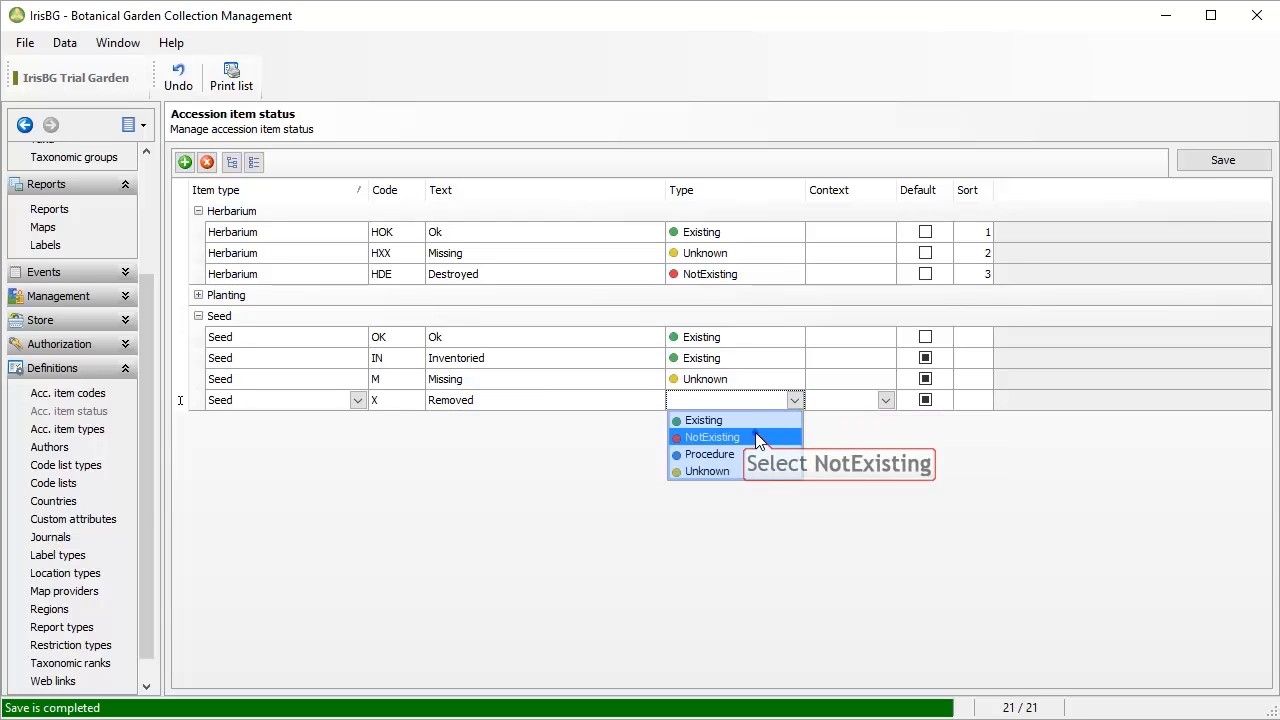
click(755, 434)
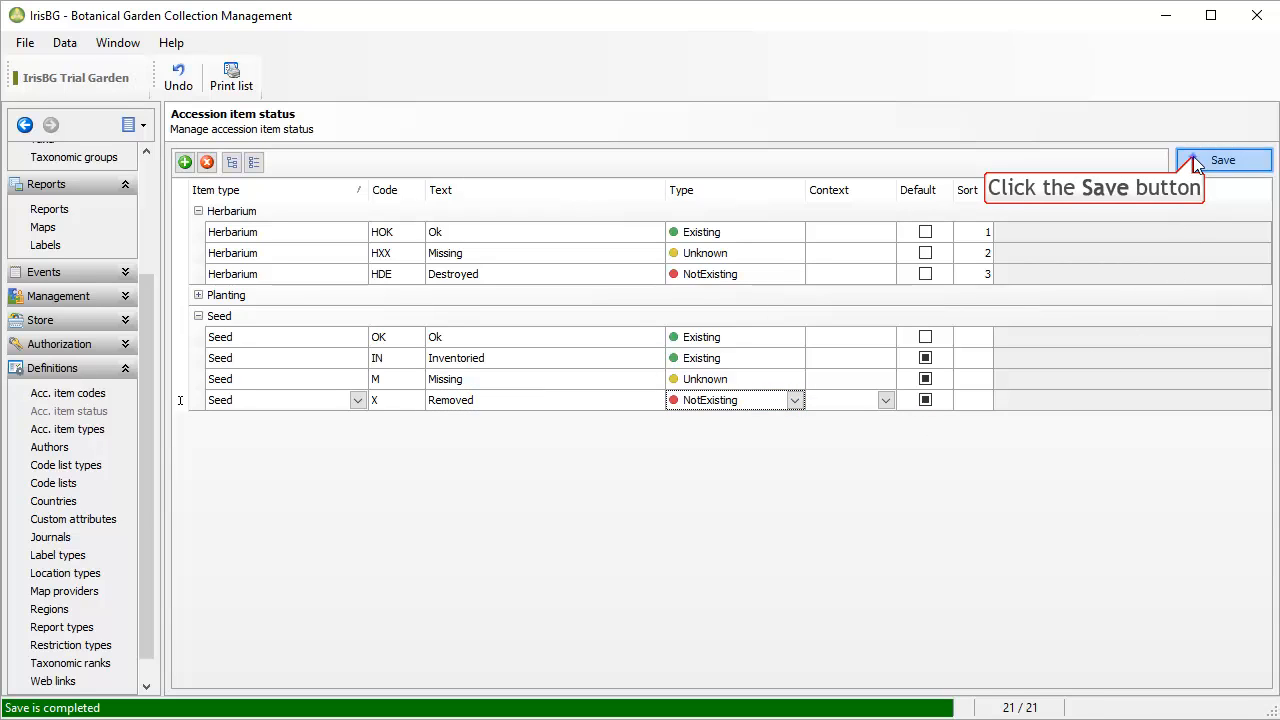
click(1240, 161)
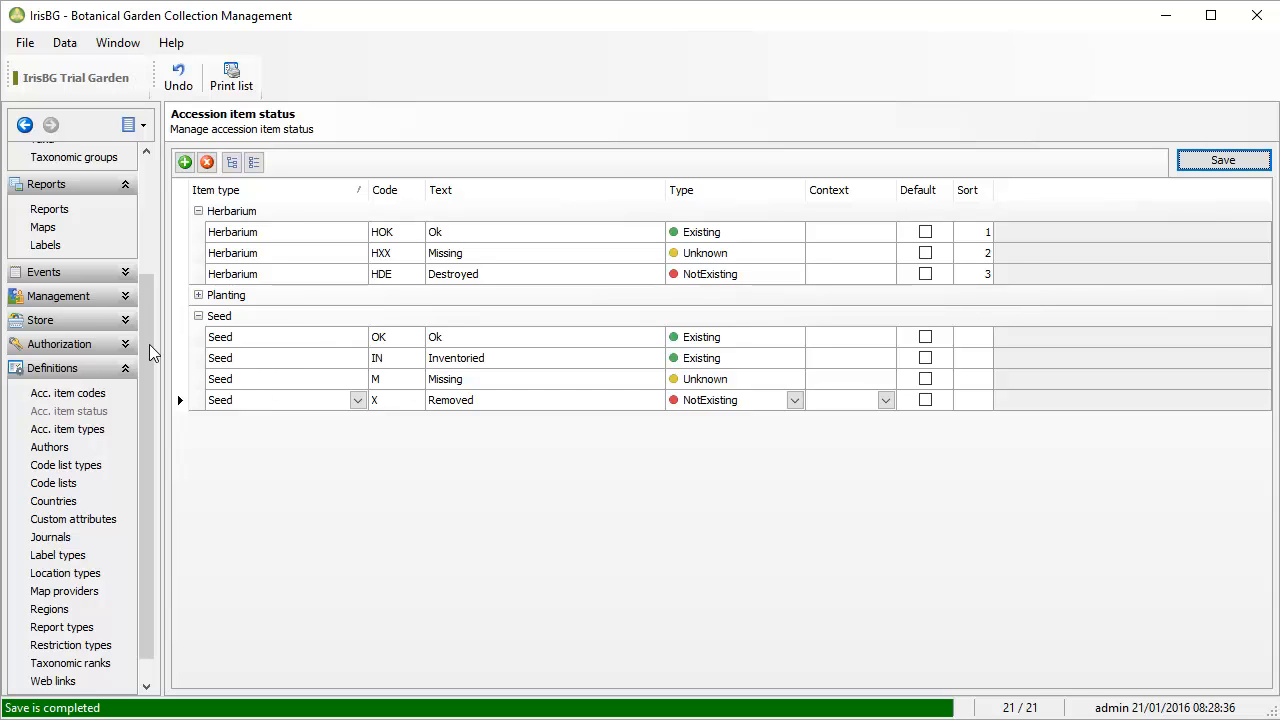
Open the collection definitions and add a new collection with institution code DEMO
scroll(150, 352, up, 5)
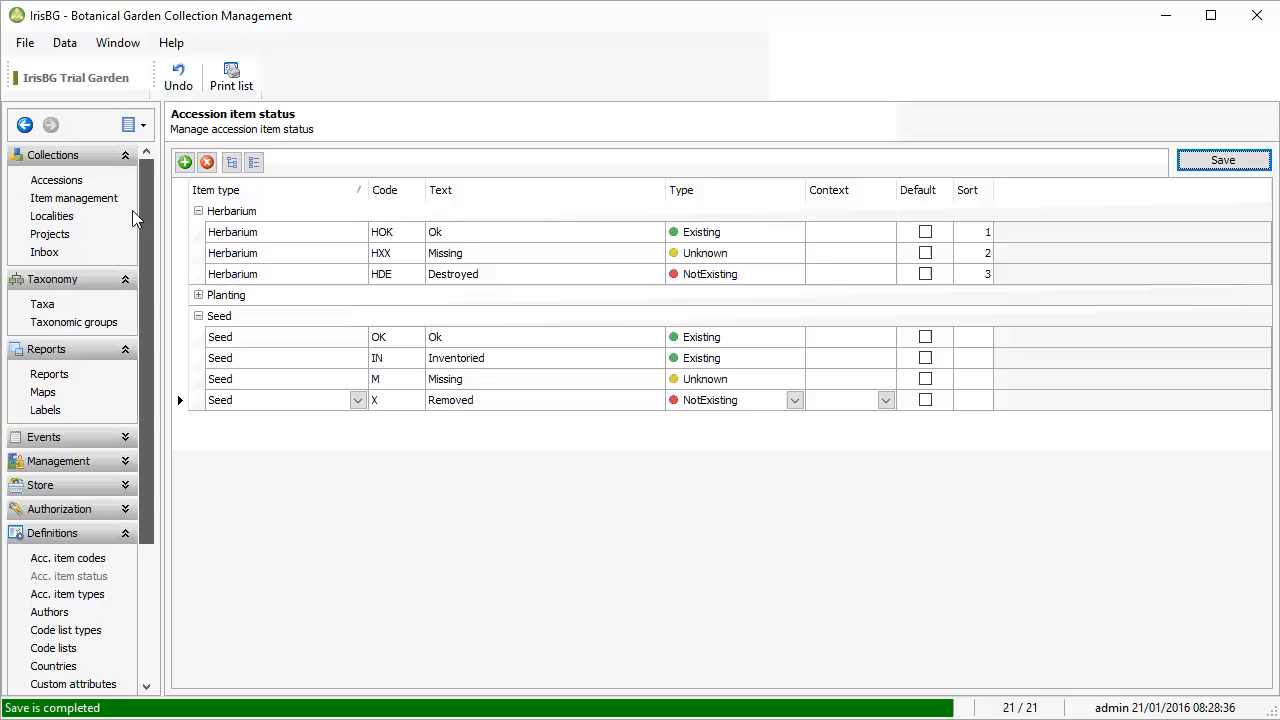
click(125, 462)
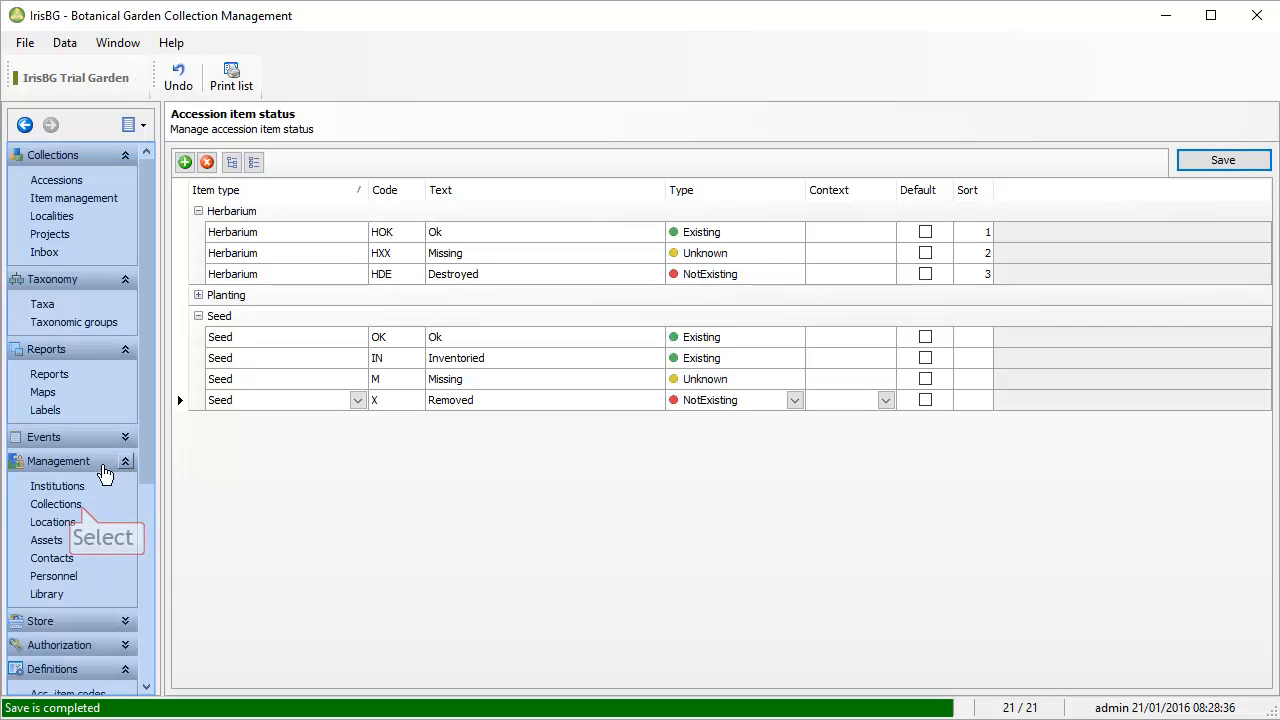
click(82, 507)
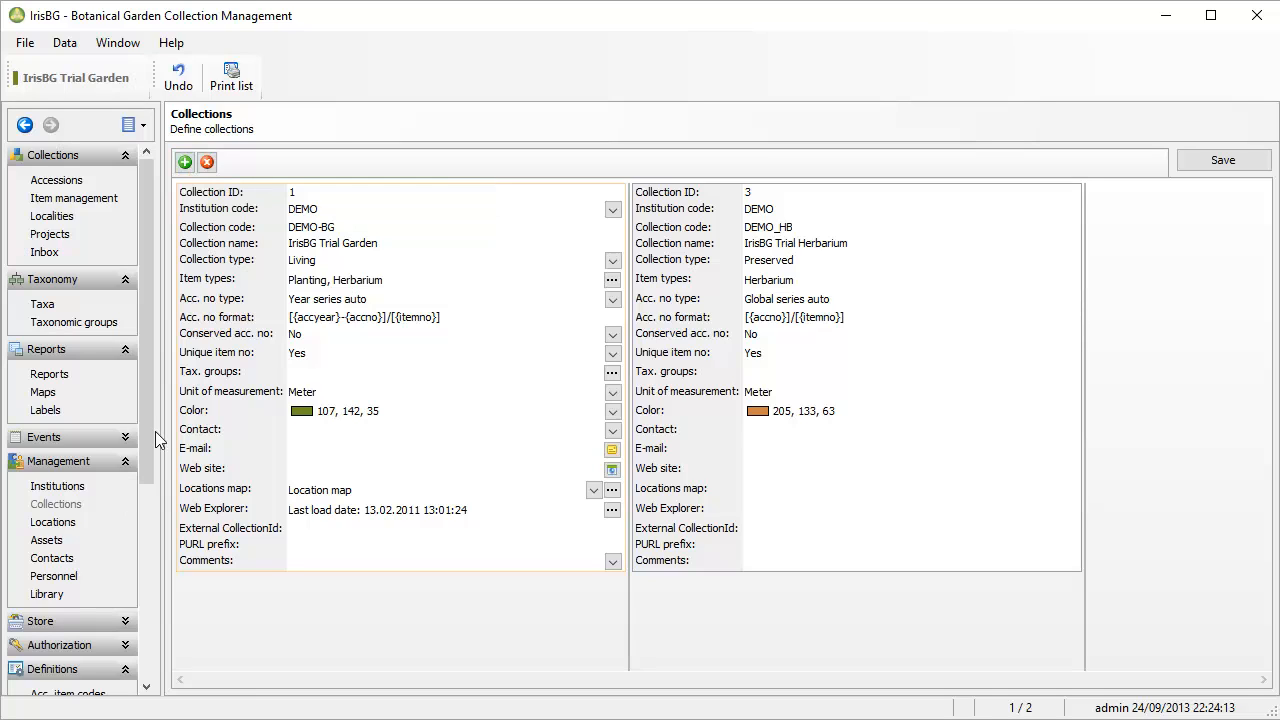
click(185, 163)
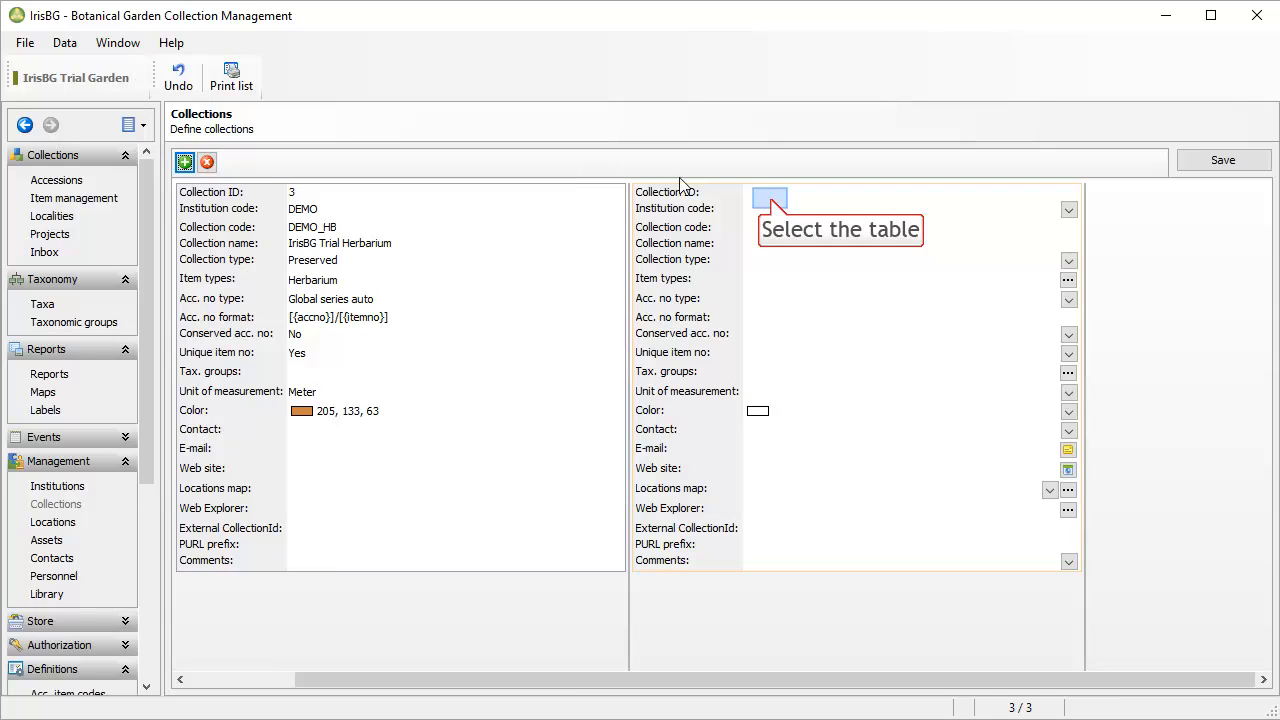
click(774, 210)
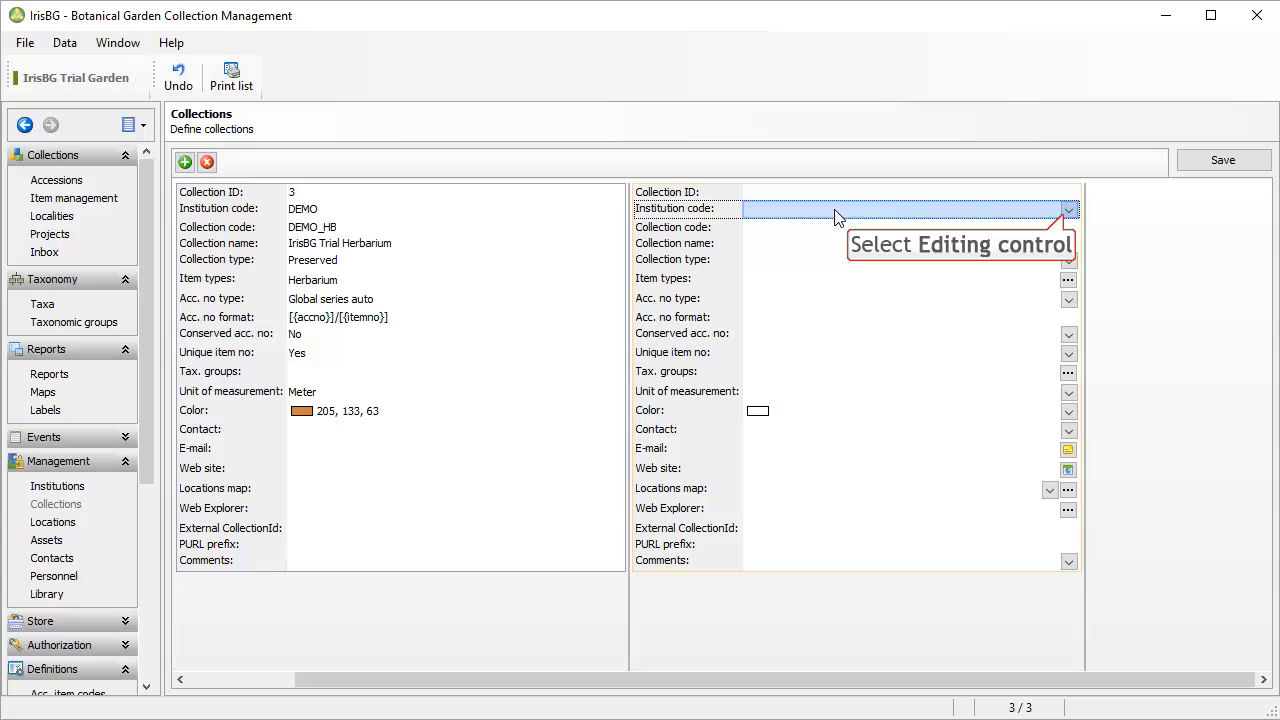
click(1068, 210)
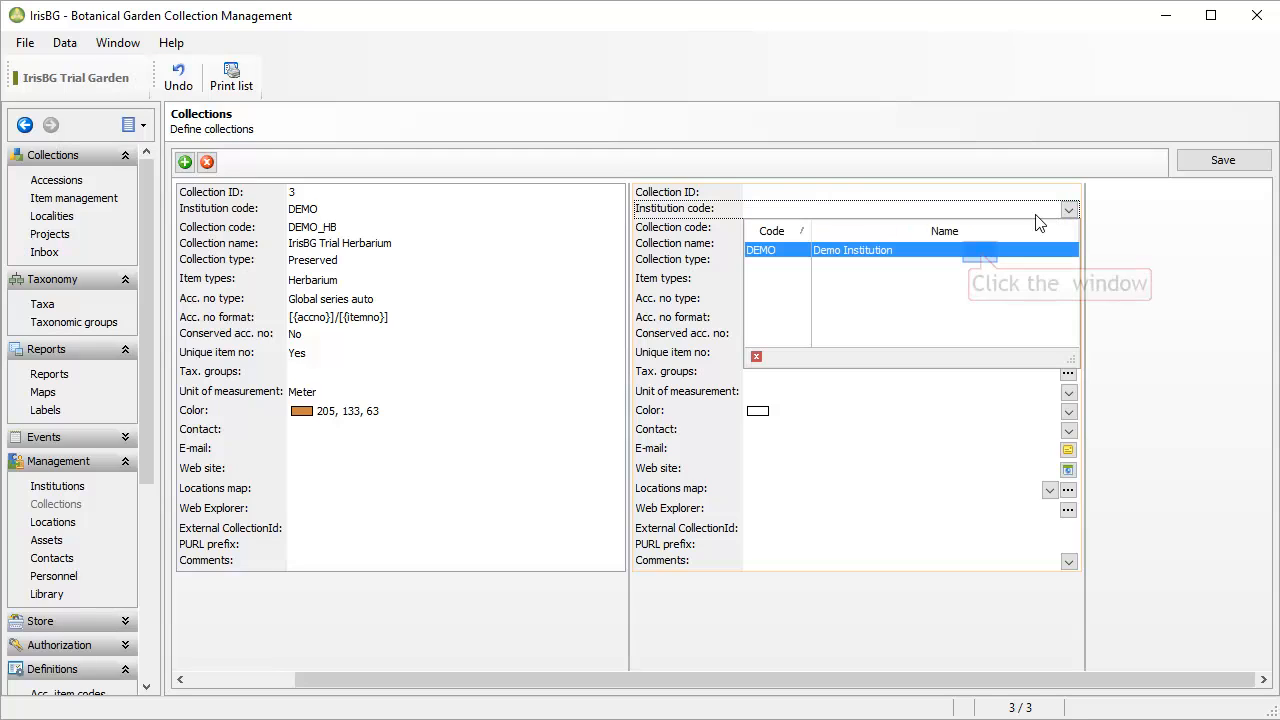
click(980, 252)
Give the new collection the code SEED, the name Seed Bank and the collection type Living
click(877, 227)
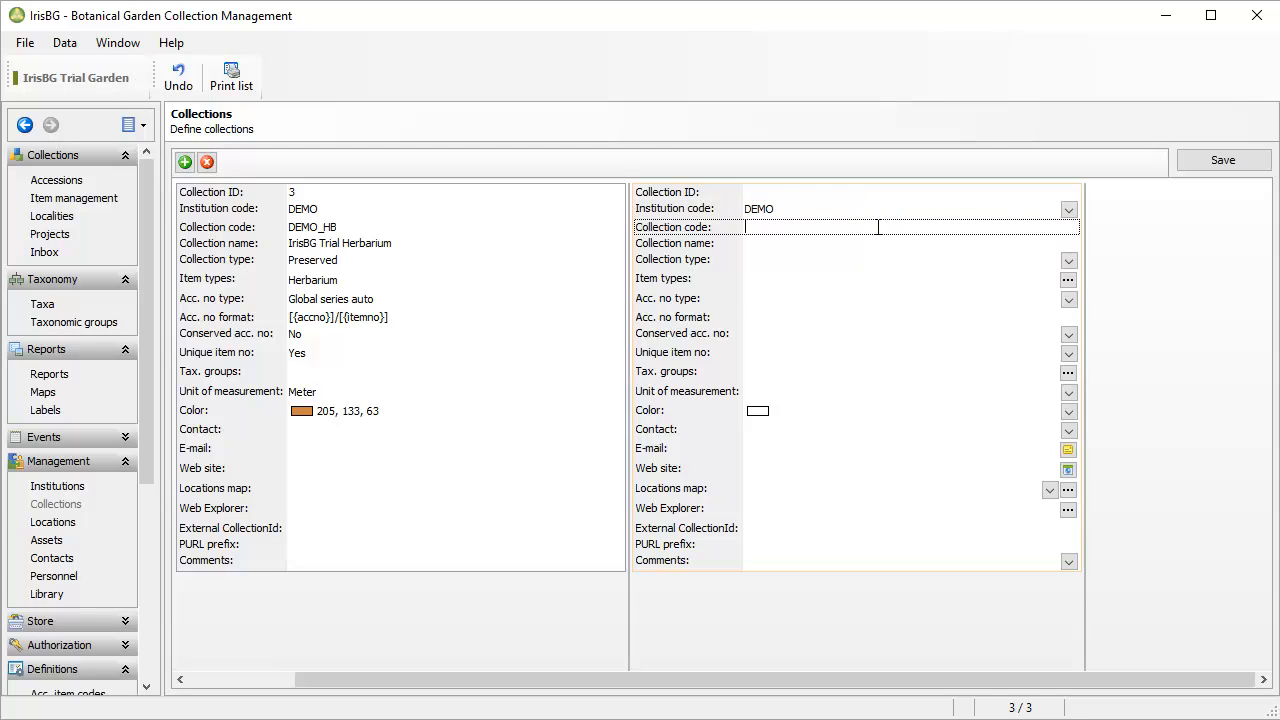
text(SEED)
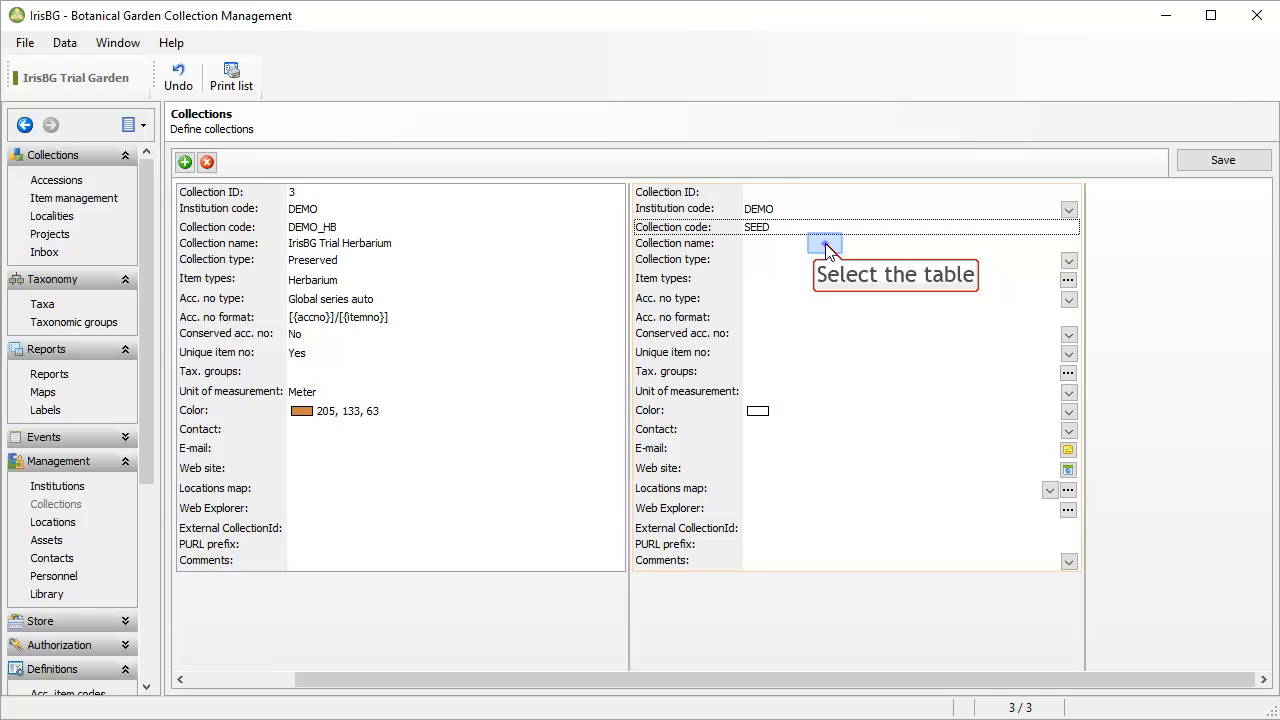
click(826, 244)
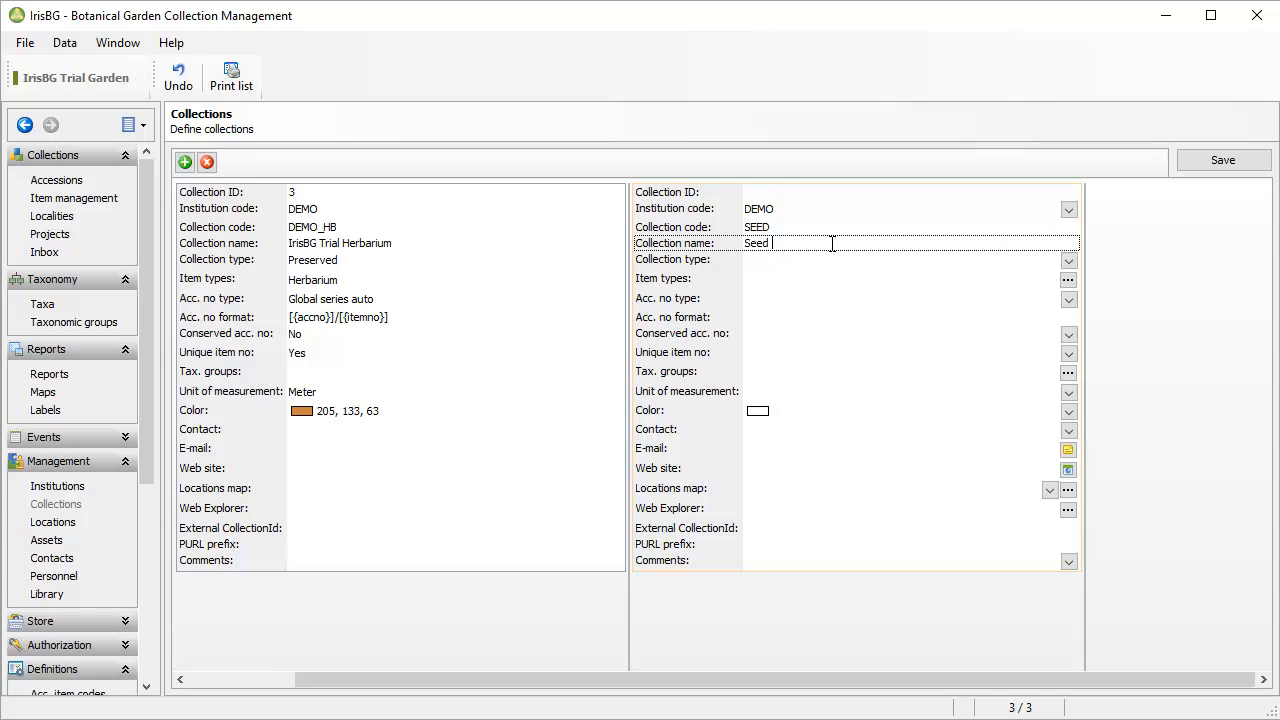
text(Seed Bank)
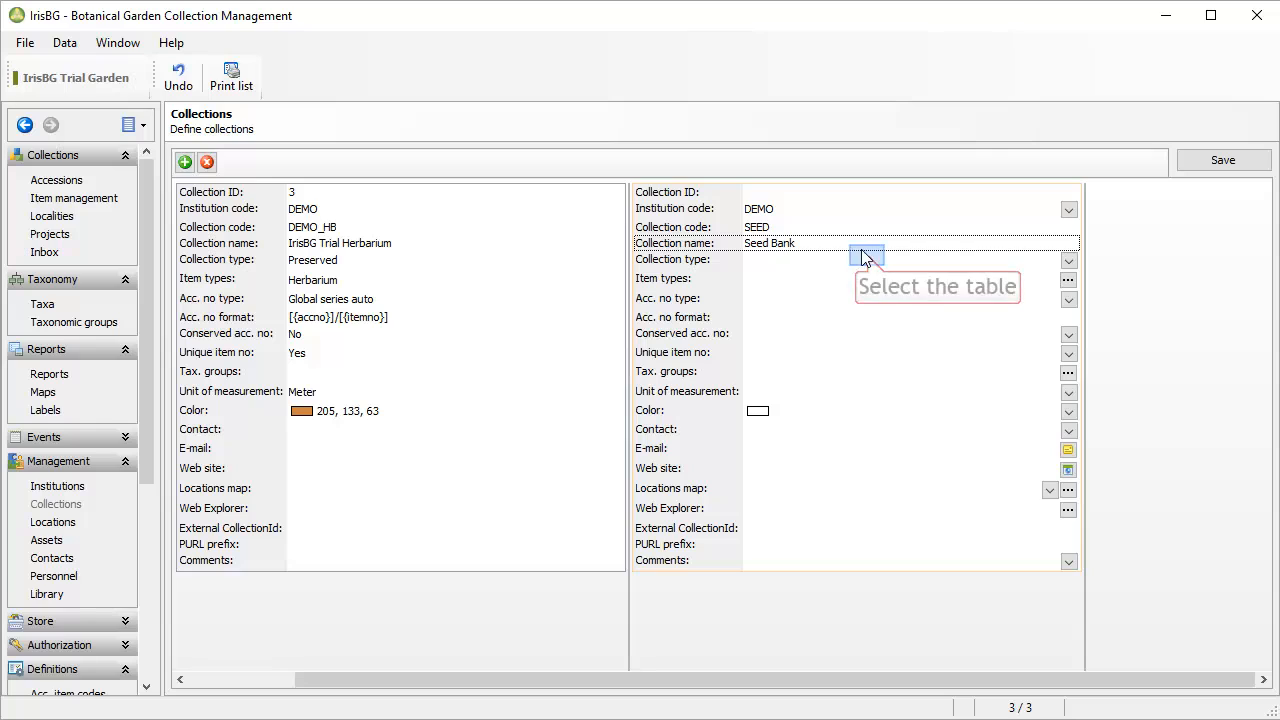
click(868, 261)
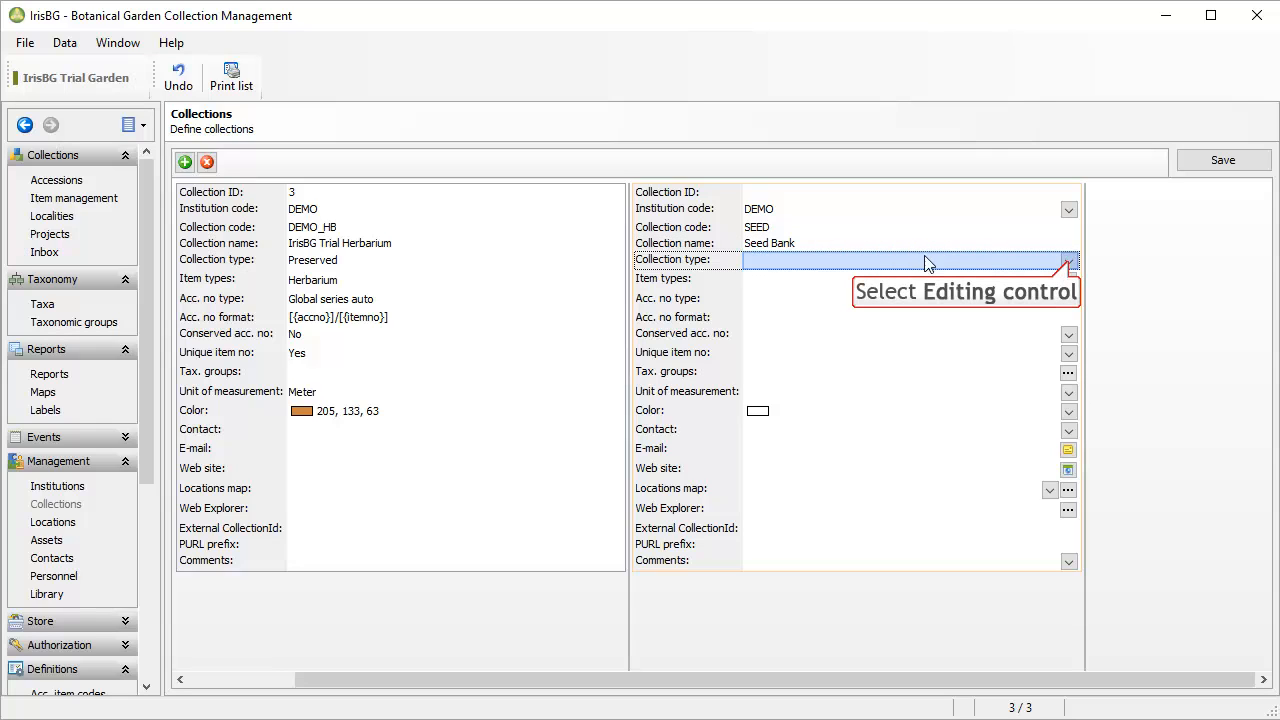
click(1067, 262)
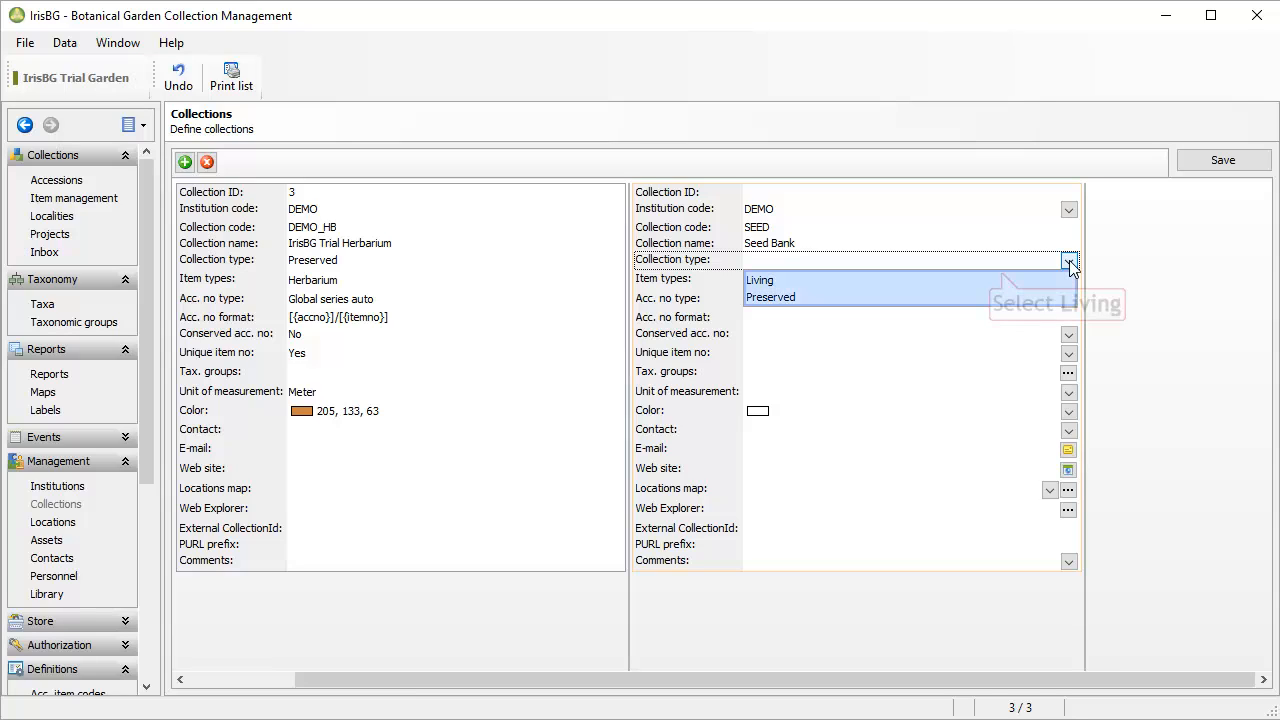
click(1005, 281)
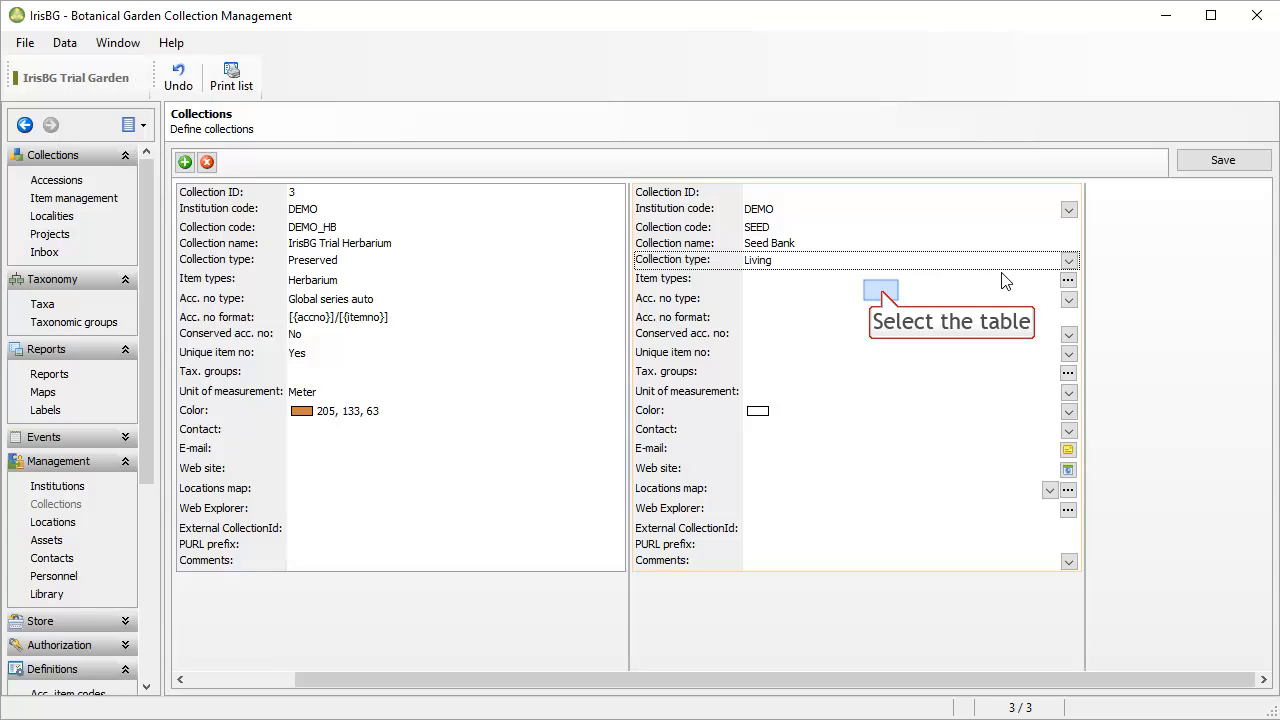
Set the Seed Bank collection's accession number type to Year series auto and save the collection
click(883, 298)
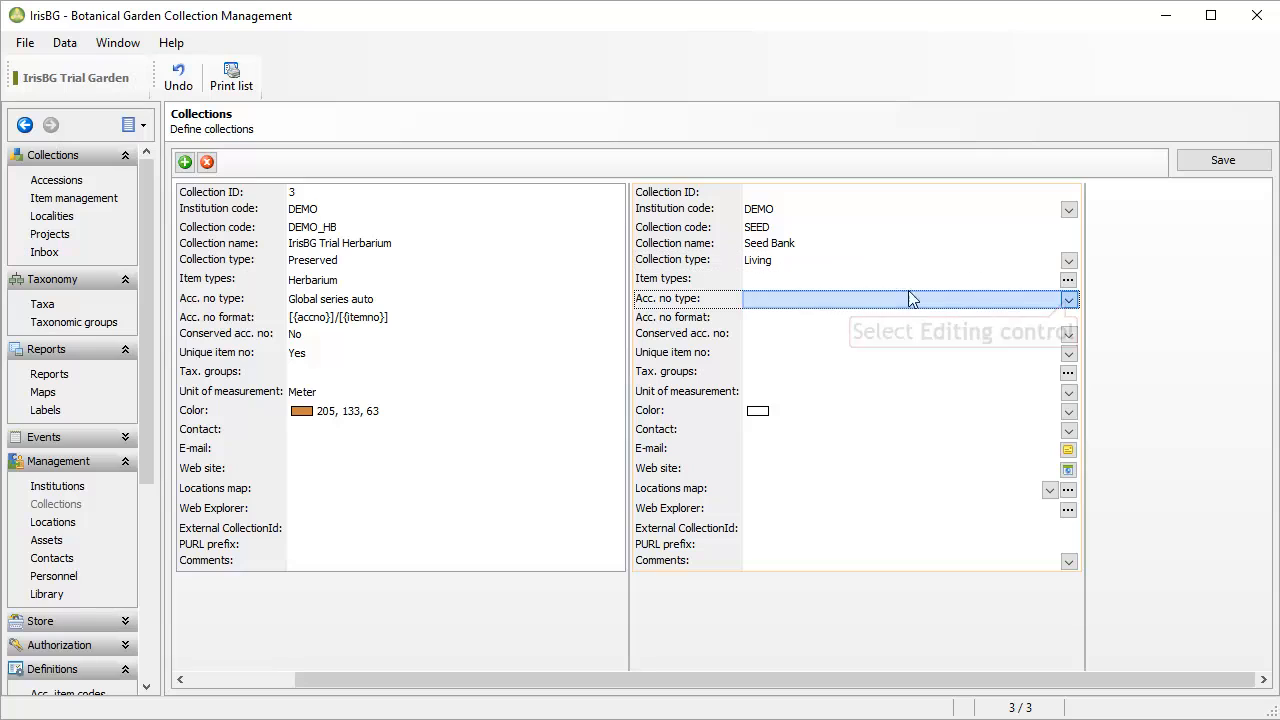
click(1067, 301)
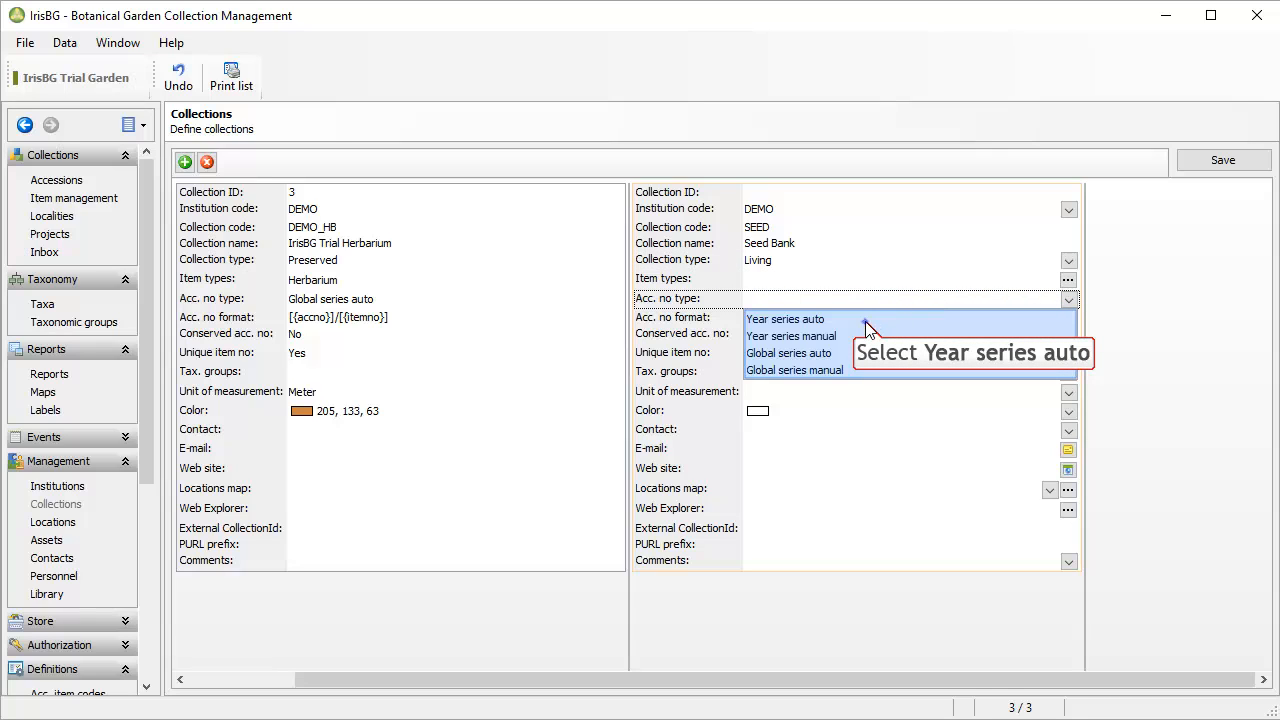
click(868, 321)
click(893, 320)
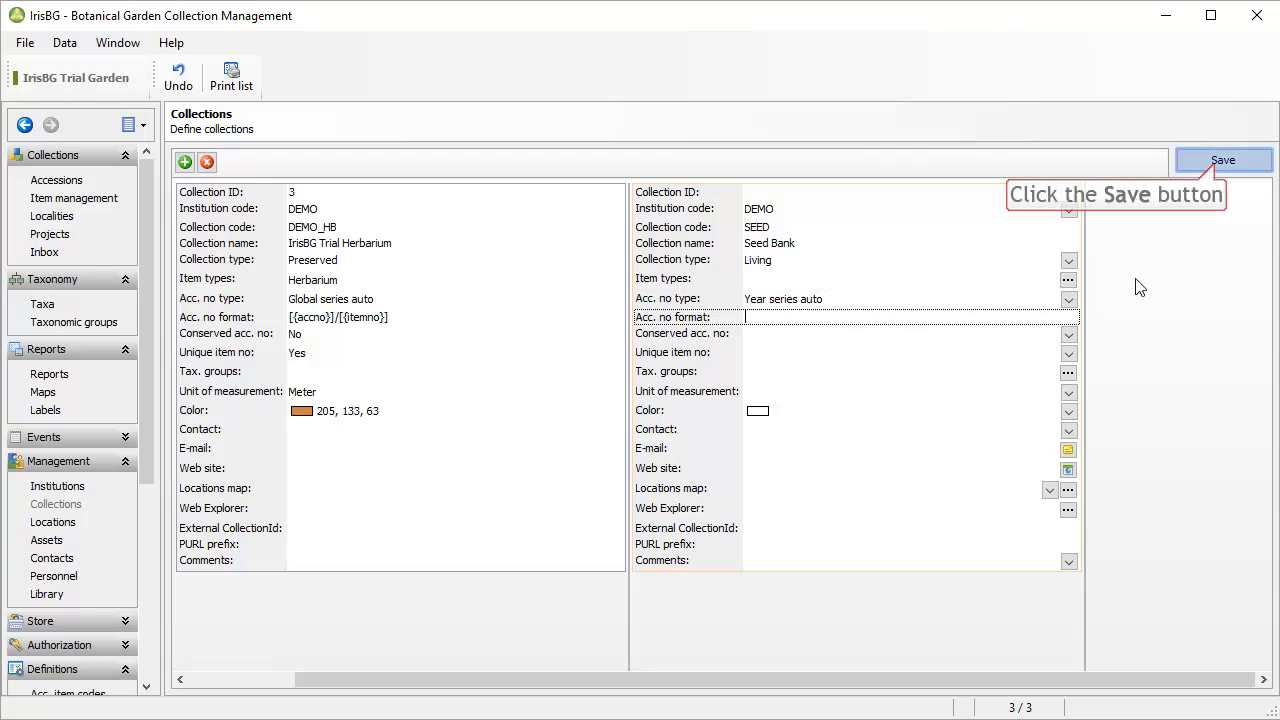
click(1220, 166)
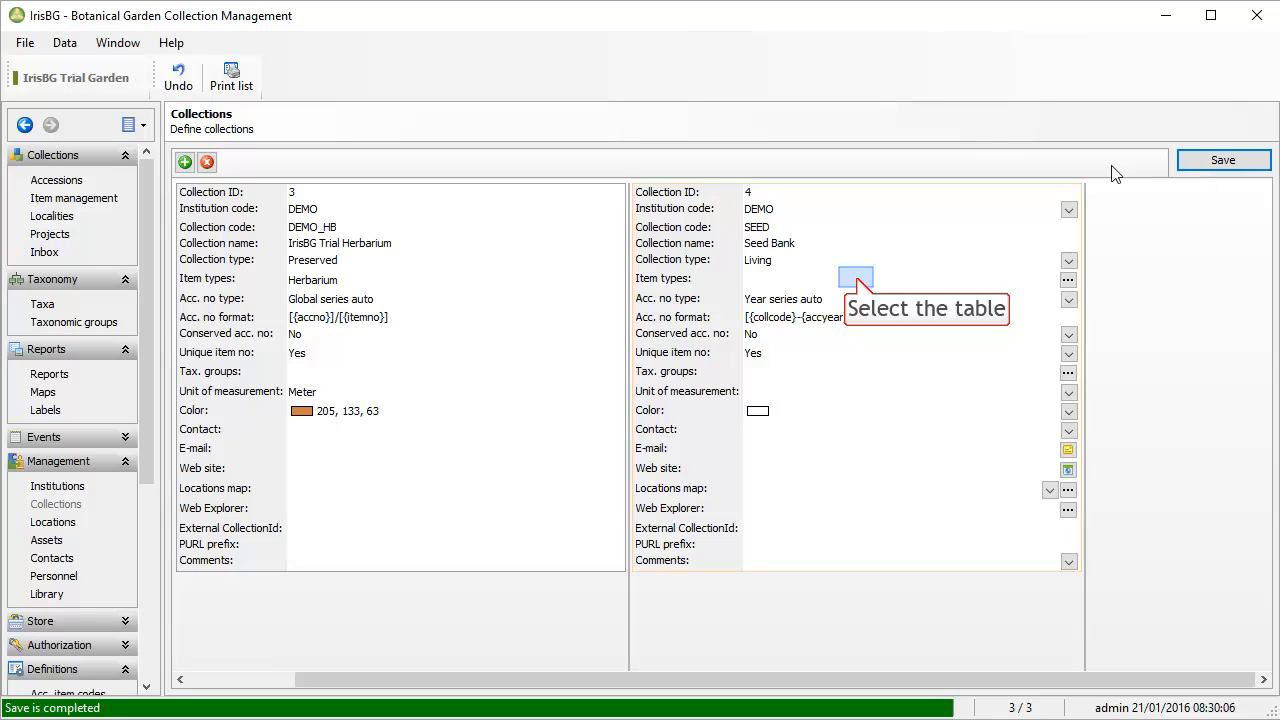
Open the Seed Bank collection's item types and add a row with the Planting item type
click(856, 281)
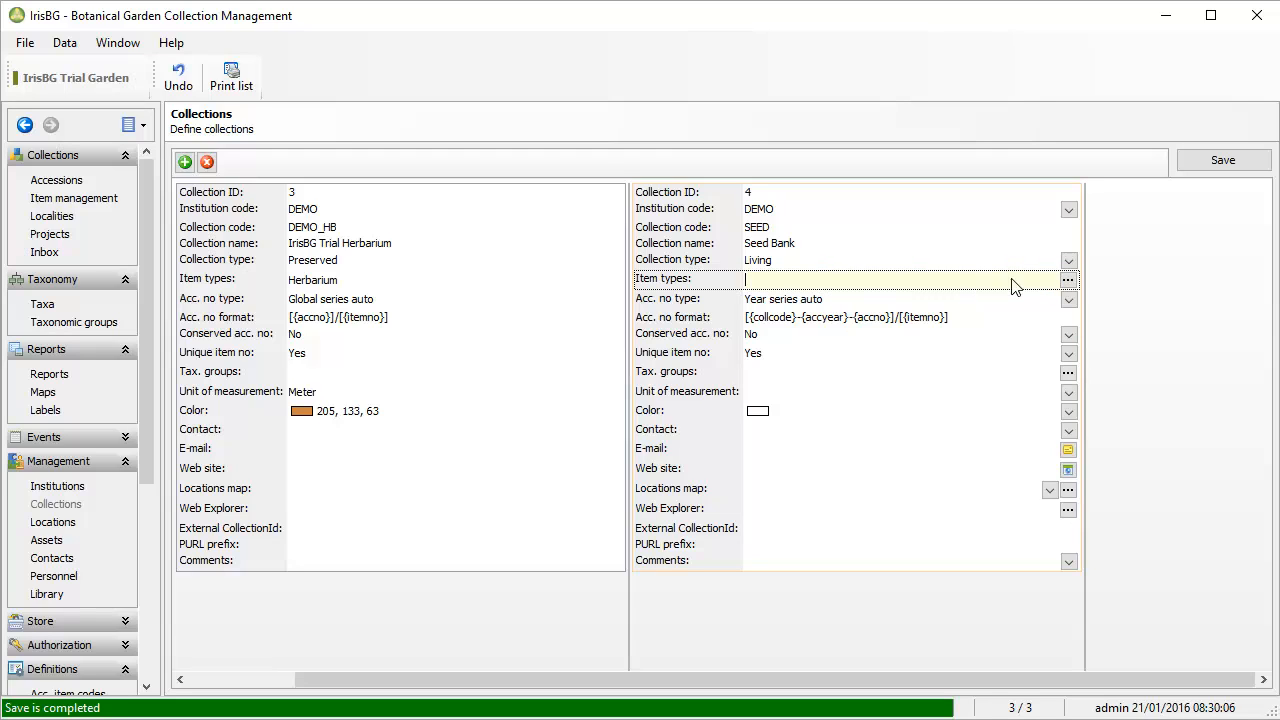
click(1067, 284)
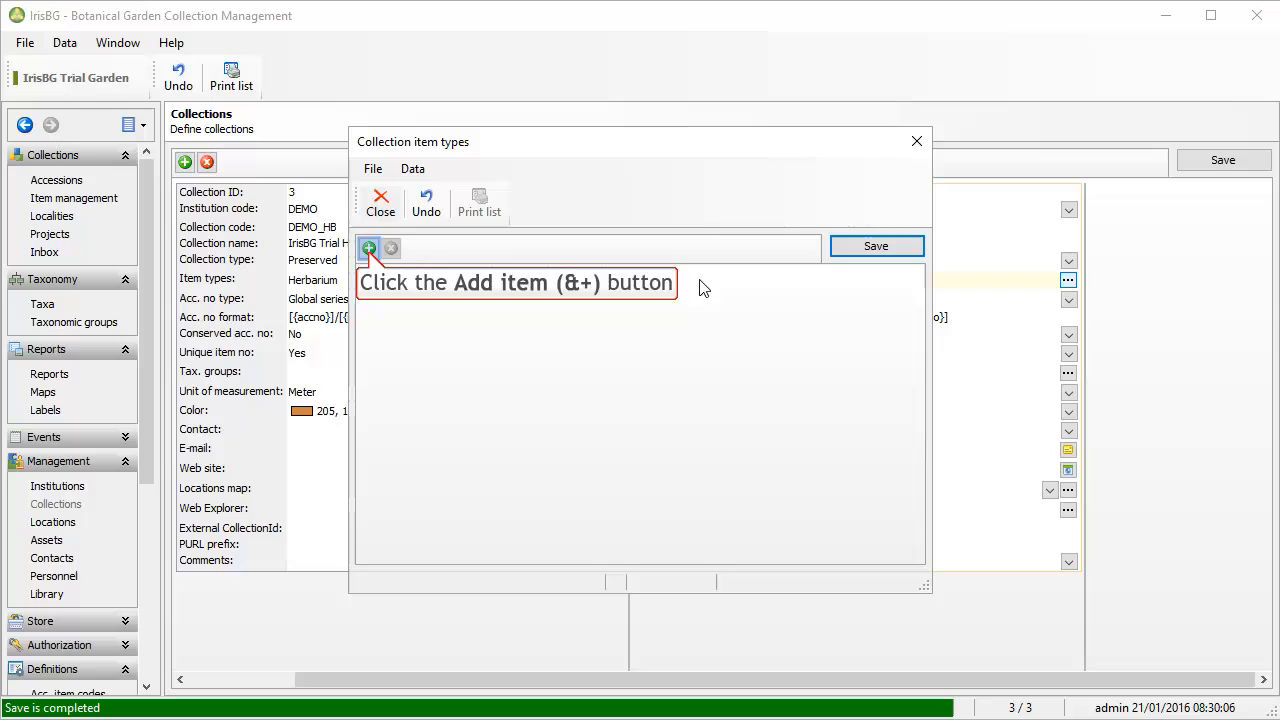
click(369, 249)
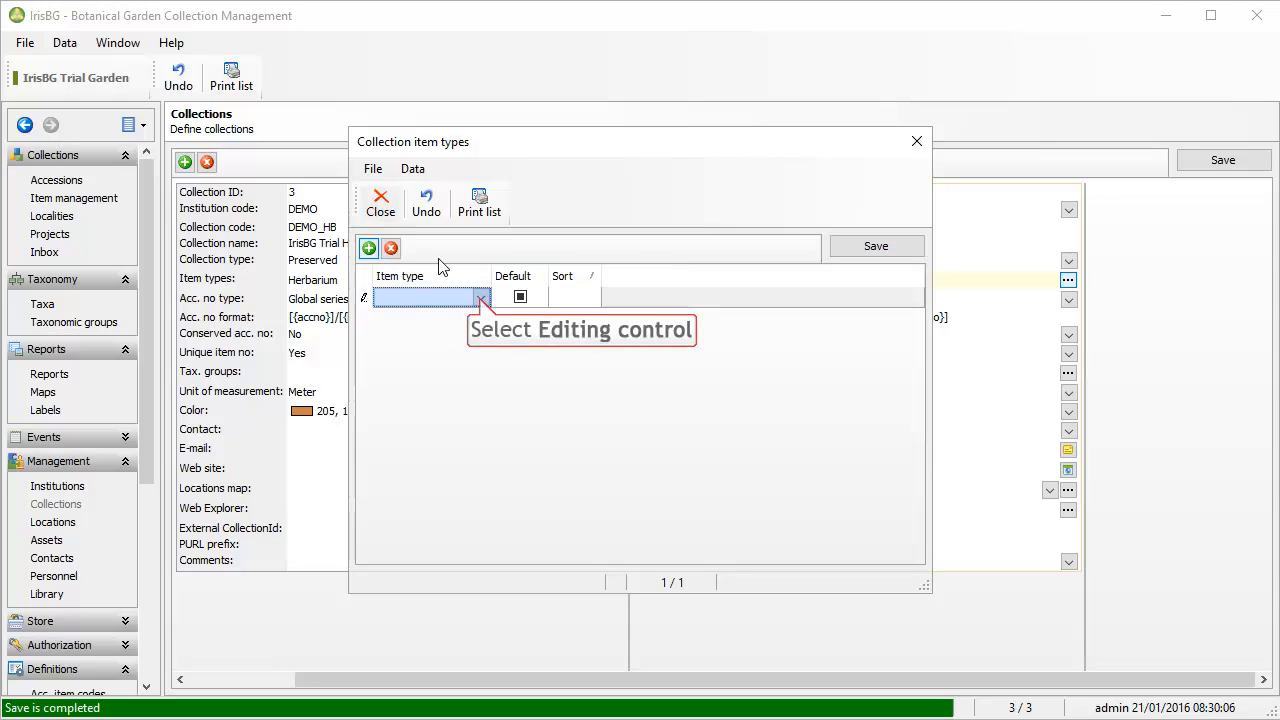
click(481, 298)
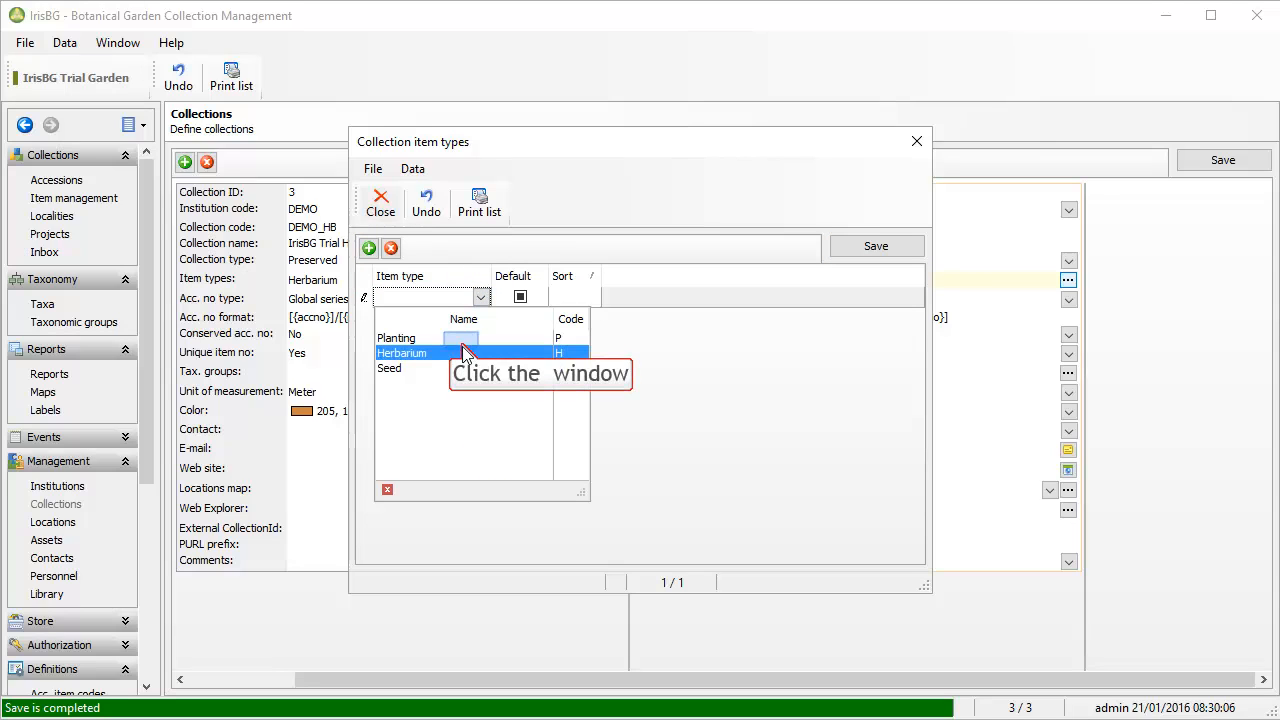
click(462, 345)
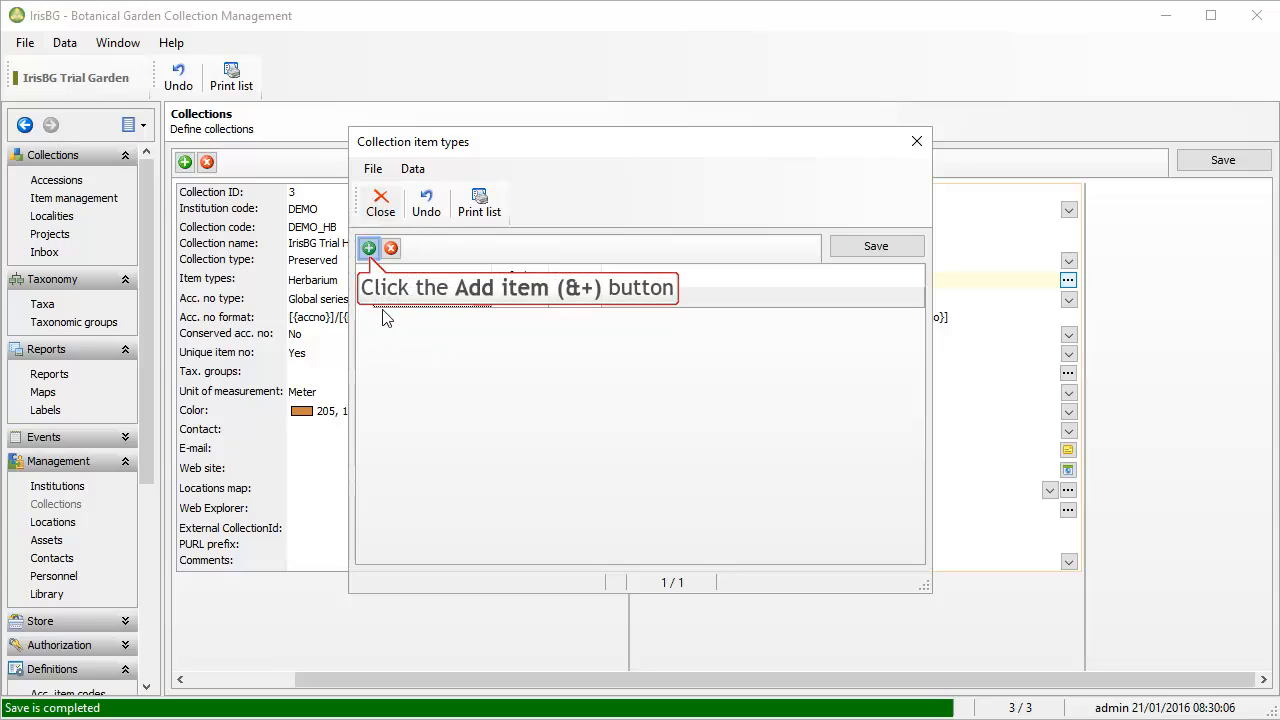
Add the Seed item type to the collection as its default, save the item types and close them
click(369, 249)
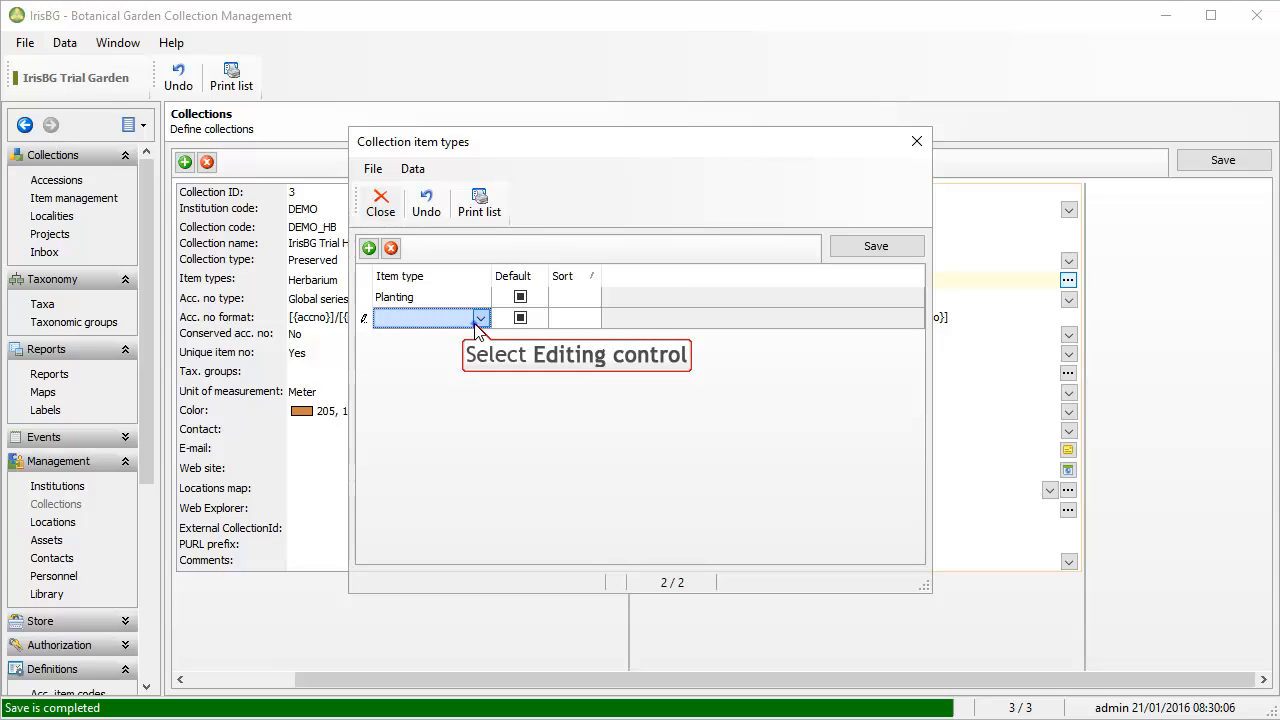
click(480, 318)
click(437, 390)
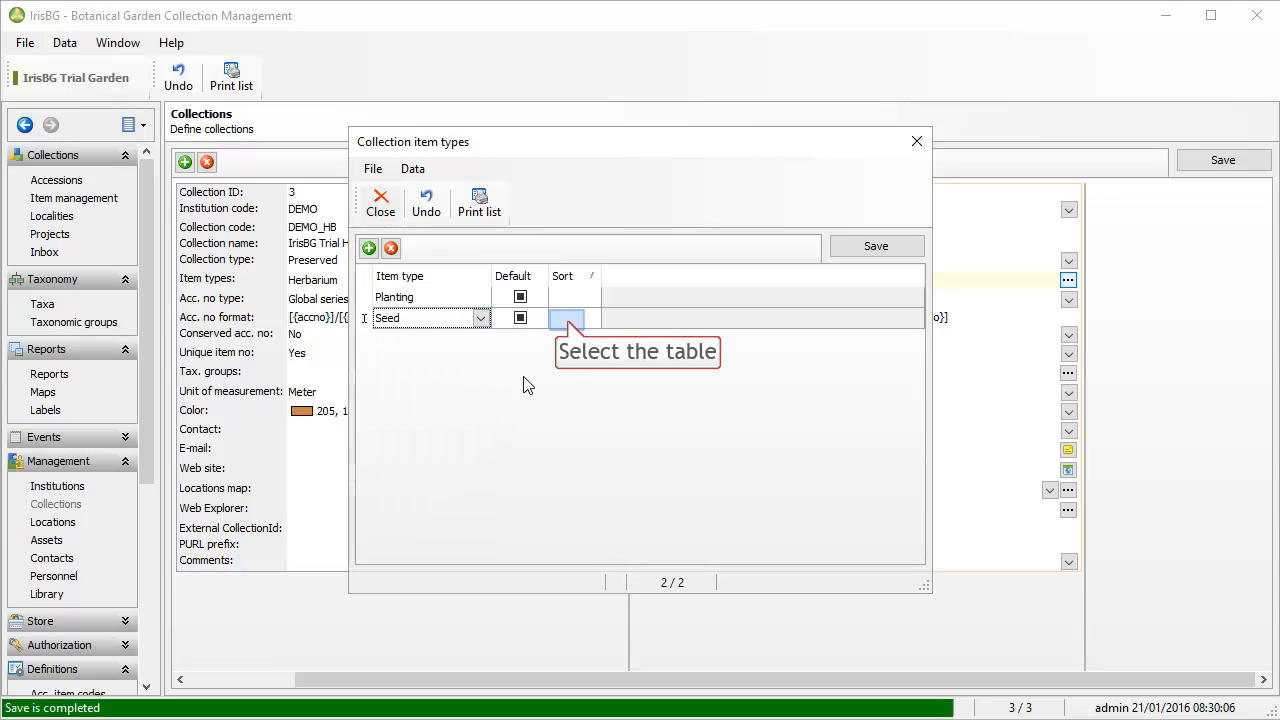
click(521, 320)
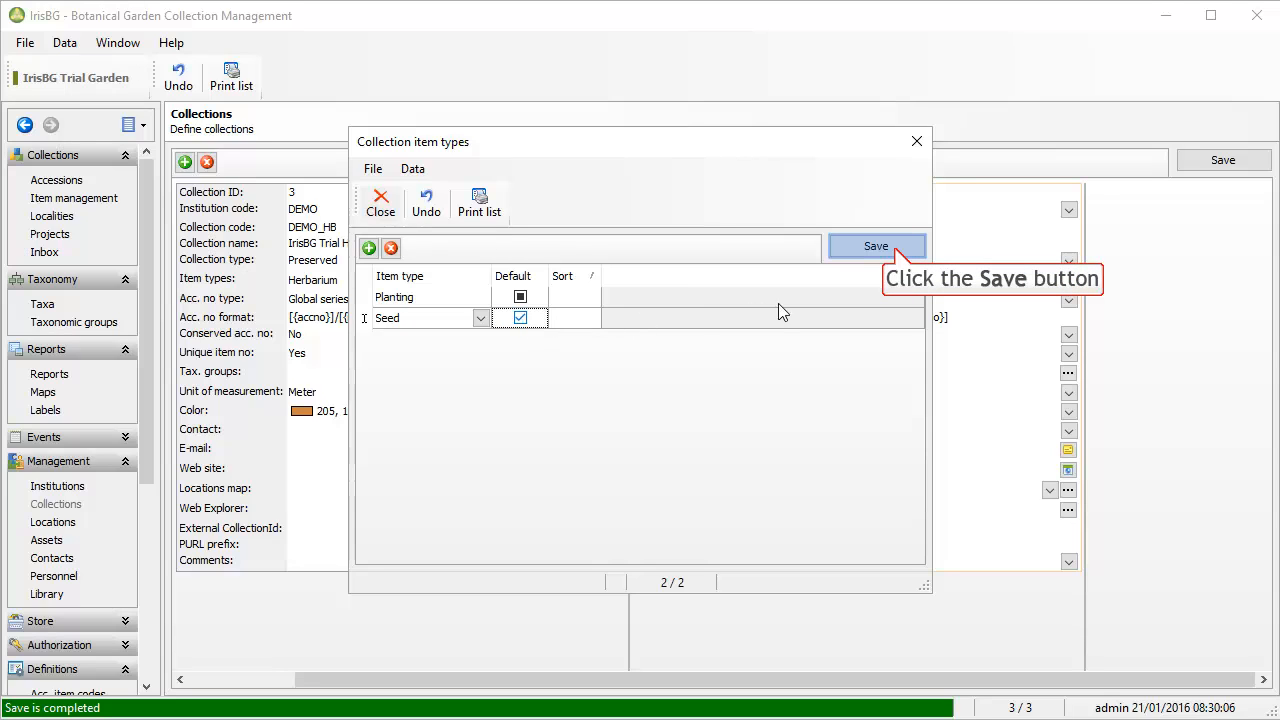
click(897, 250)
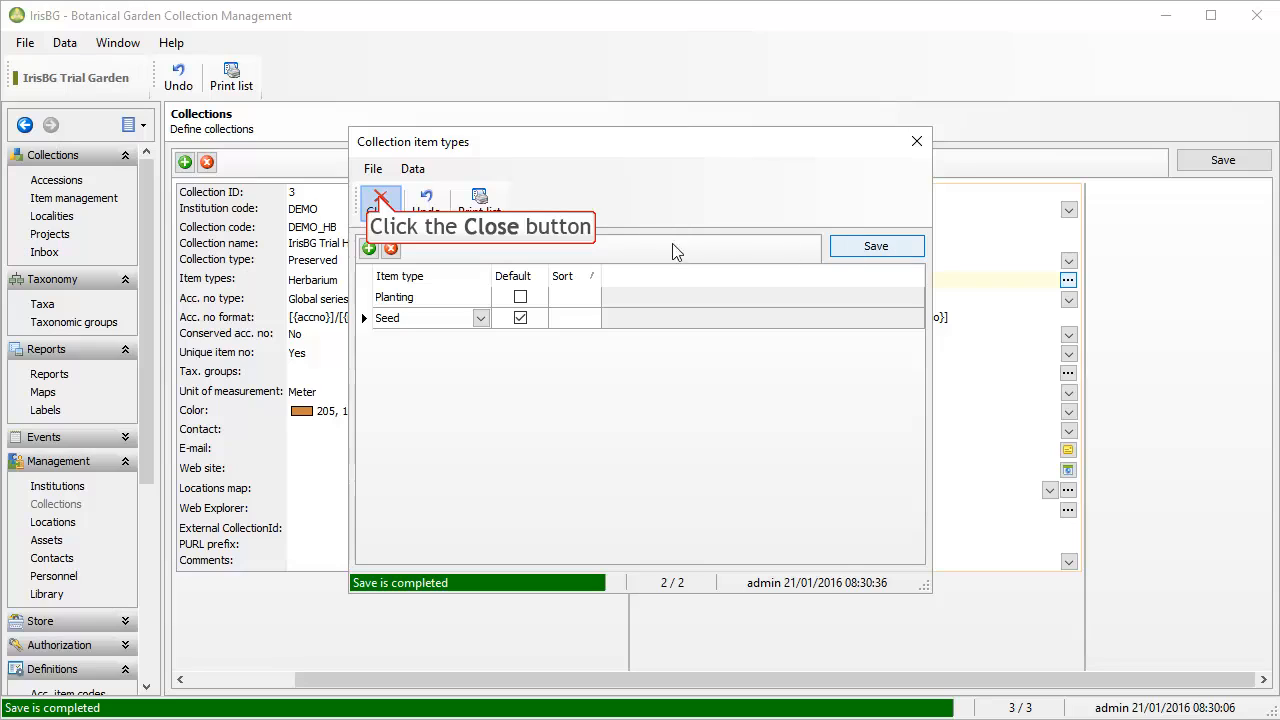
click(380, 201)
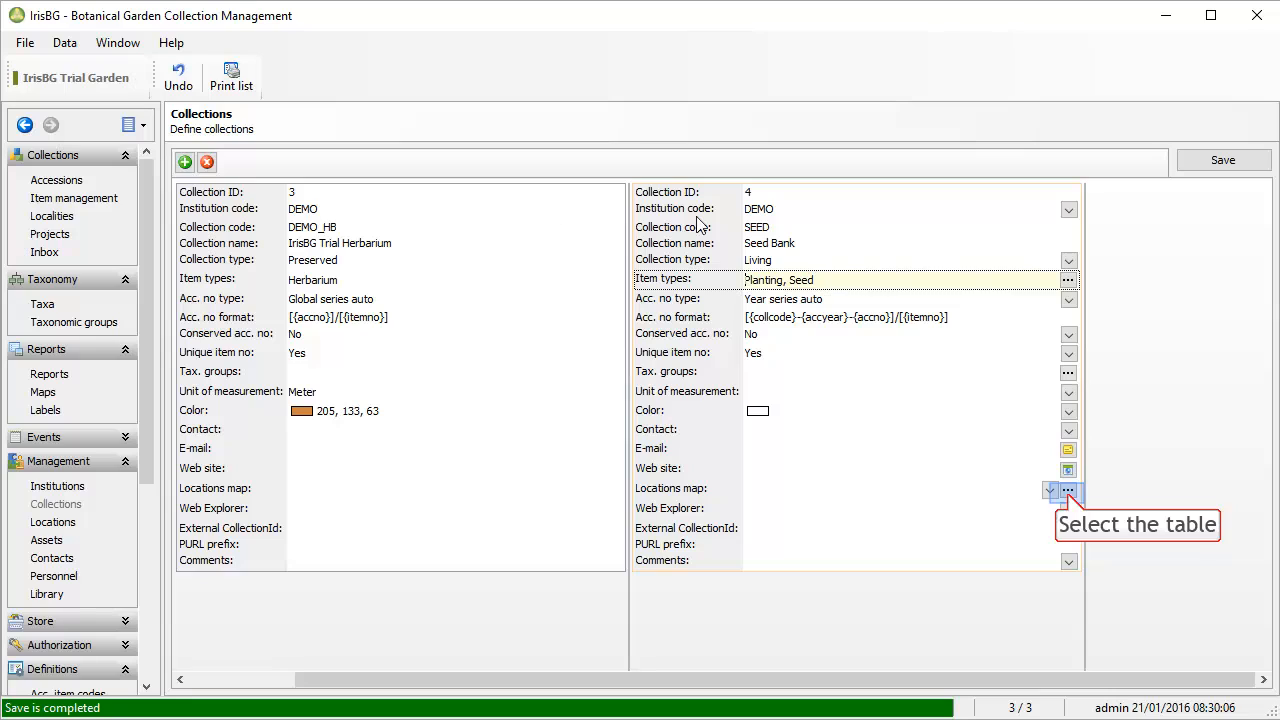
Open the Seed Bank collection's locations maps and add a new map described as Orto Botanico Cagliari Map
click(1068, 490)
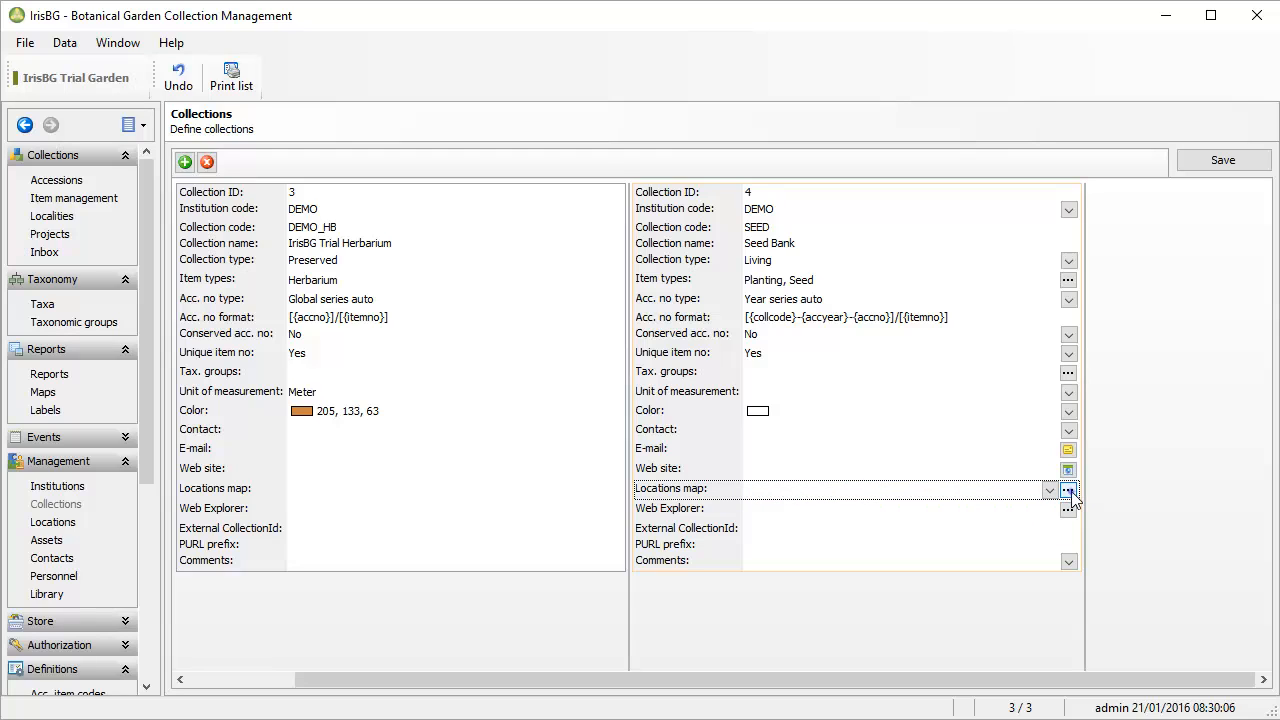
click(1068, 492)
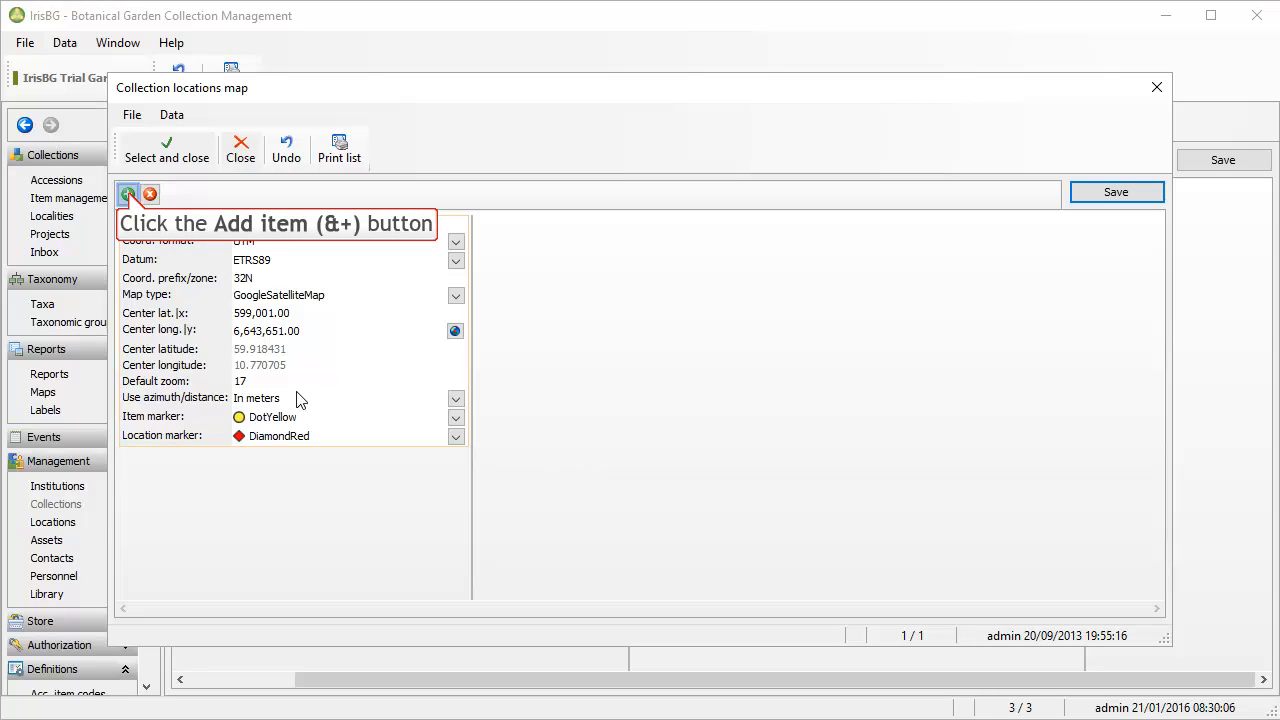
click(128, 194)
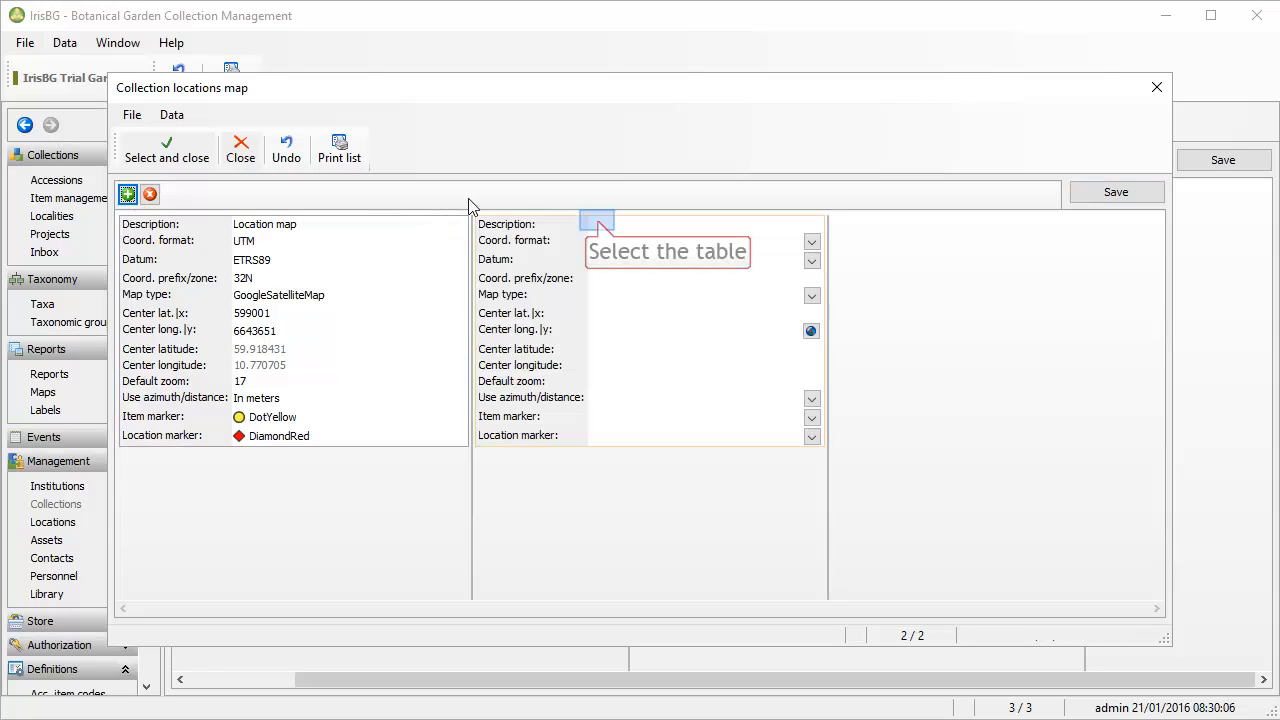
click(598, 226)
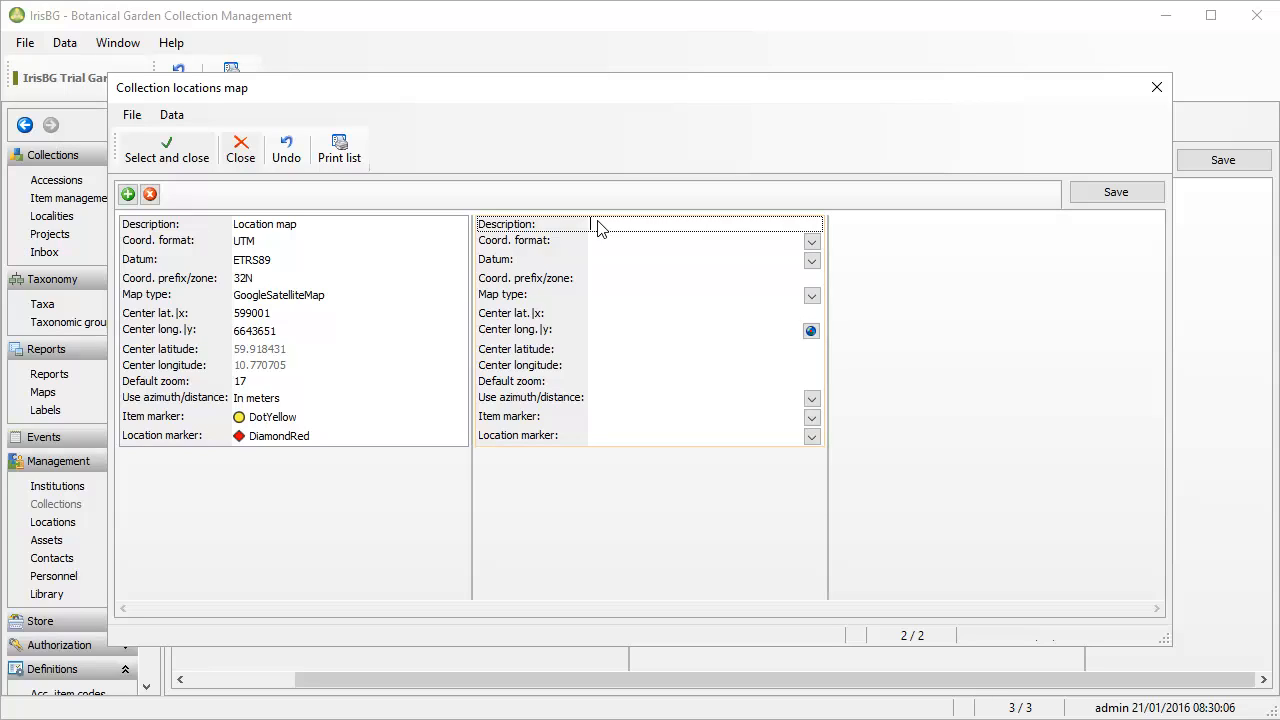
text(Oslo B)
text(otanico Ca)
text(gliari Map)
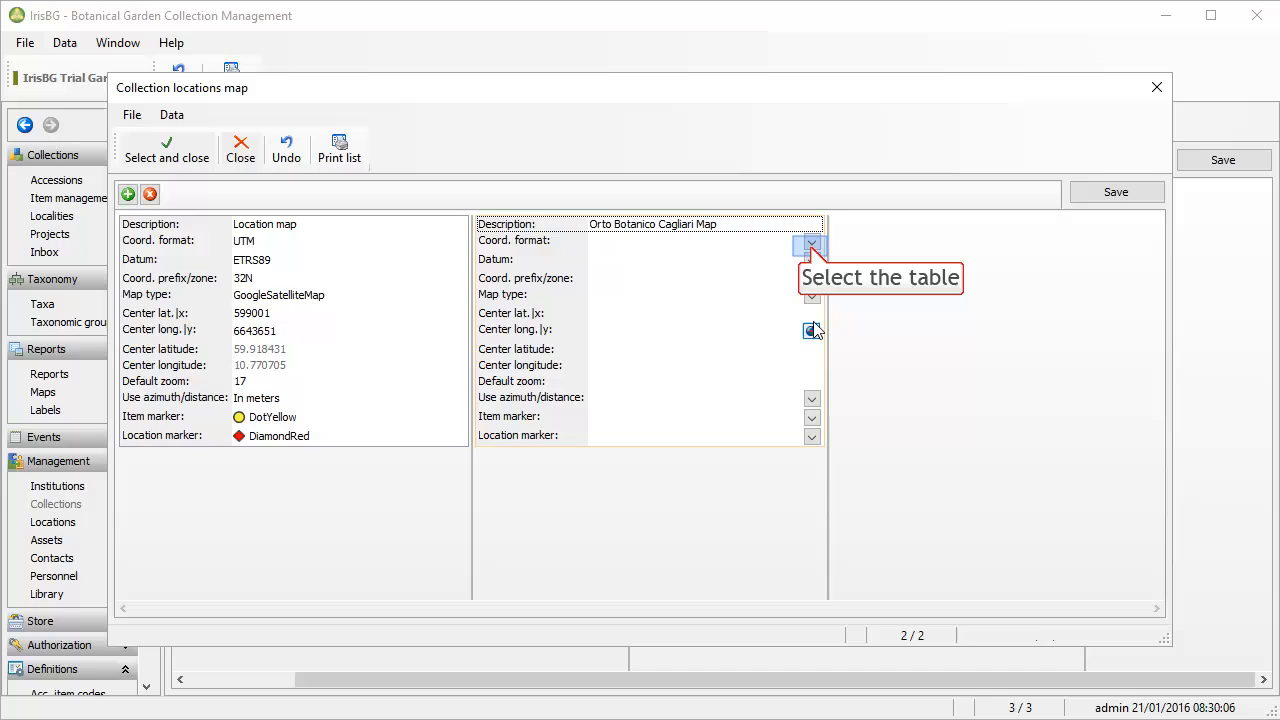
Set the new map's coordinate format to D and its datum to WGS84
click(812, 243)
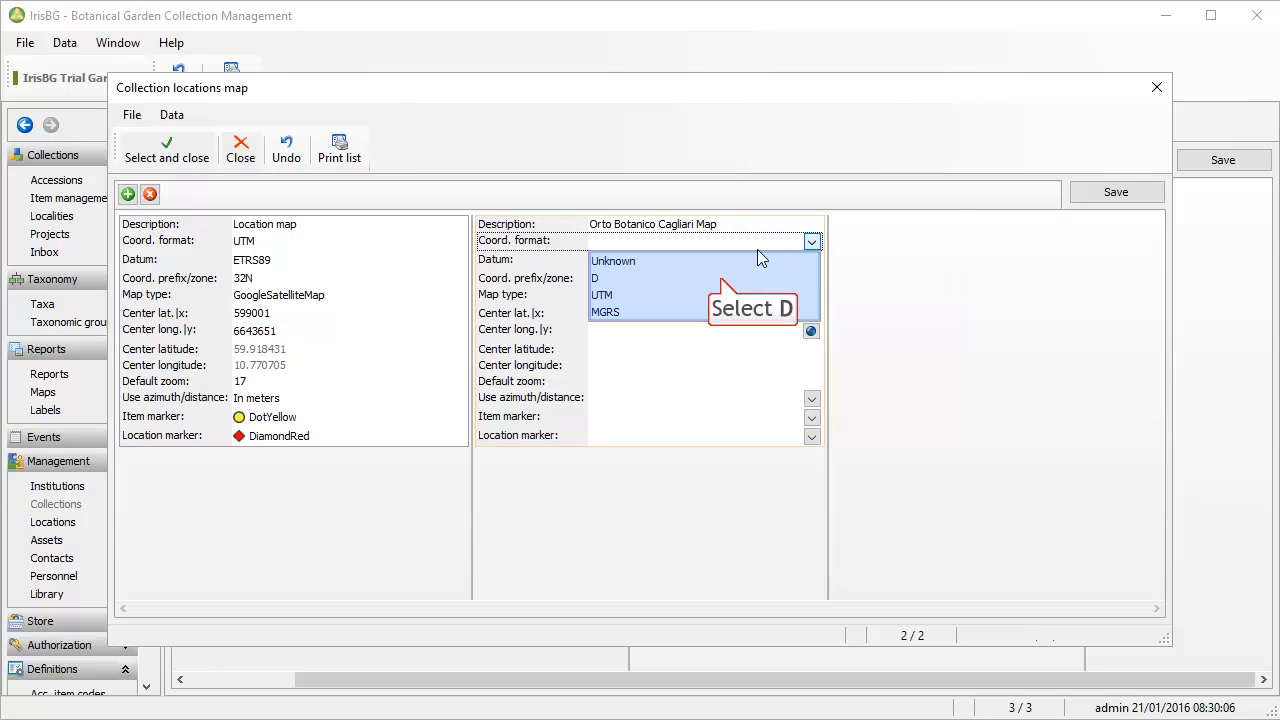
click(722, 279)
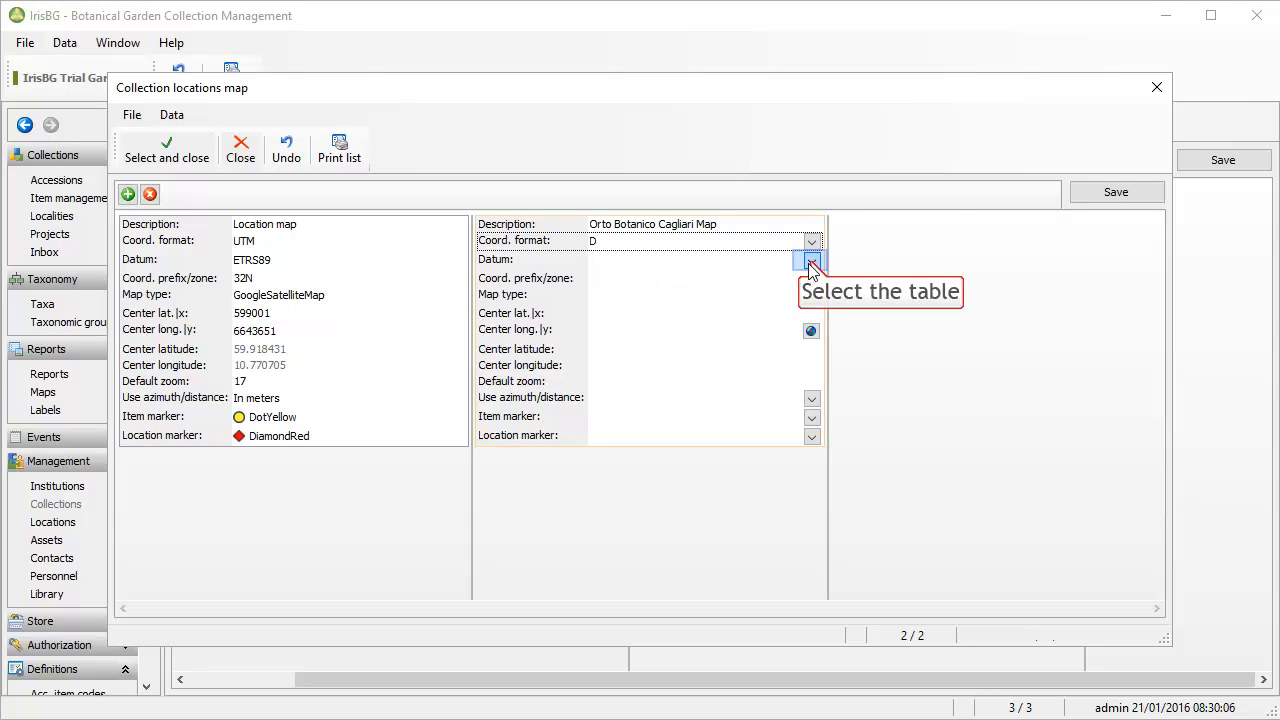
click(812, 262)
click(737, 294)
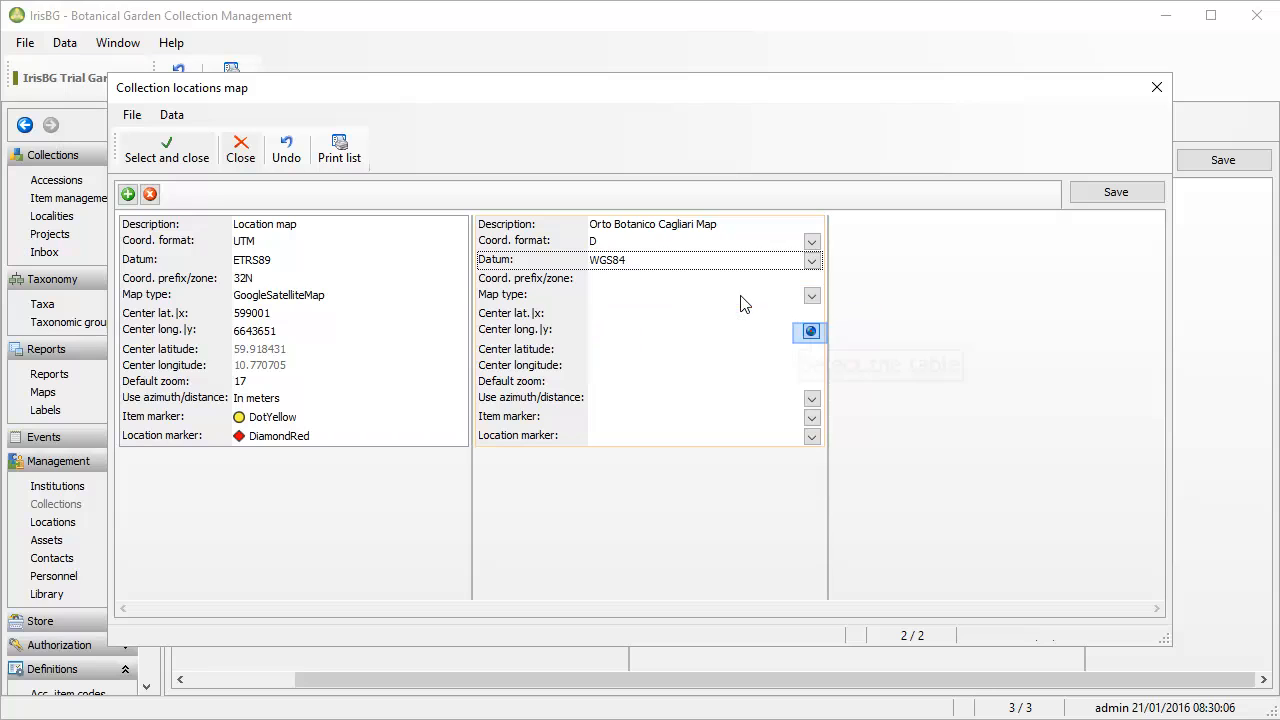
Open the coordinate map and place the centre marker inside the Orto Botanico in Cagliari, at about 39.222089, 9.110949
click(811, 331)
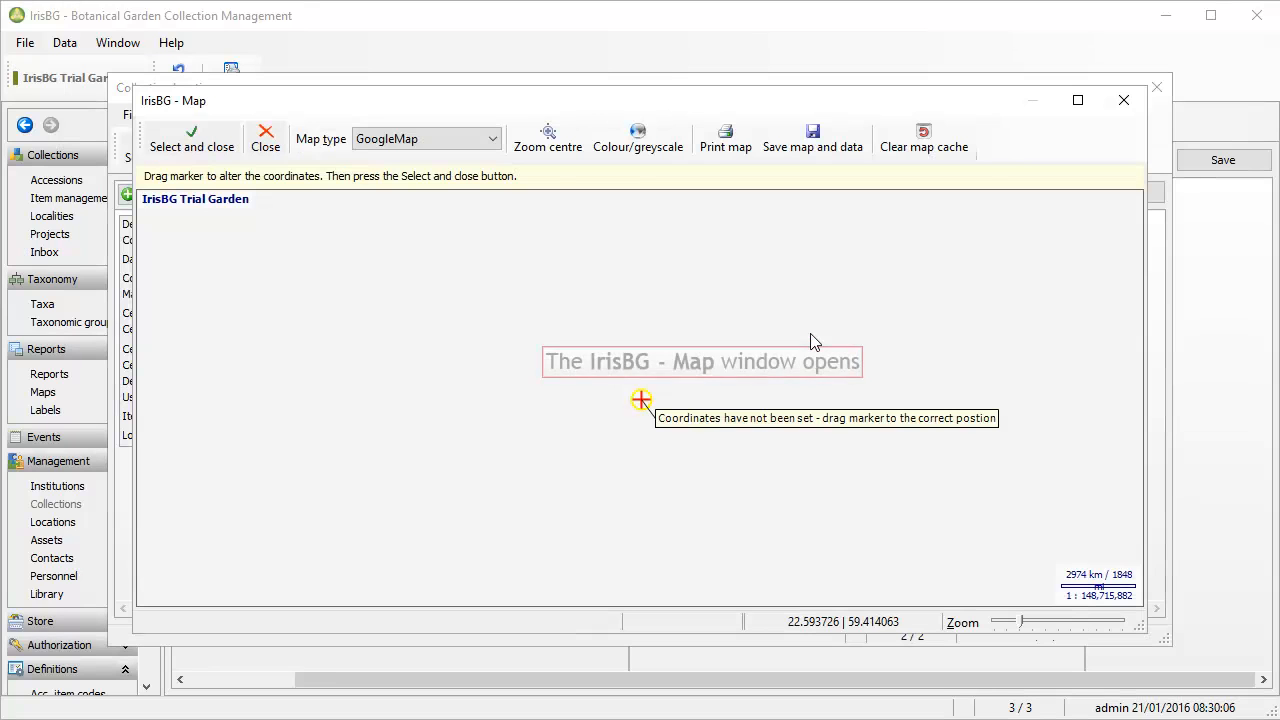
mouse_move(727, 468)
mouse_down()
mouse_move(490, 398)
mouse_move(430, 400)
mouse_up()
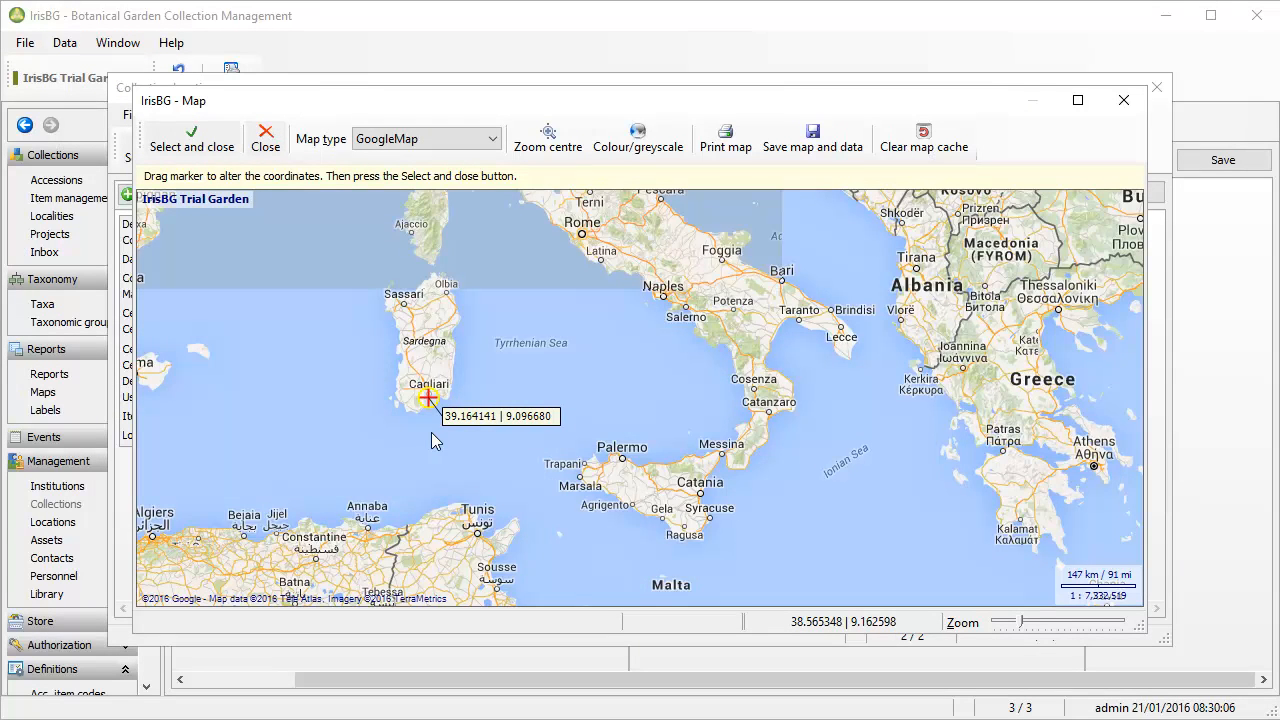
scroll(668, 472, up, 4)
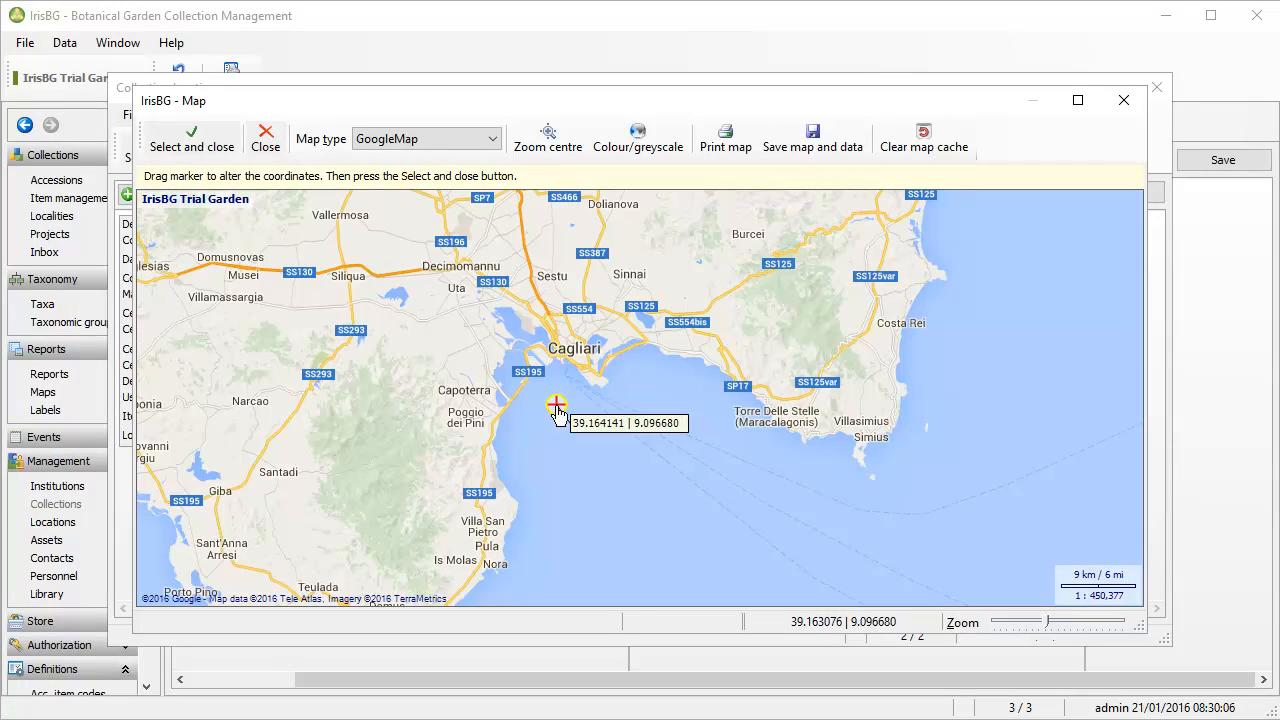
drag(558, 401, 558, 340)
scroll(558, 340, up, 3)
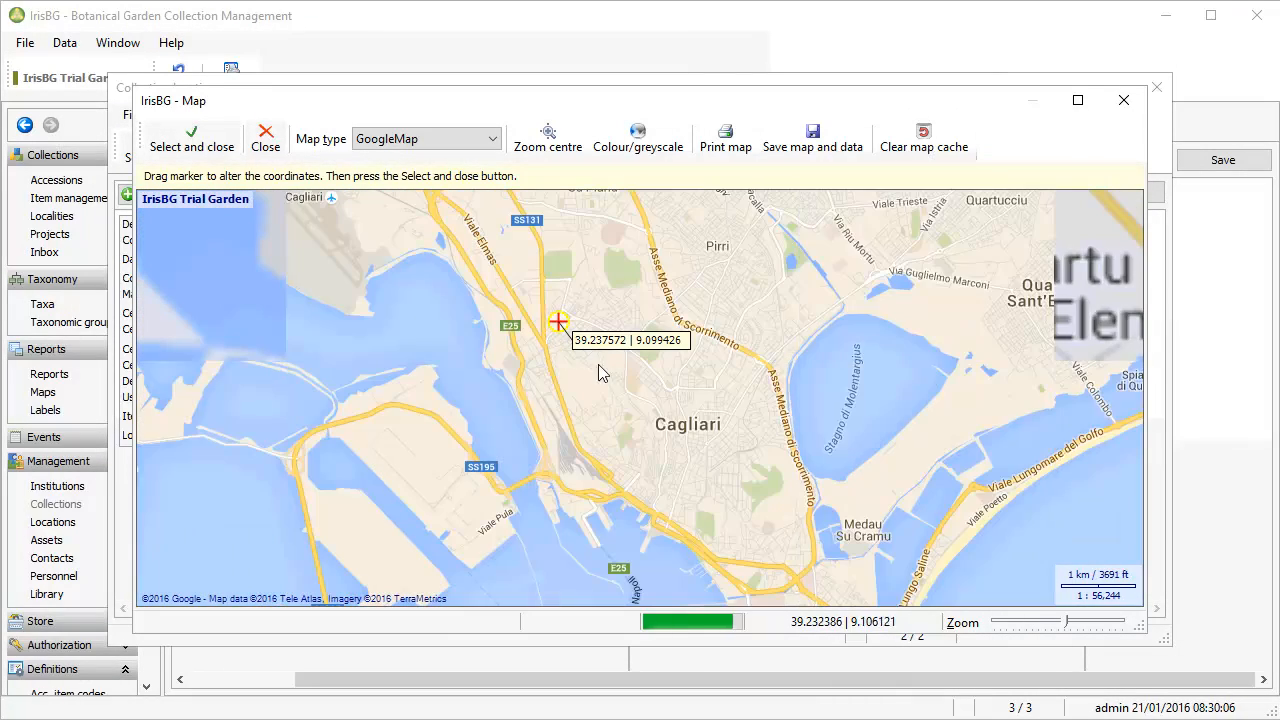
drag(601, 383, 601, 399)
drag(771, 470, 653, 242)
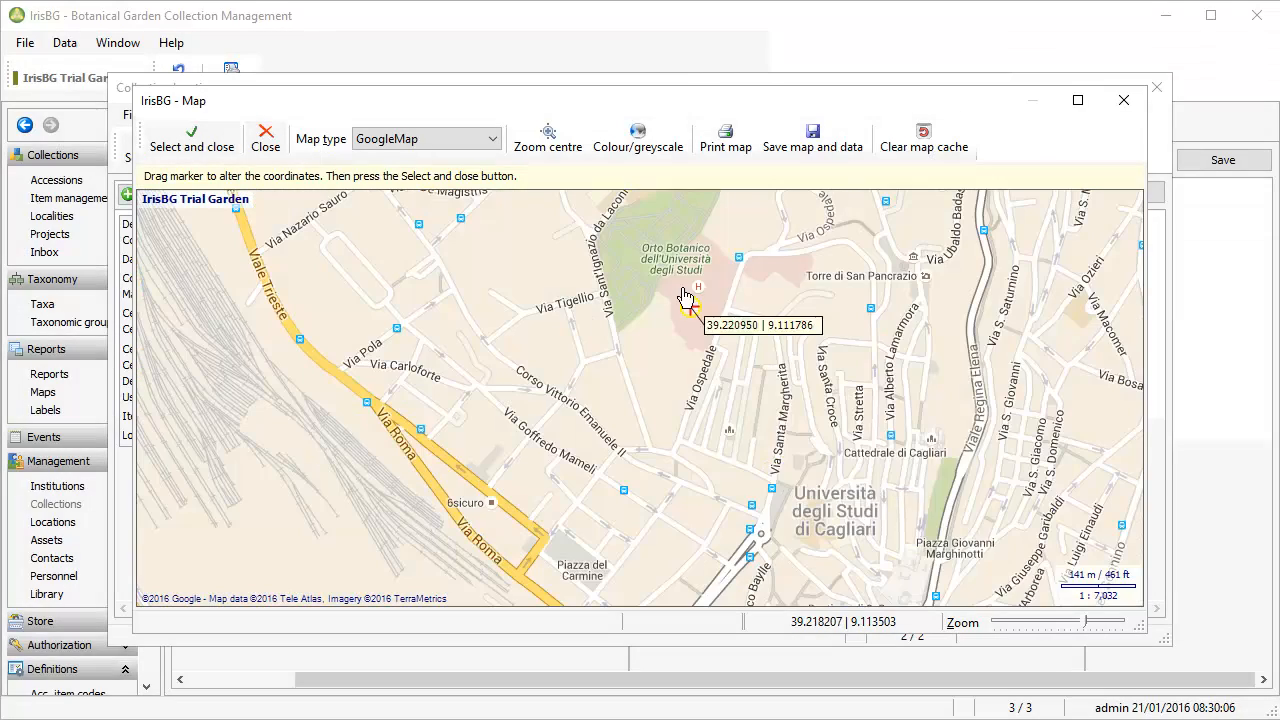
drag(651, 342, 664, 546)
scroll(664, 546, up, 1)
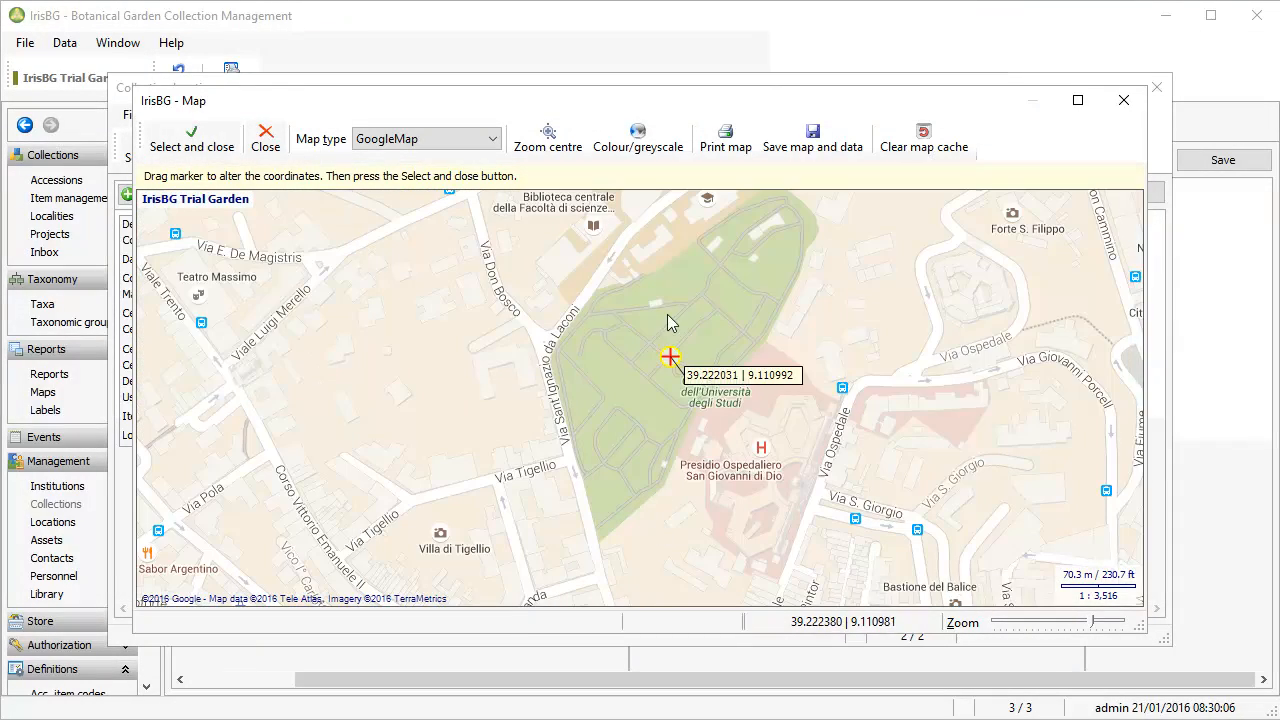
drag(669, 362, 664, 357)
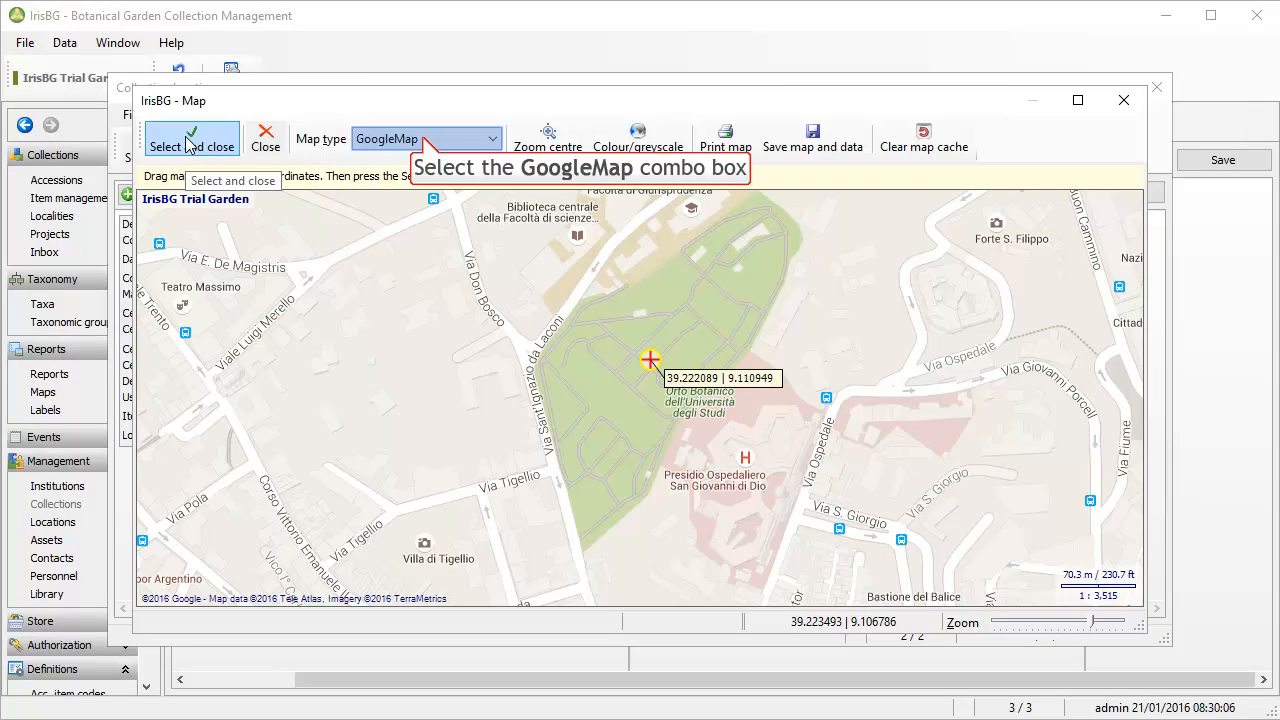
Preview the GoogleSatelliteMap type, switch back to GoogleMap and apply the marker's coordinates to the map record
click(424, 143)
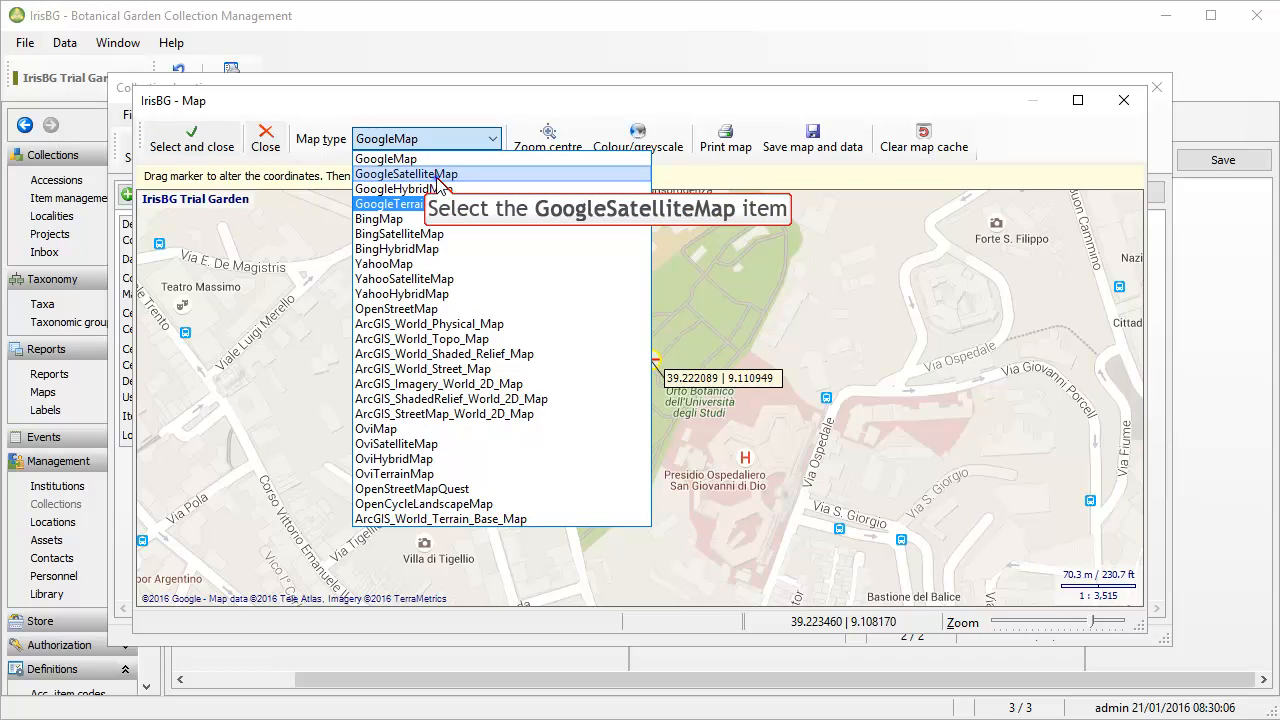
click(438, 174)
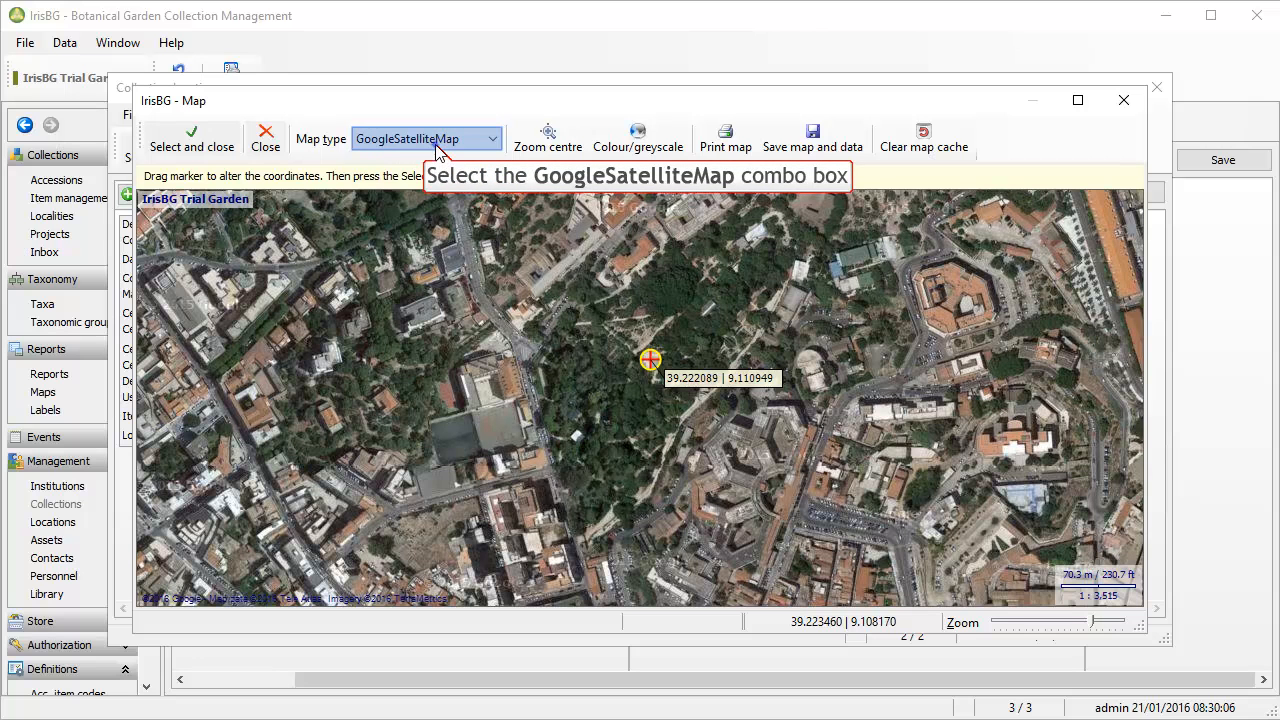
click(437, 148)
click(420, 158)
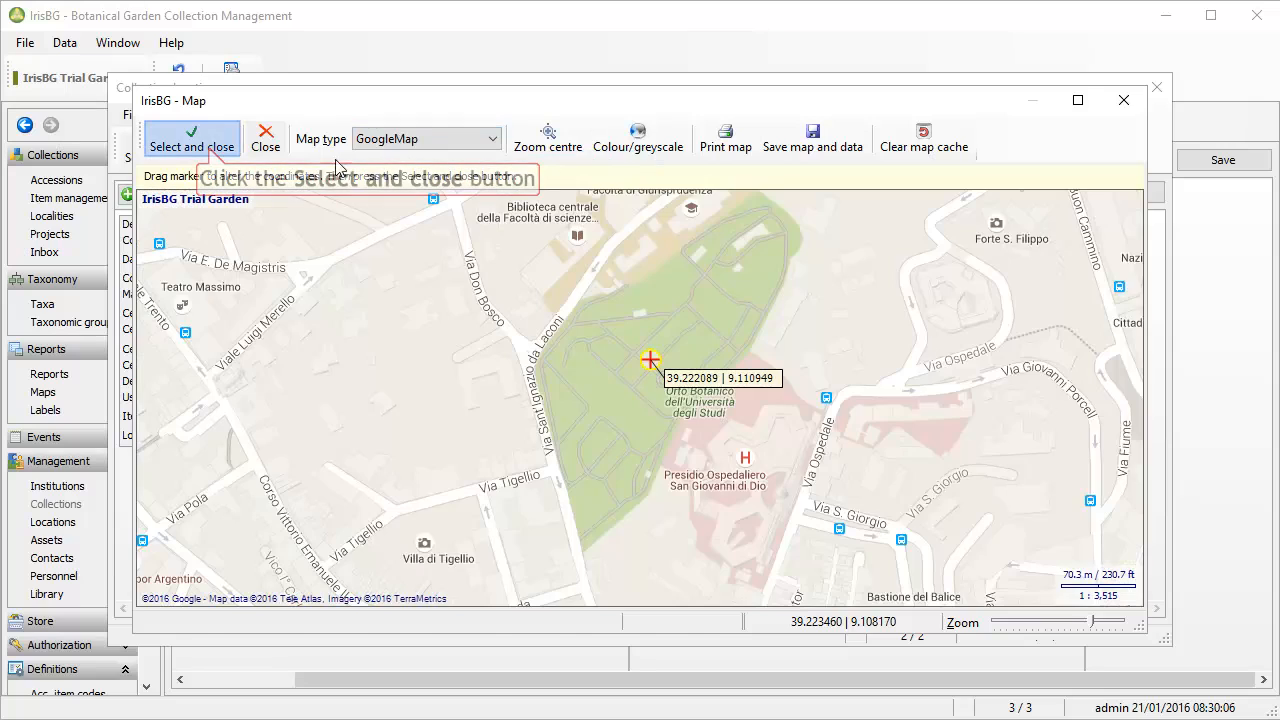
click(214, 150)
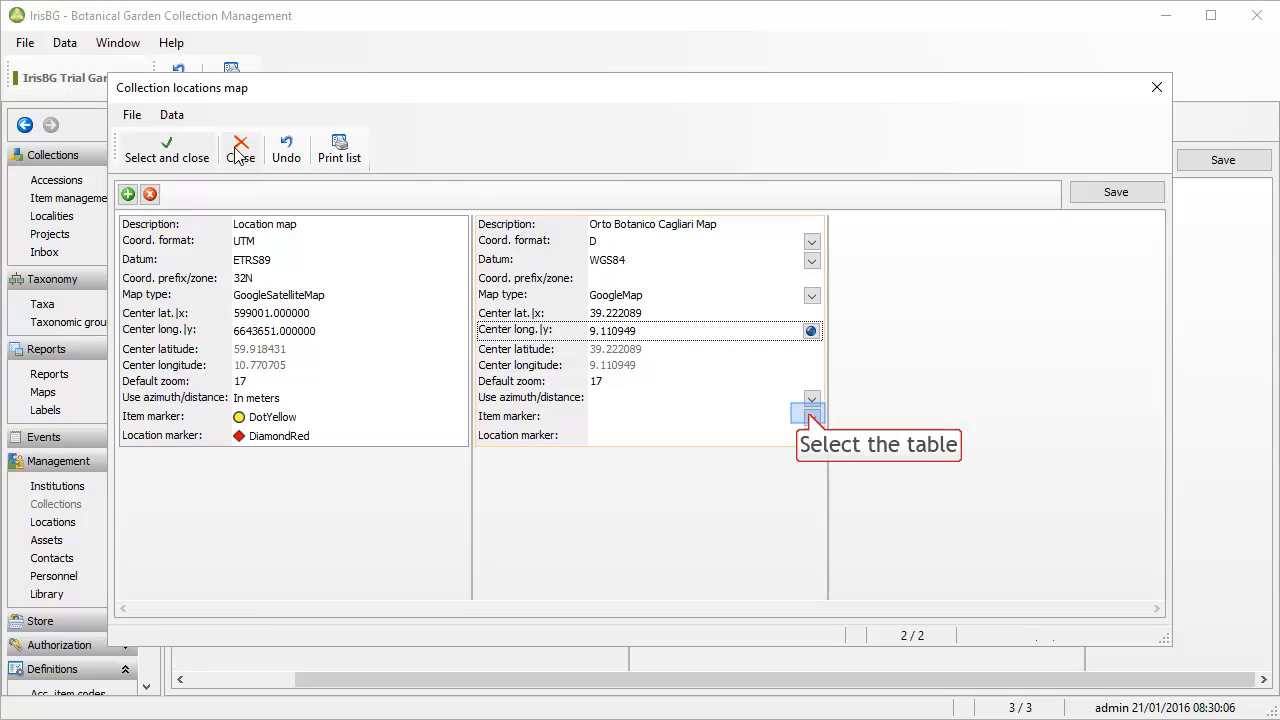
Set the item marker to DiamondOrange and the location marker to RingBlue, then save the map and assign it to the collection
click(811, 417)
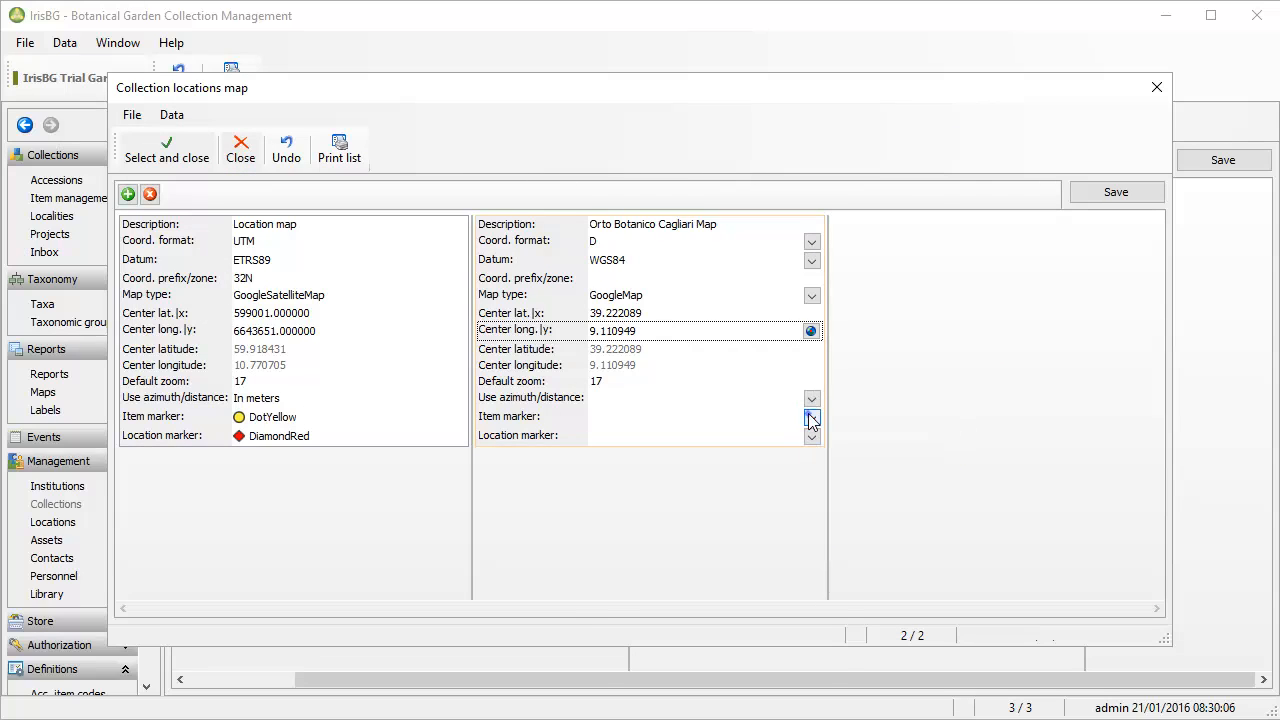
scroll(672, 650, down, 3)
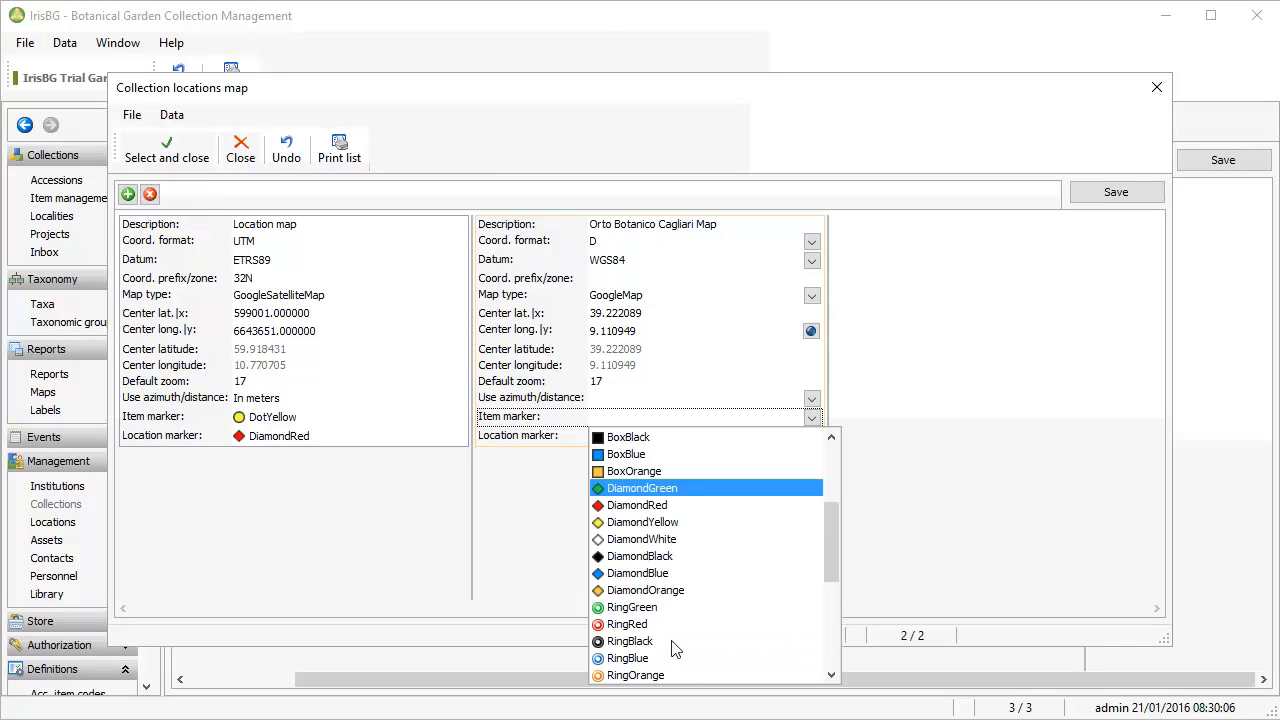
click(670, 590)
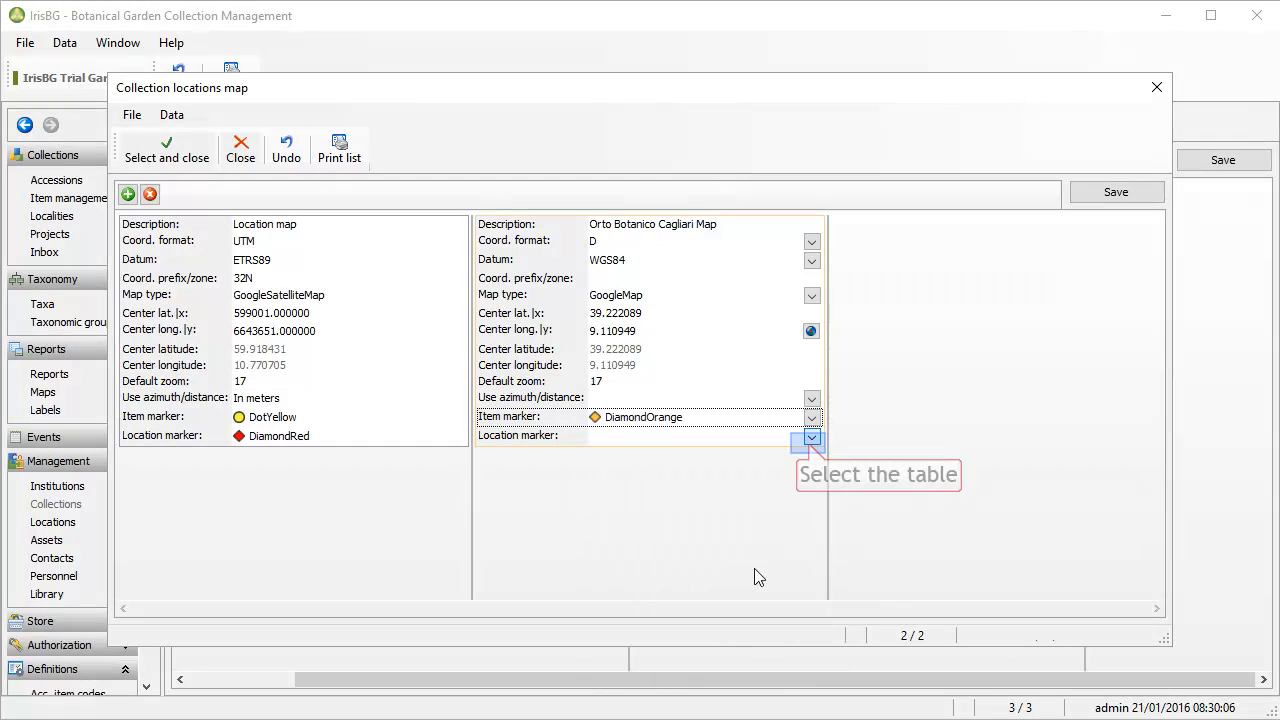
click(810, 440)
scroll(748, 514, down, 2)
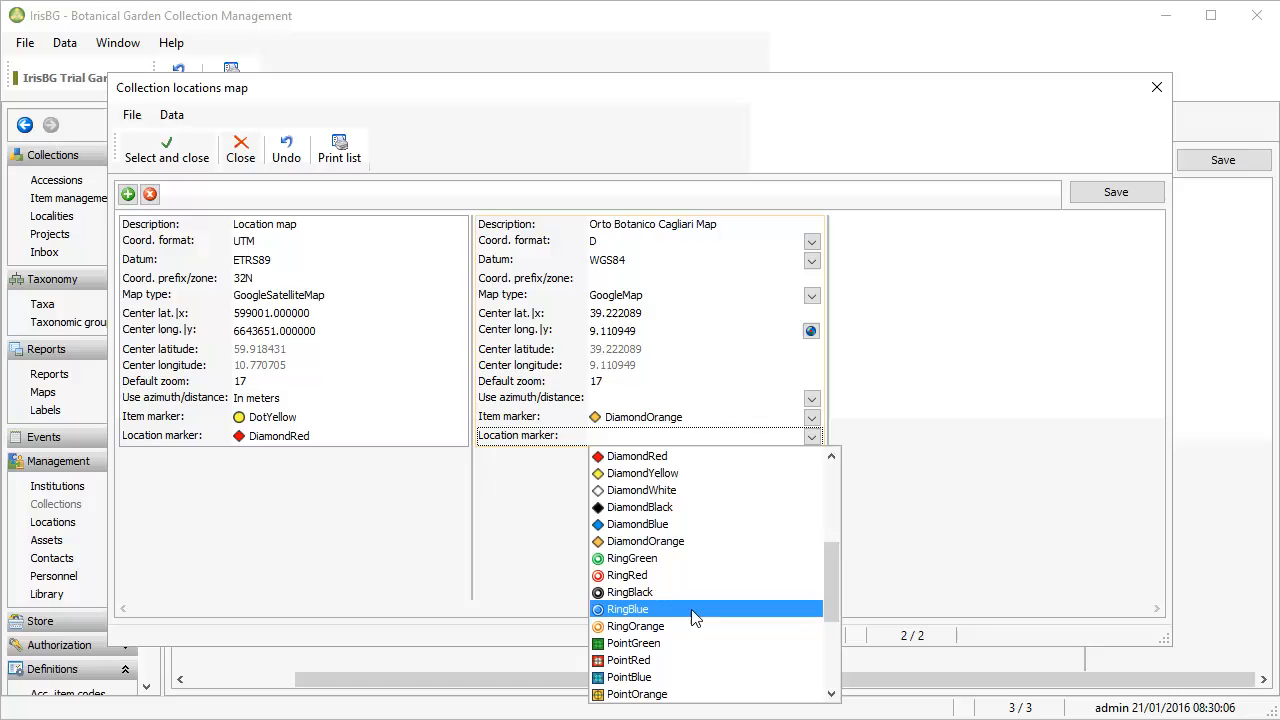
click(696, 610)
click(1118, 196)
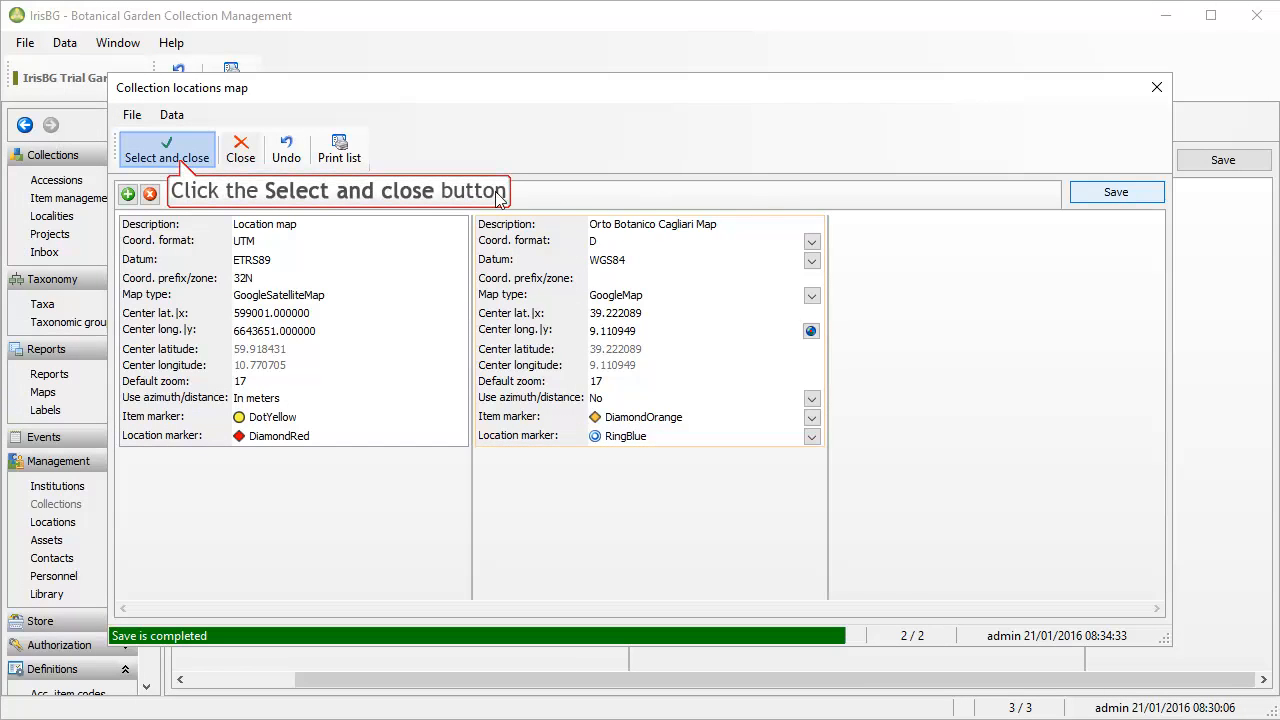
click(176, 155)
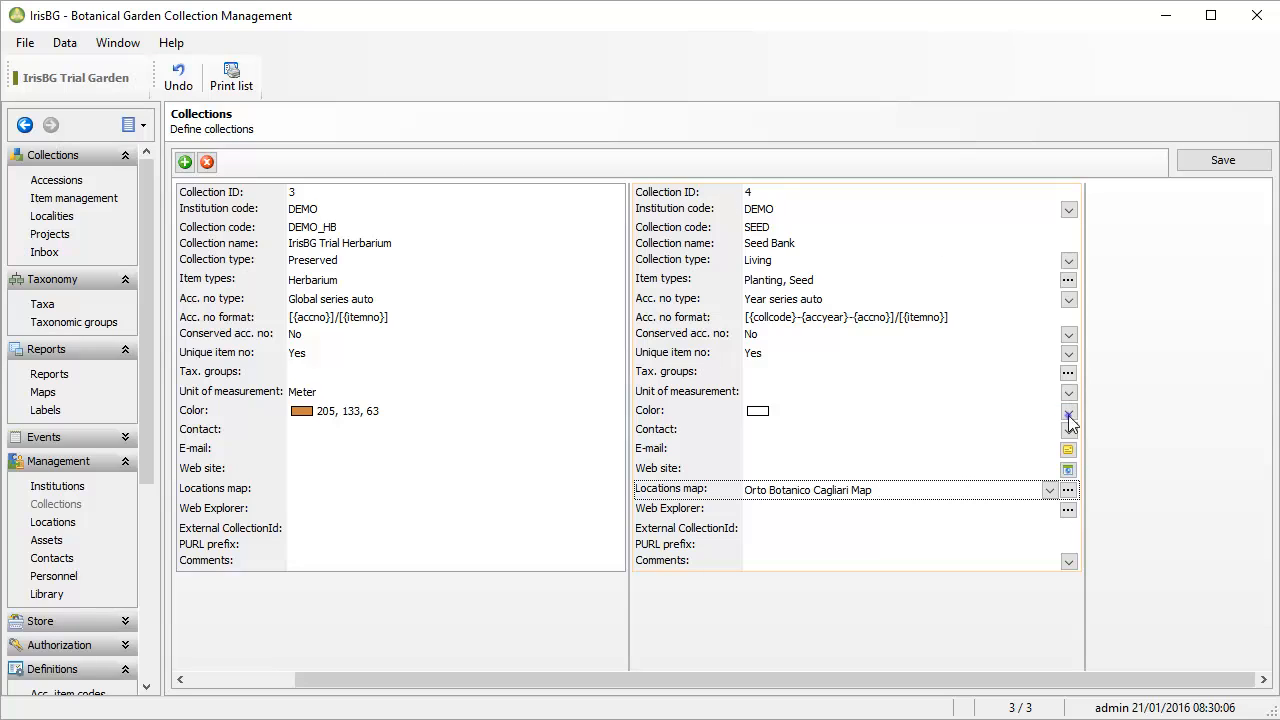
Give the Seed Bank collection the magenta color 255, 0, 255 and save the collection
click(1068, 416)
click(1068, 416)
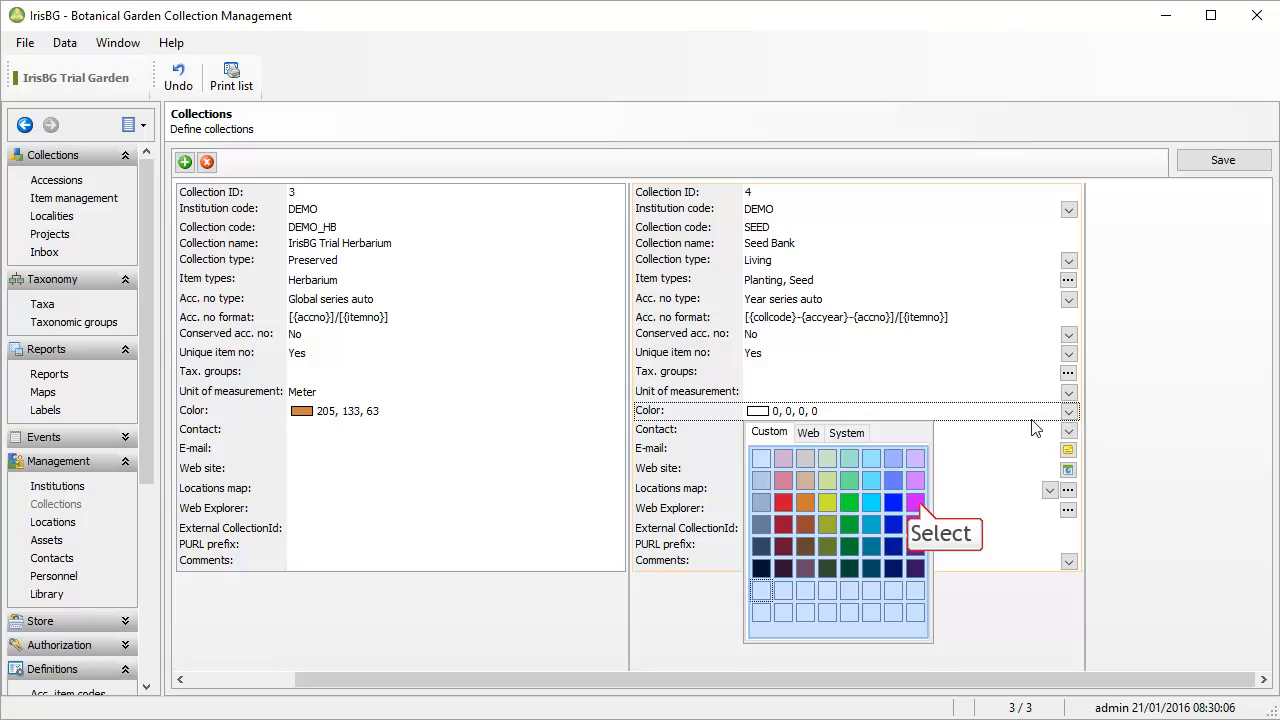
click(918, 503)
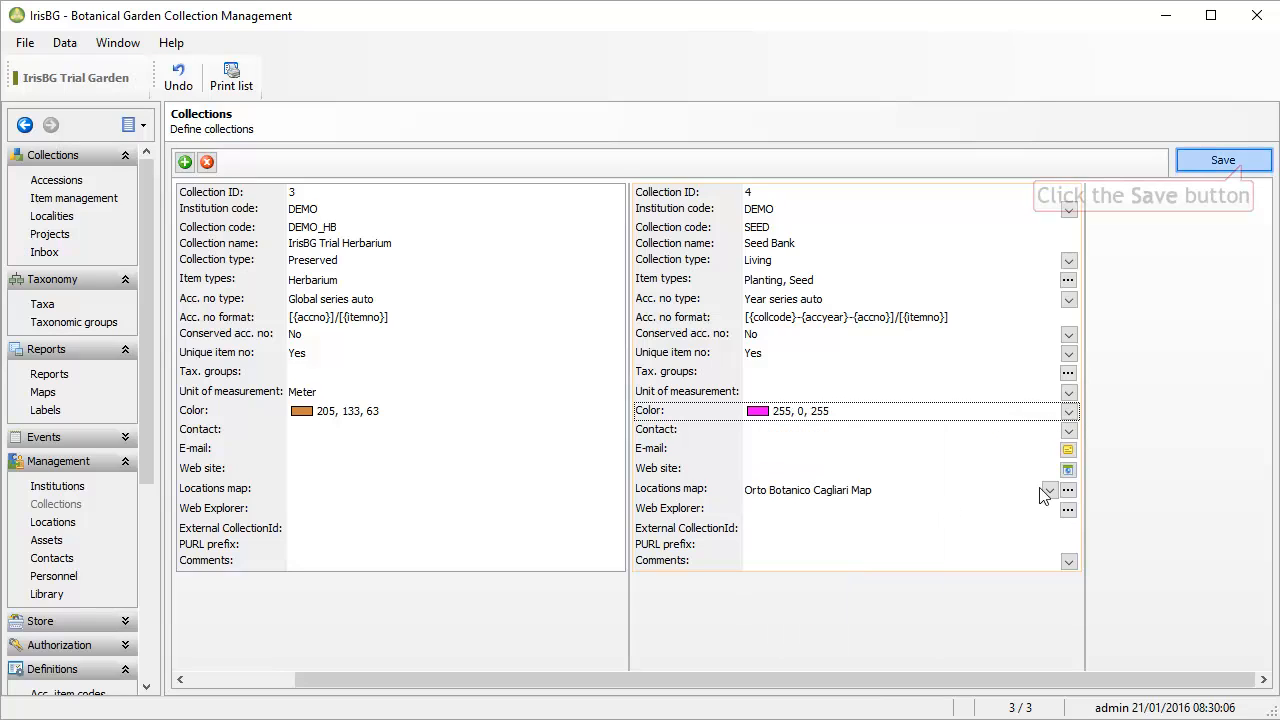
click(1243, 170)
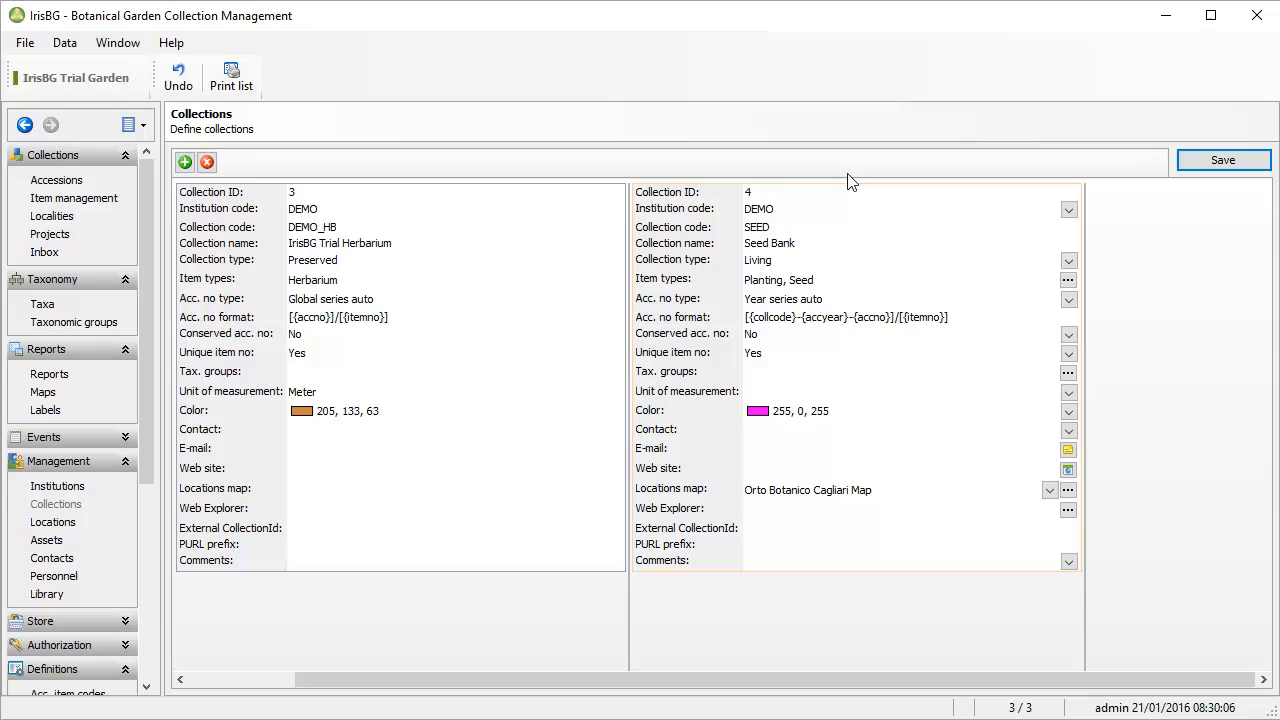
Try to open the user accounts, keep the collection's unsaved changes instead of discarding them, and save the Seed Bank collection
drag(145, 405, 137, 599)
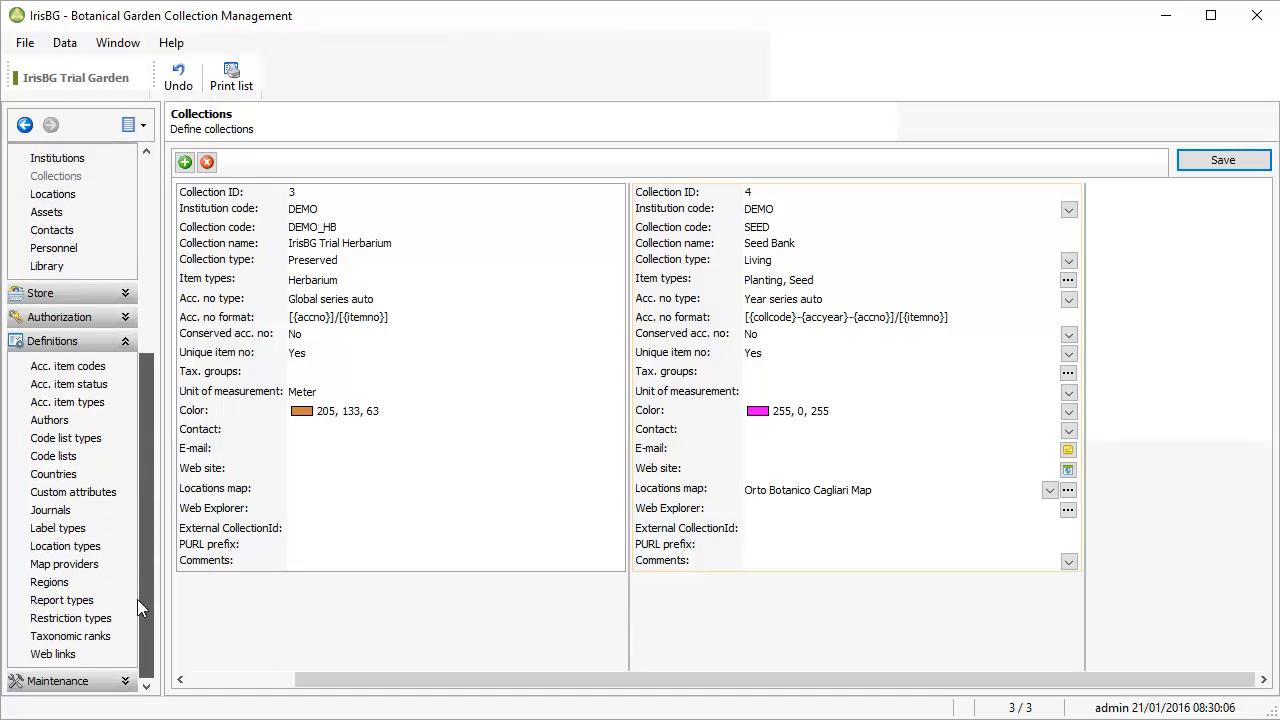
click(126, 318)
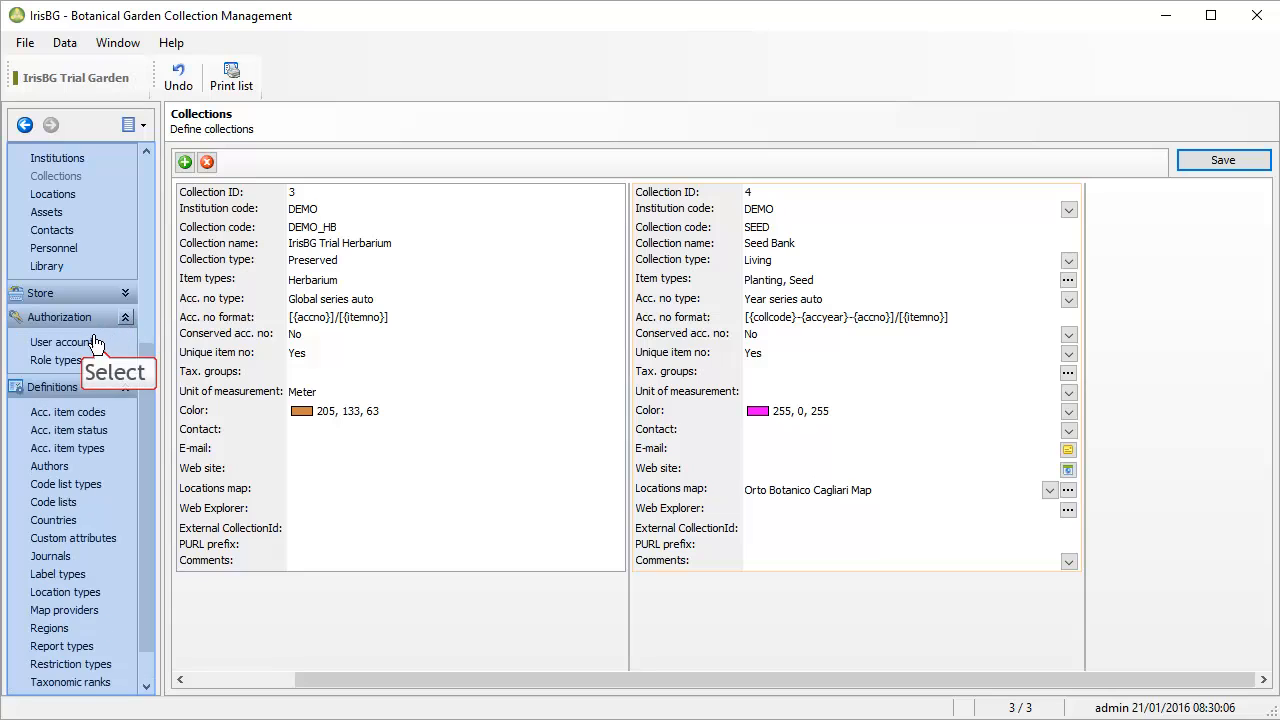
click(98, 342)
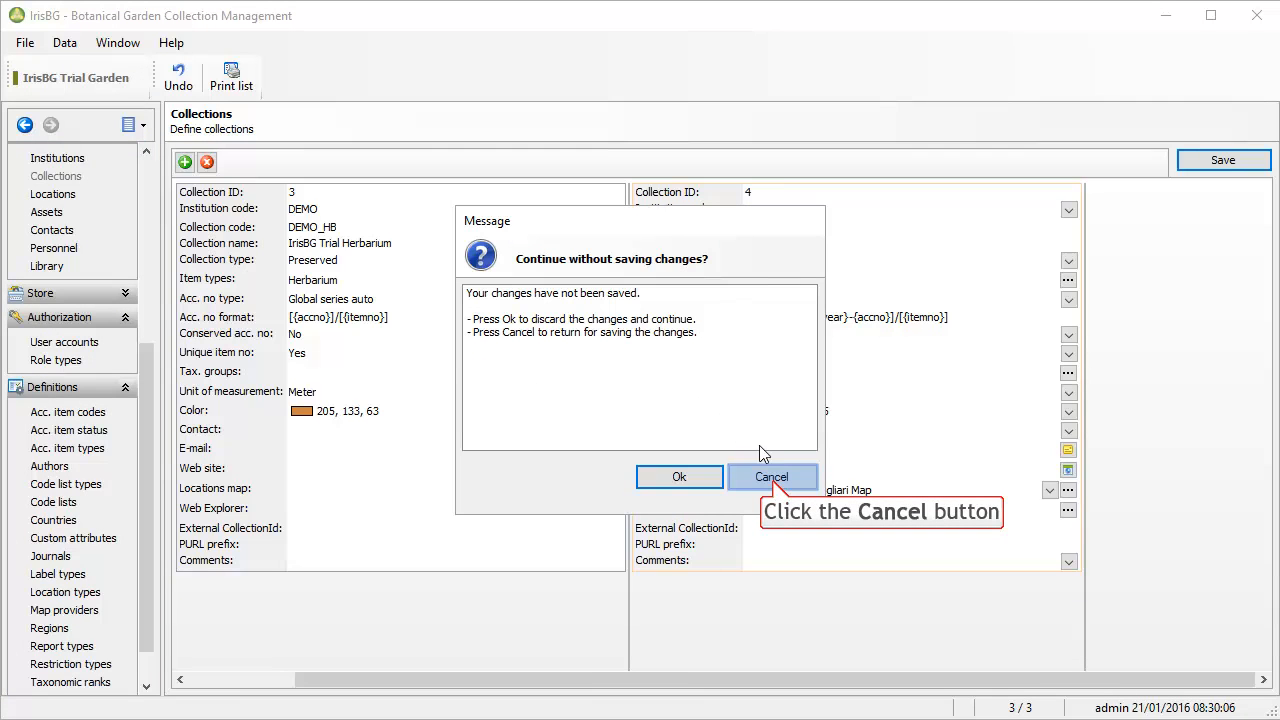
click(771, 478)
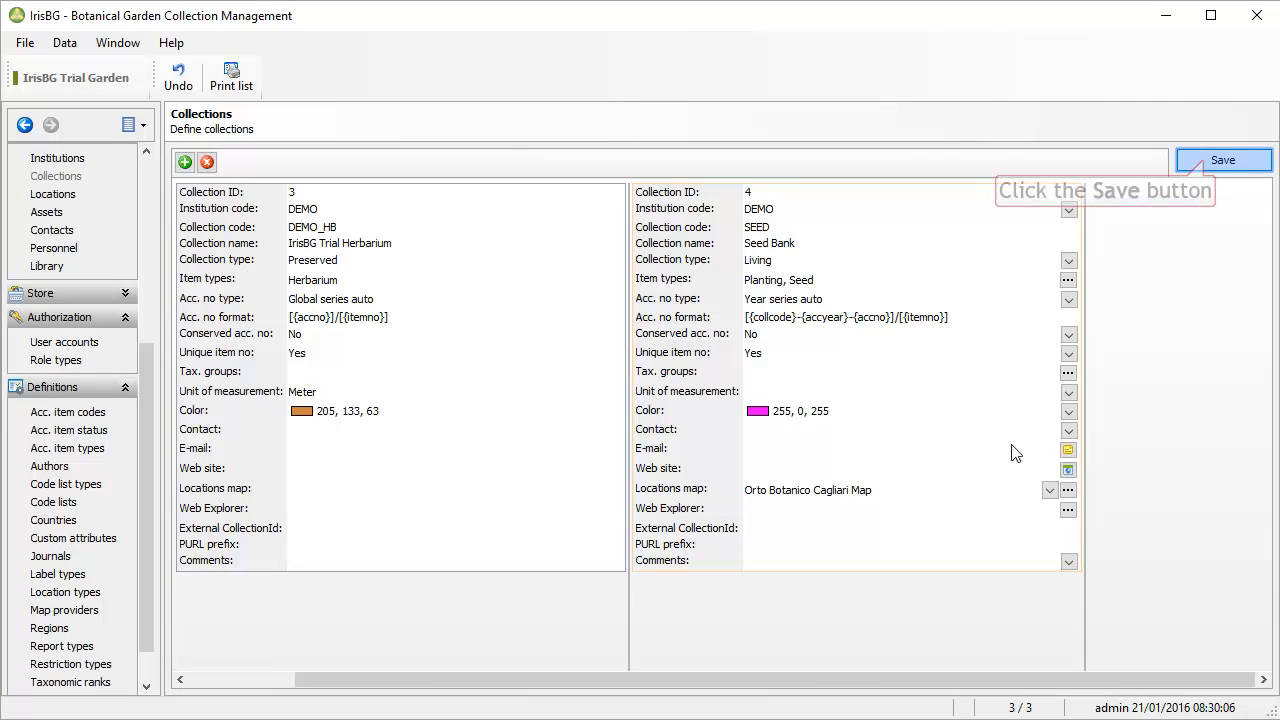
click(1204, 159)
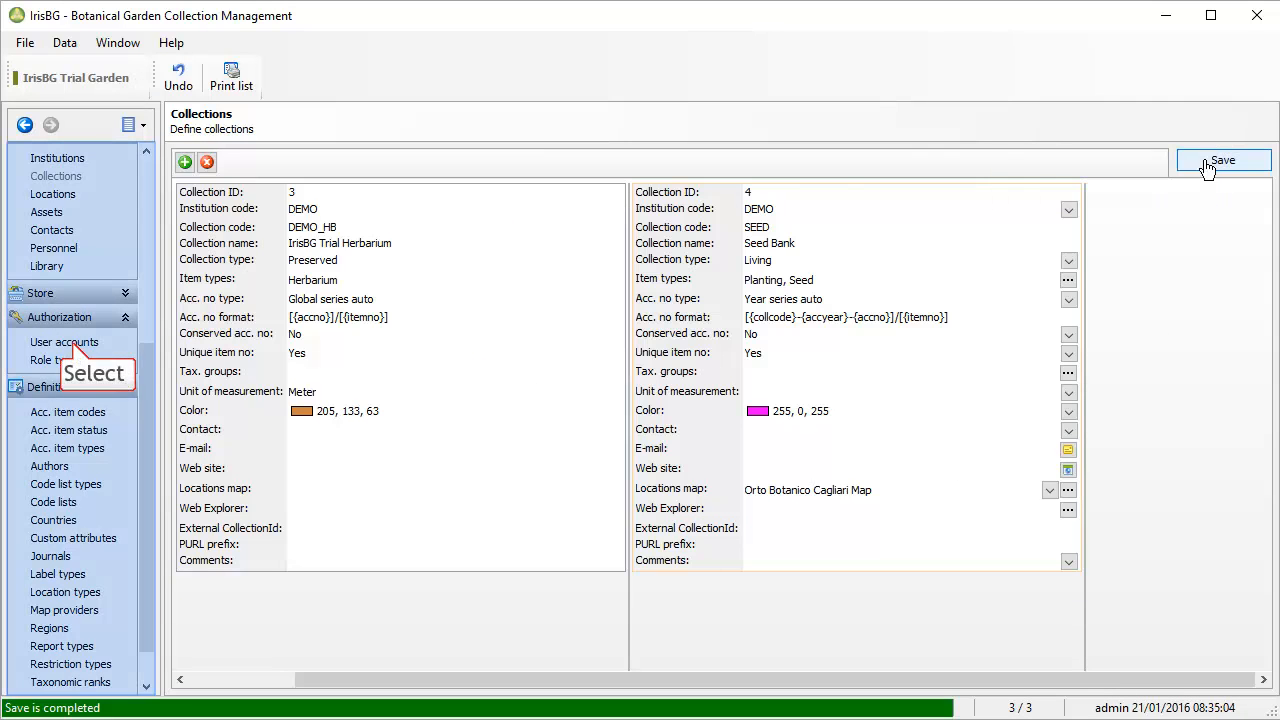
In the user accounts, give the Administrator account the Administrator role for the Seed Bank collection and save
click(76, 343)
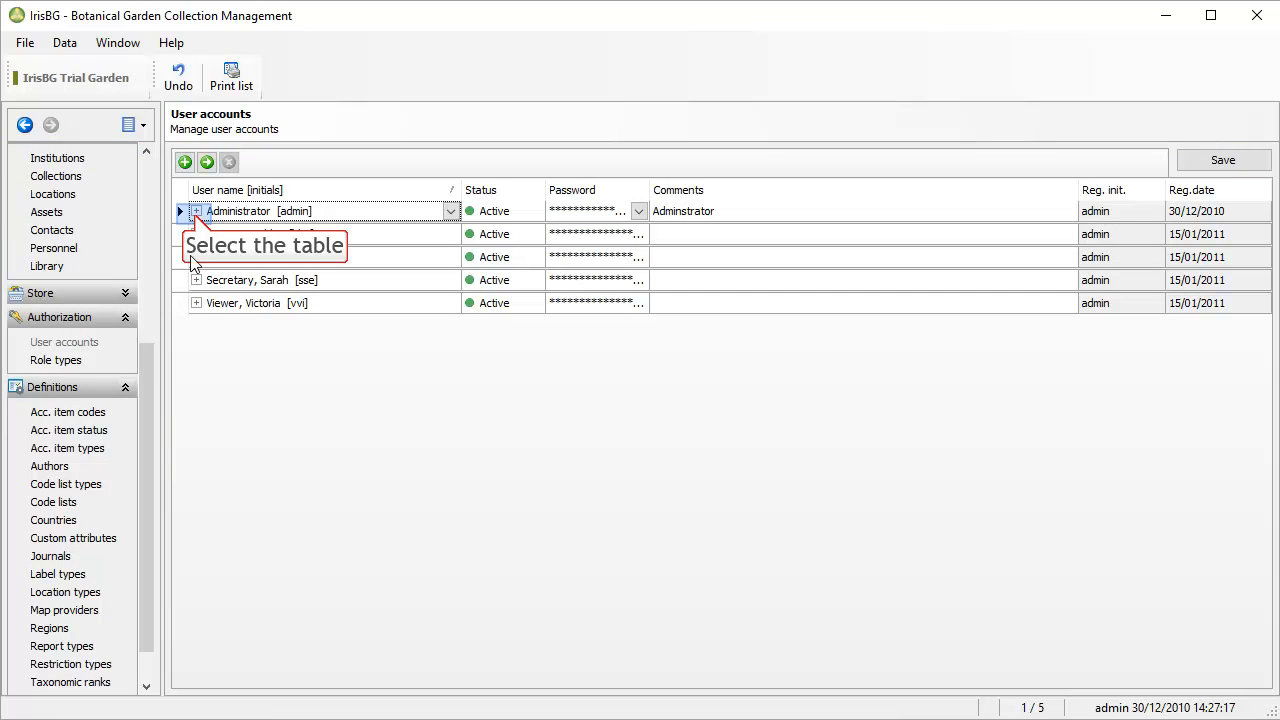
click(196, 211)
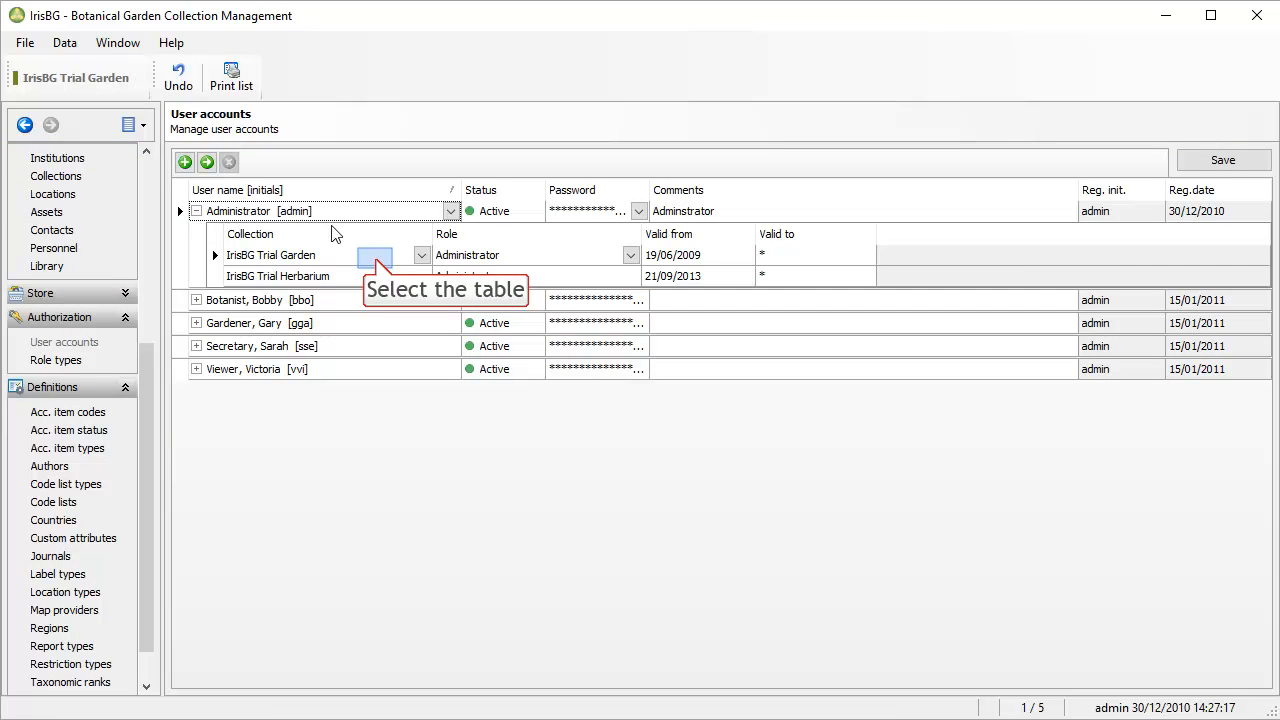
click(376, 258)
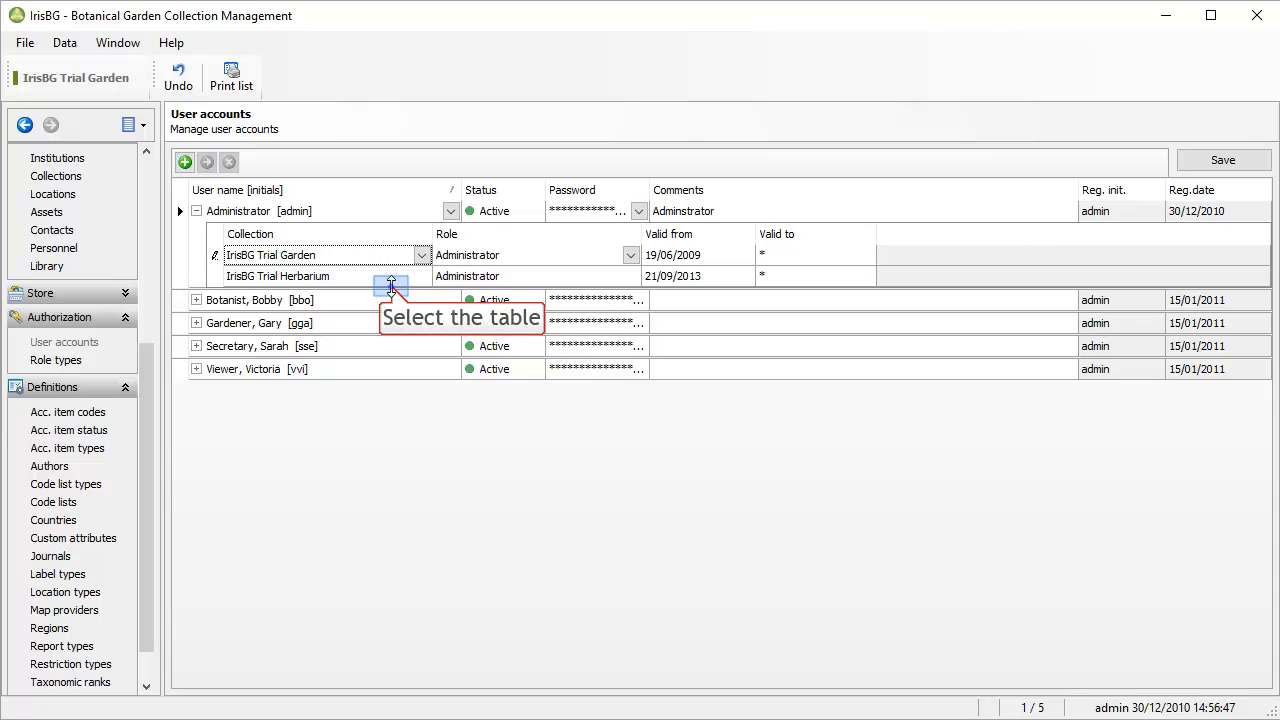
click(386, 278)
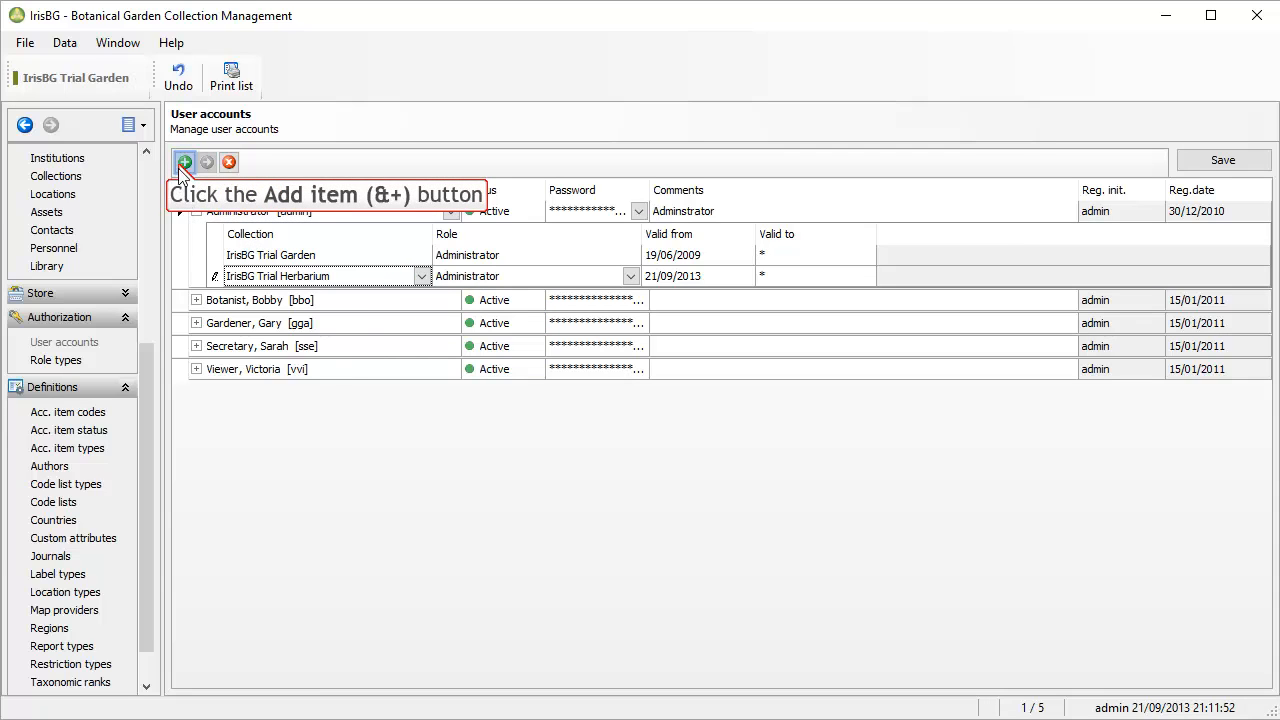
click(184, 162)
click(421, 297)
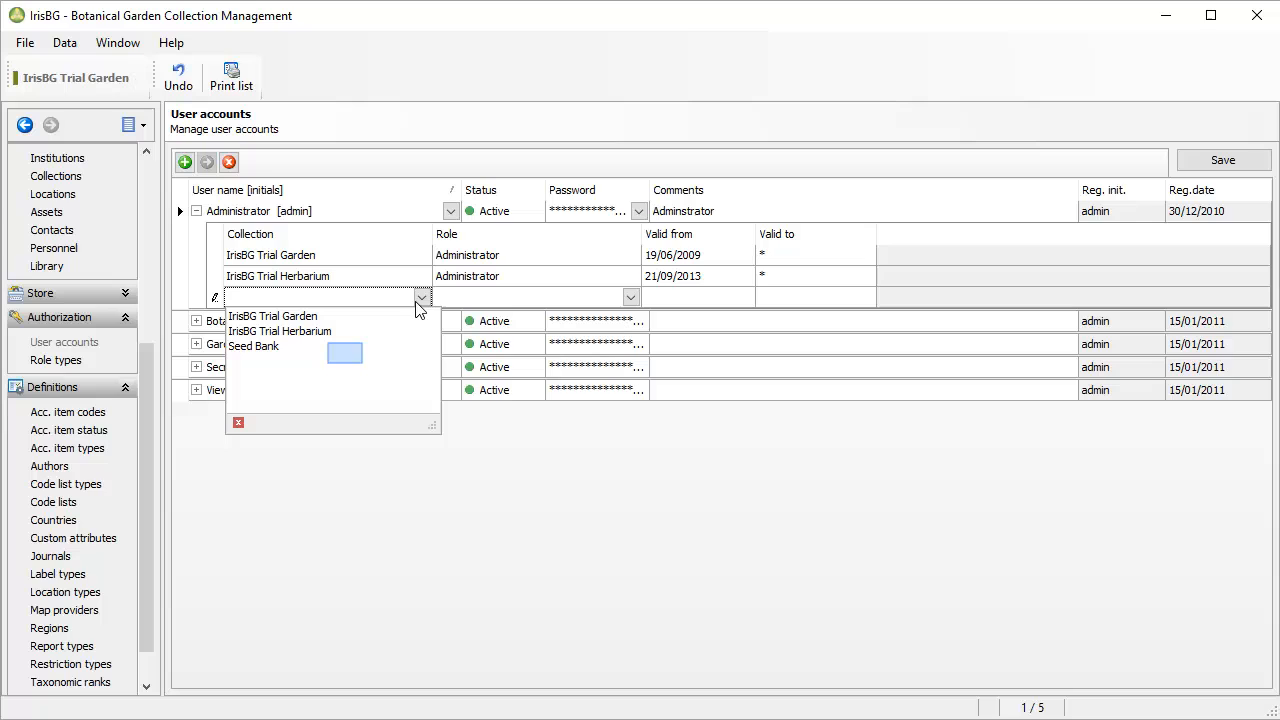
click(367, 346)
click(514, 298)
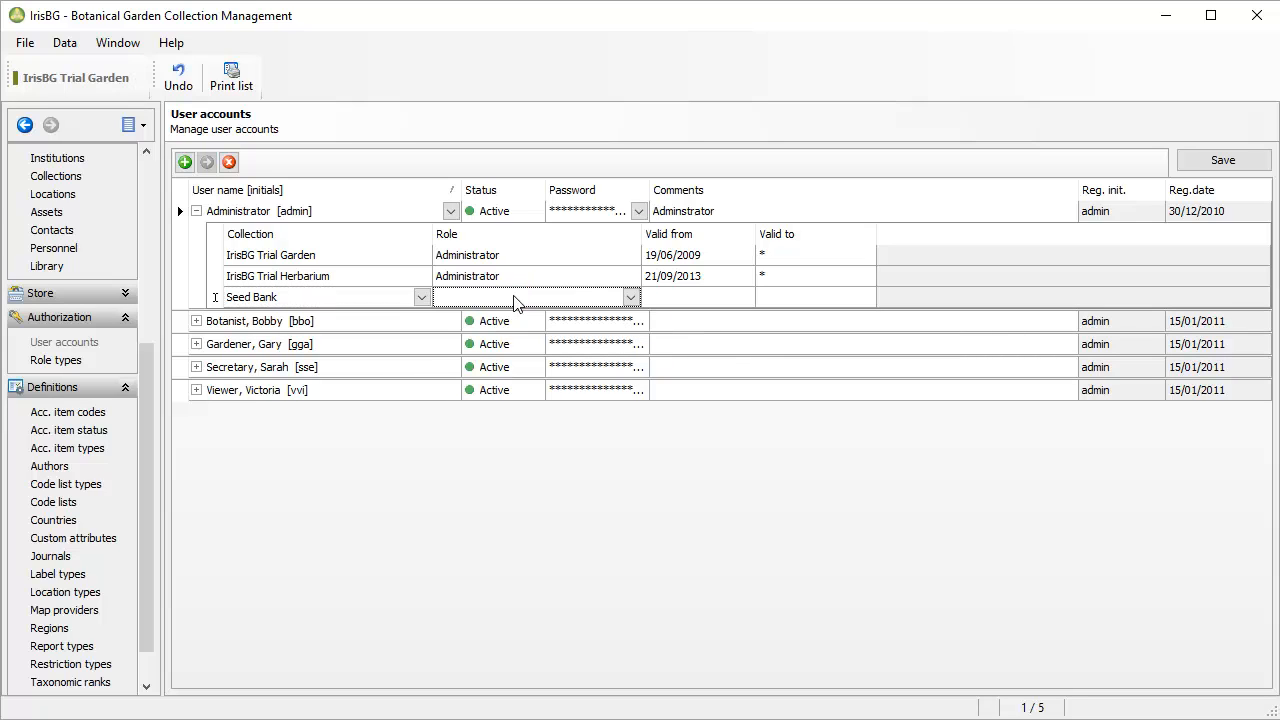
text(Administrator)
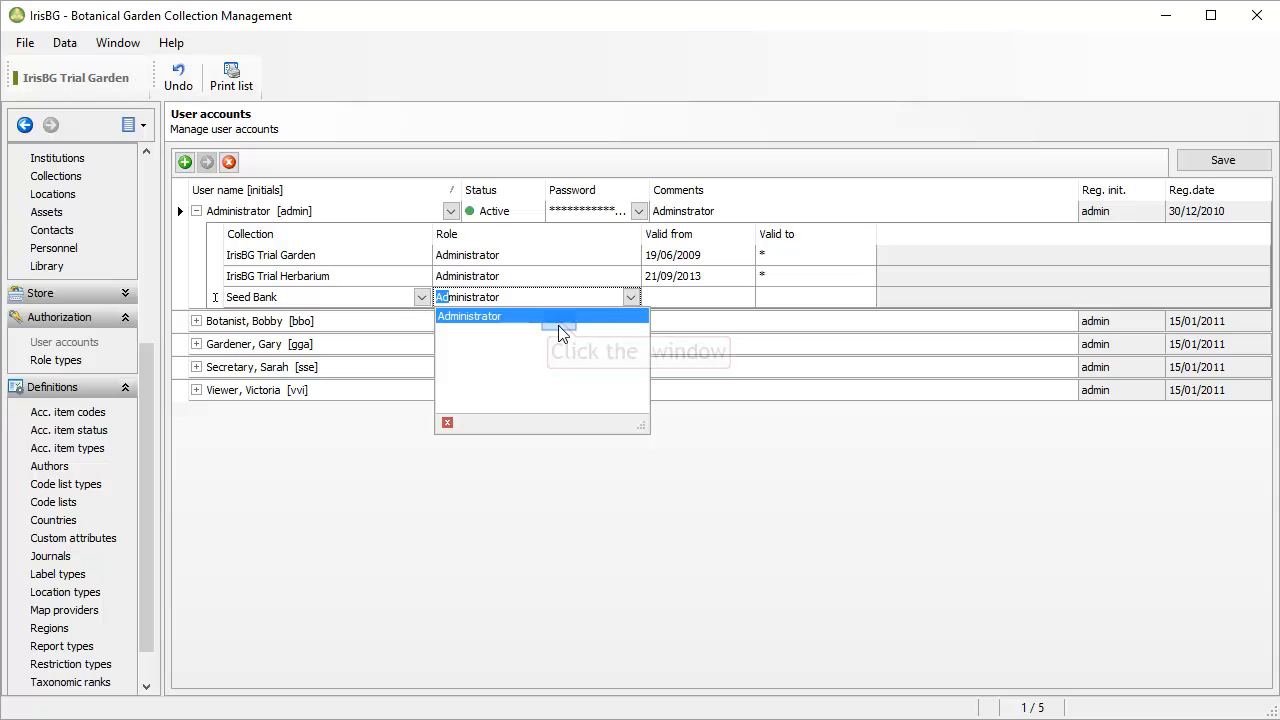
click(560, 318)
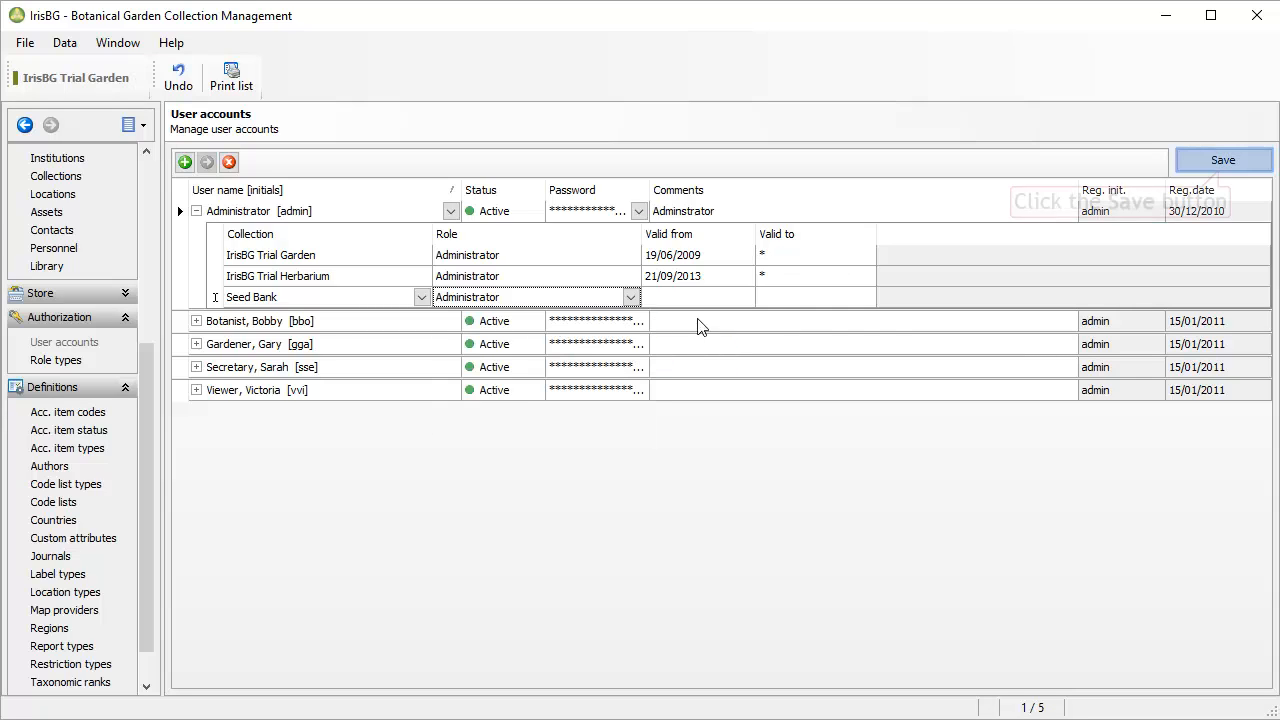
click(1222, 168)
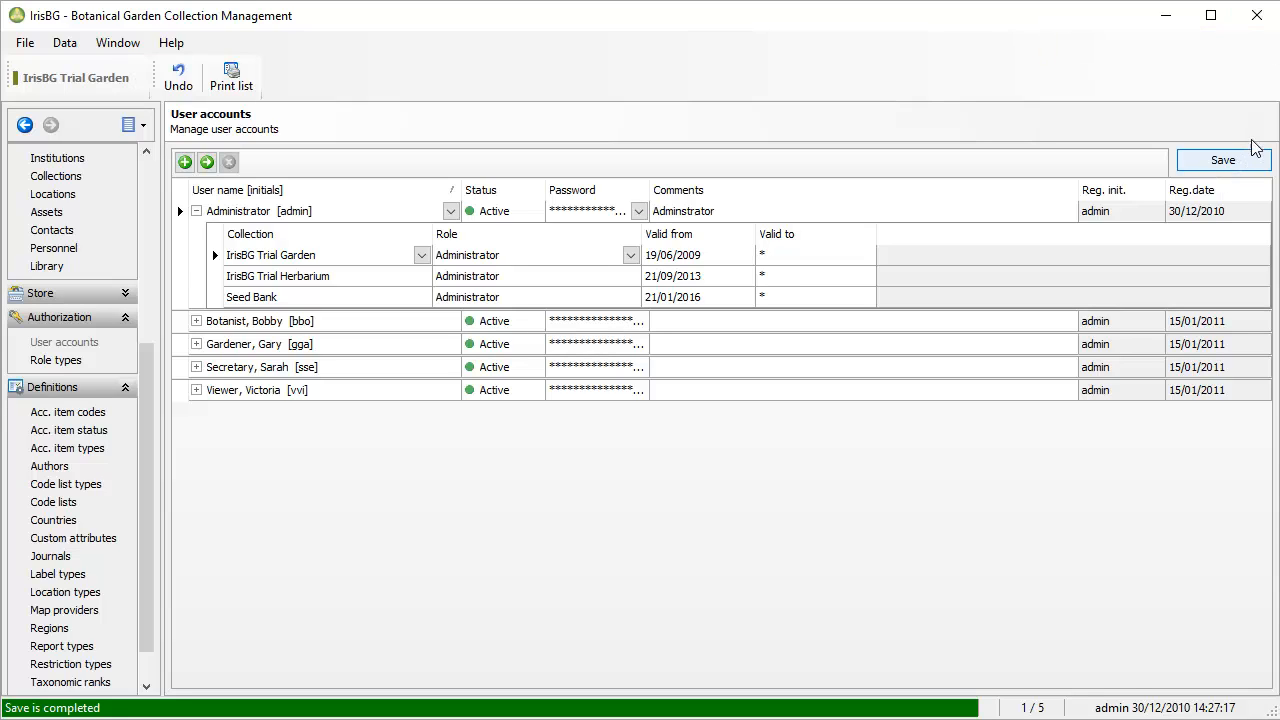
Close IrisBG, restart it and log on as admin with the account password
click(1265, 16)
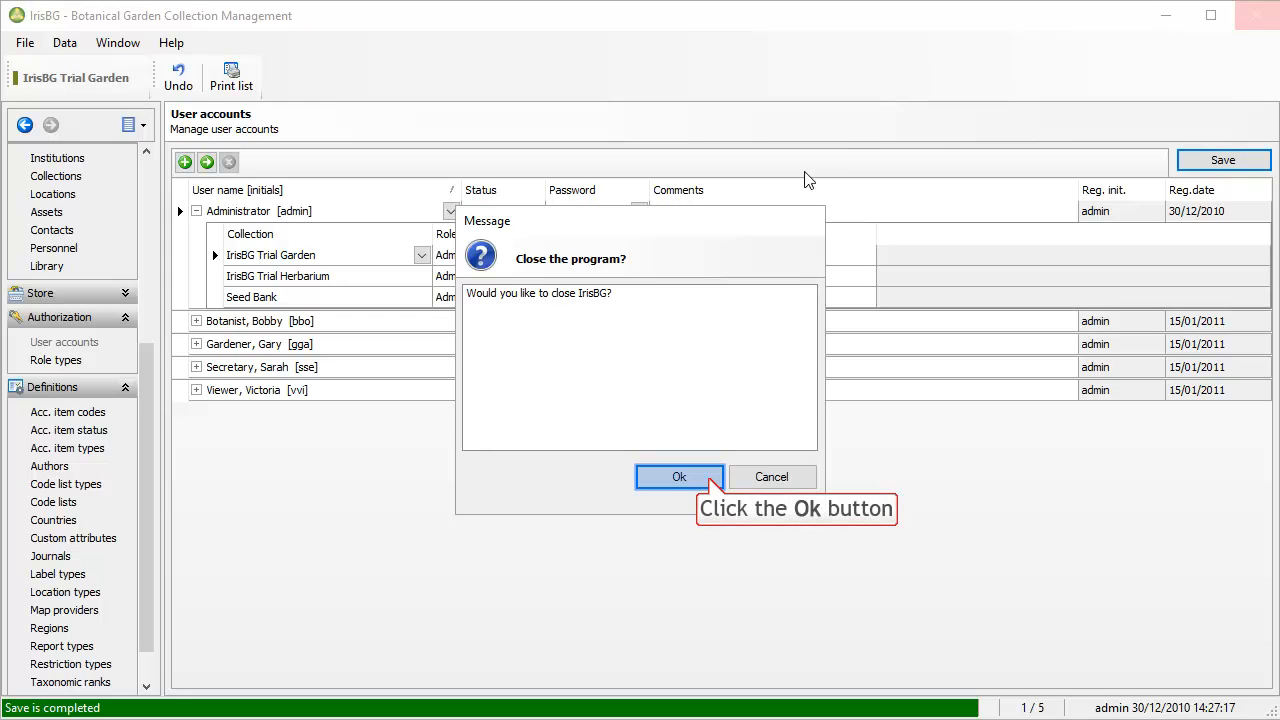
click(709, 478)
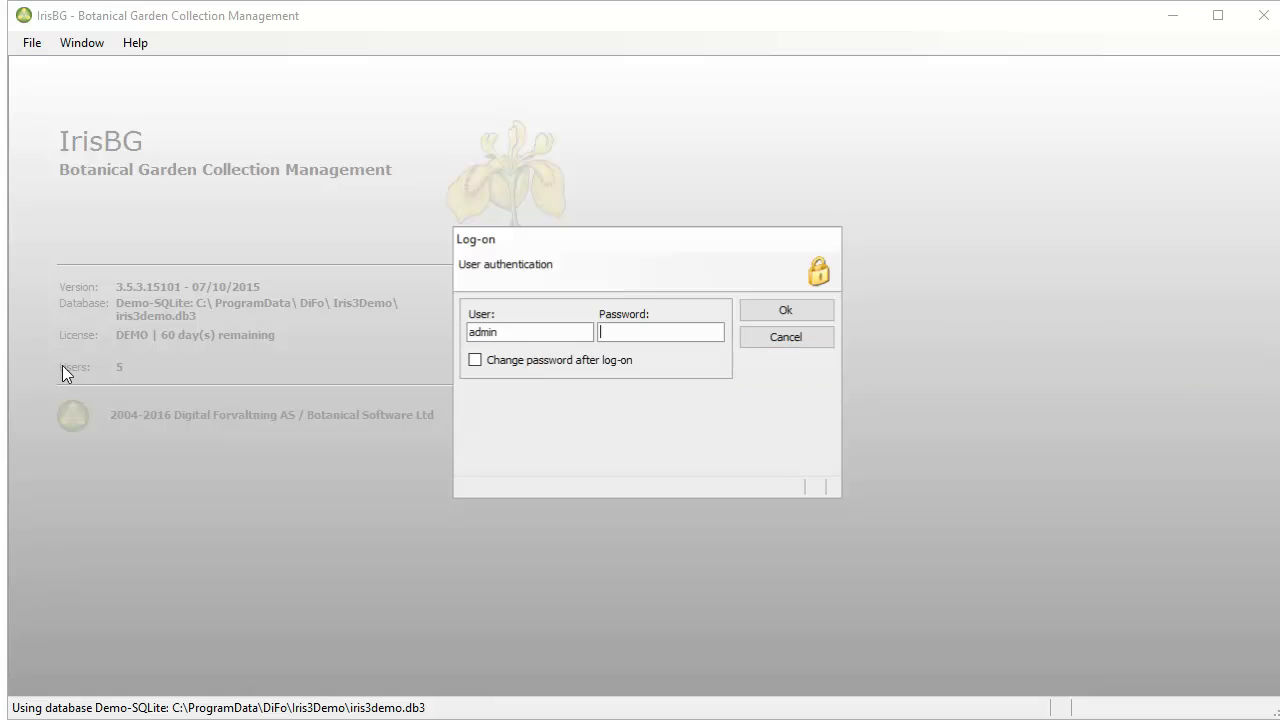
text(********)
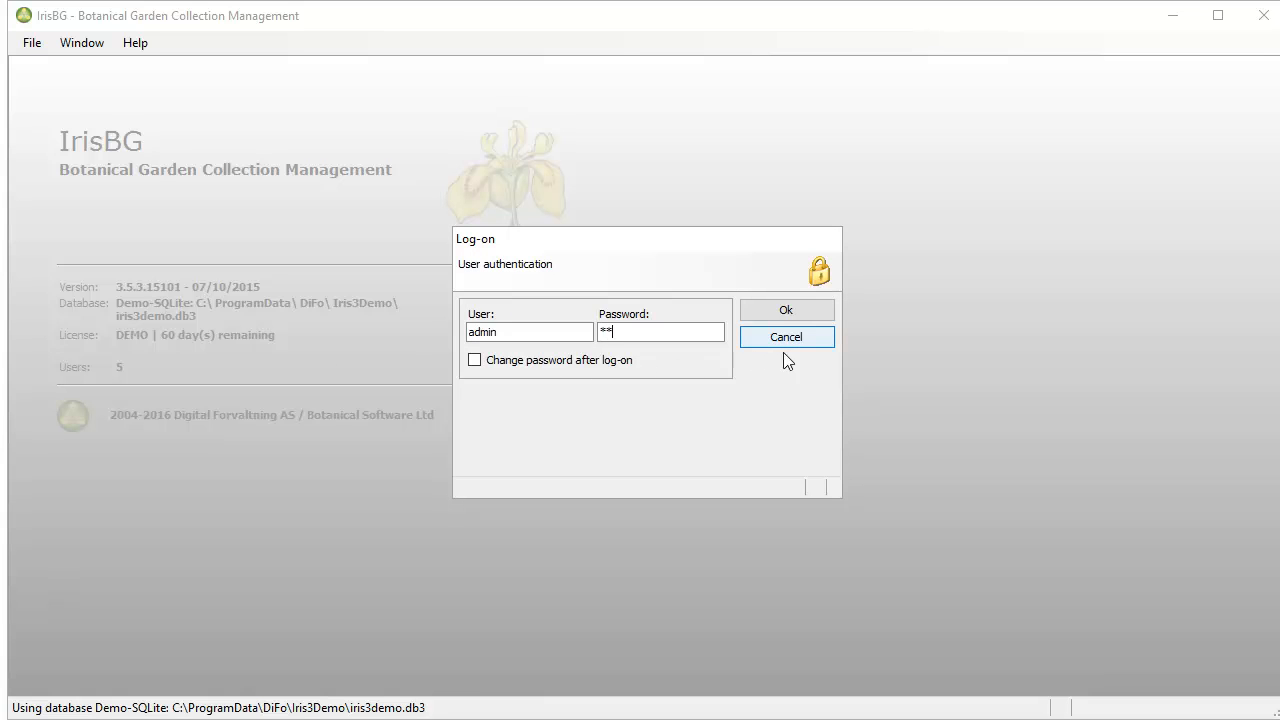
key(Return)
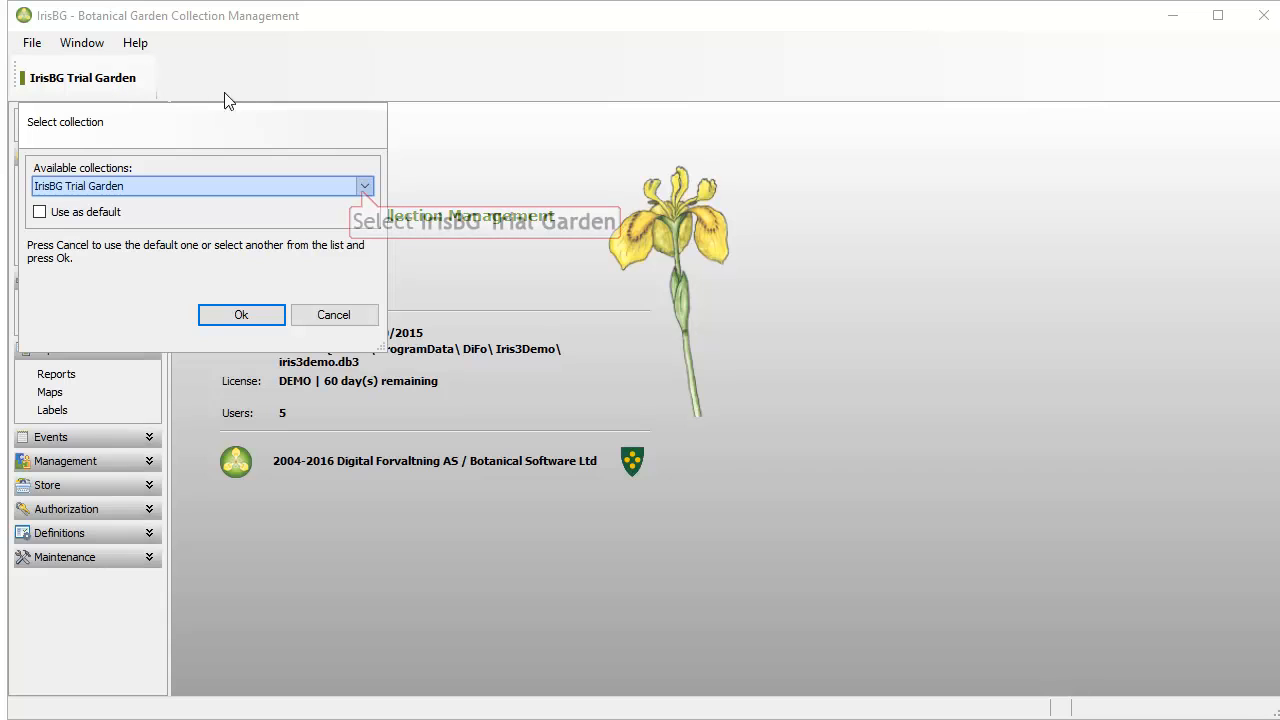
Choose Seed Bank as the collection to work in for this session
click(364, 186)
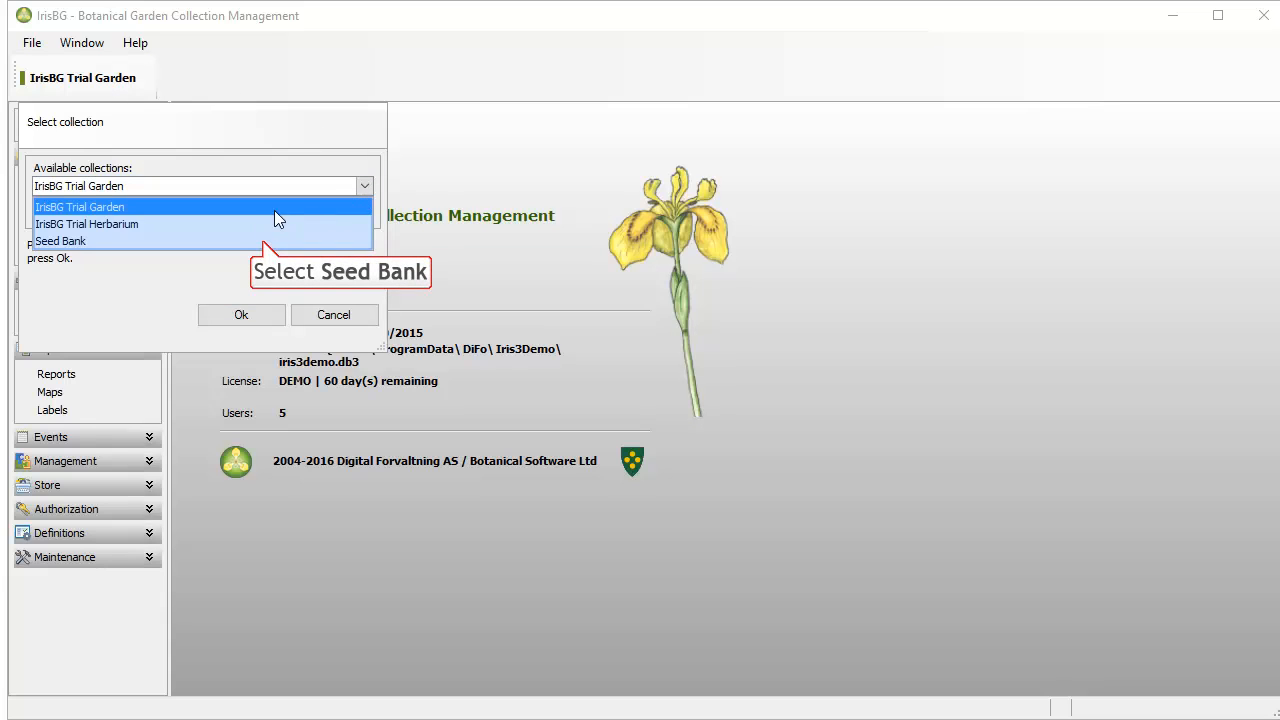
click(262, 241)
click(250, 314)
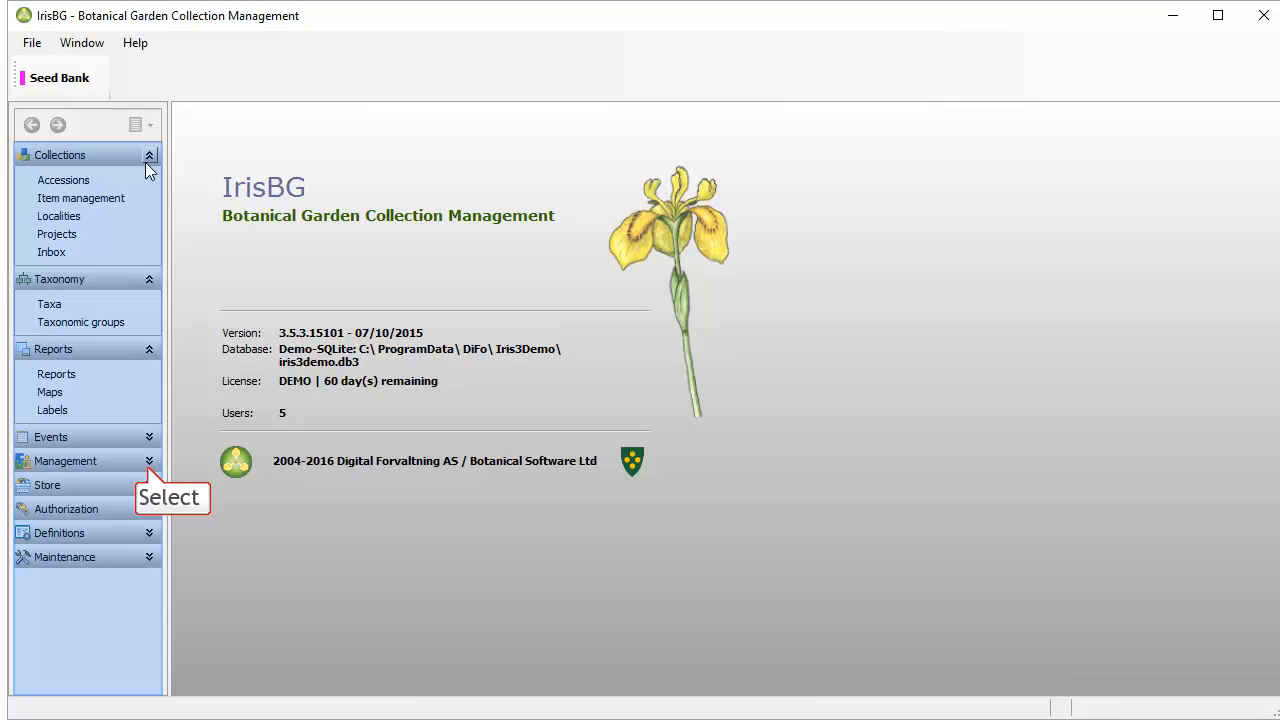
Open the management of collection locations and add a main location with code S and name Seed Bank
click(149, 461)
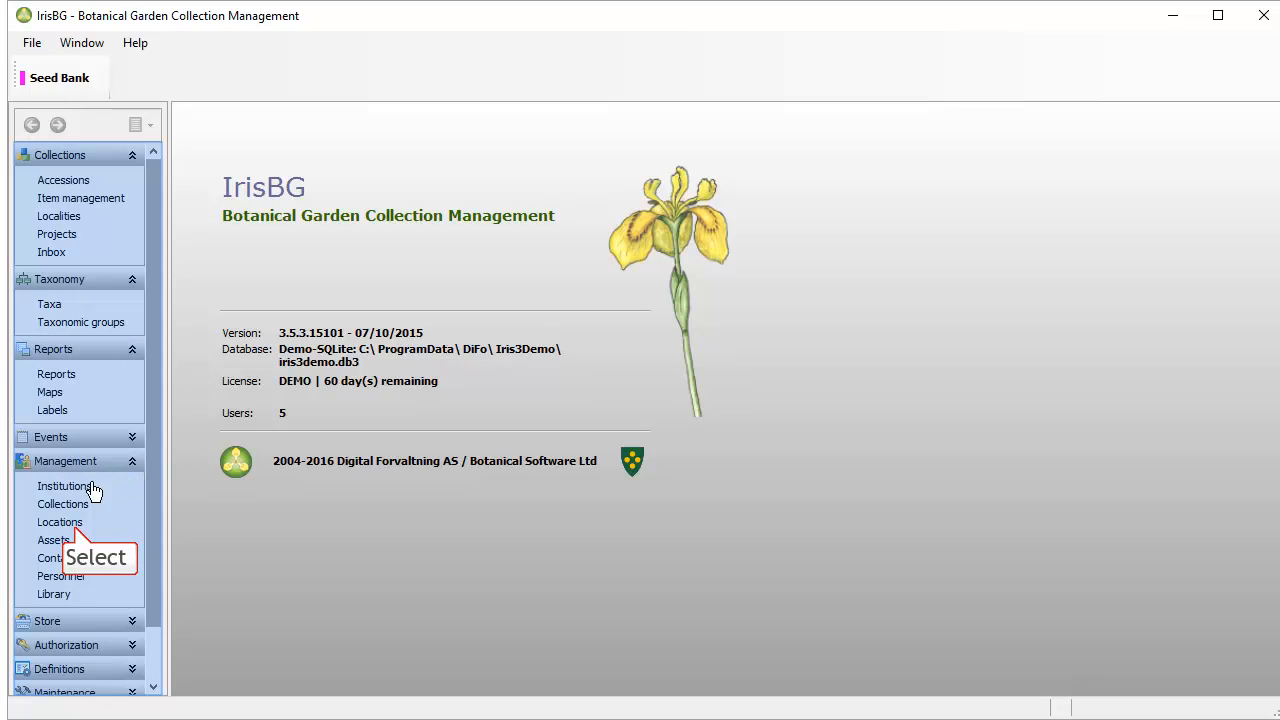
click(76, 526)
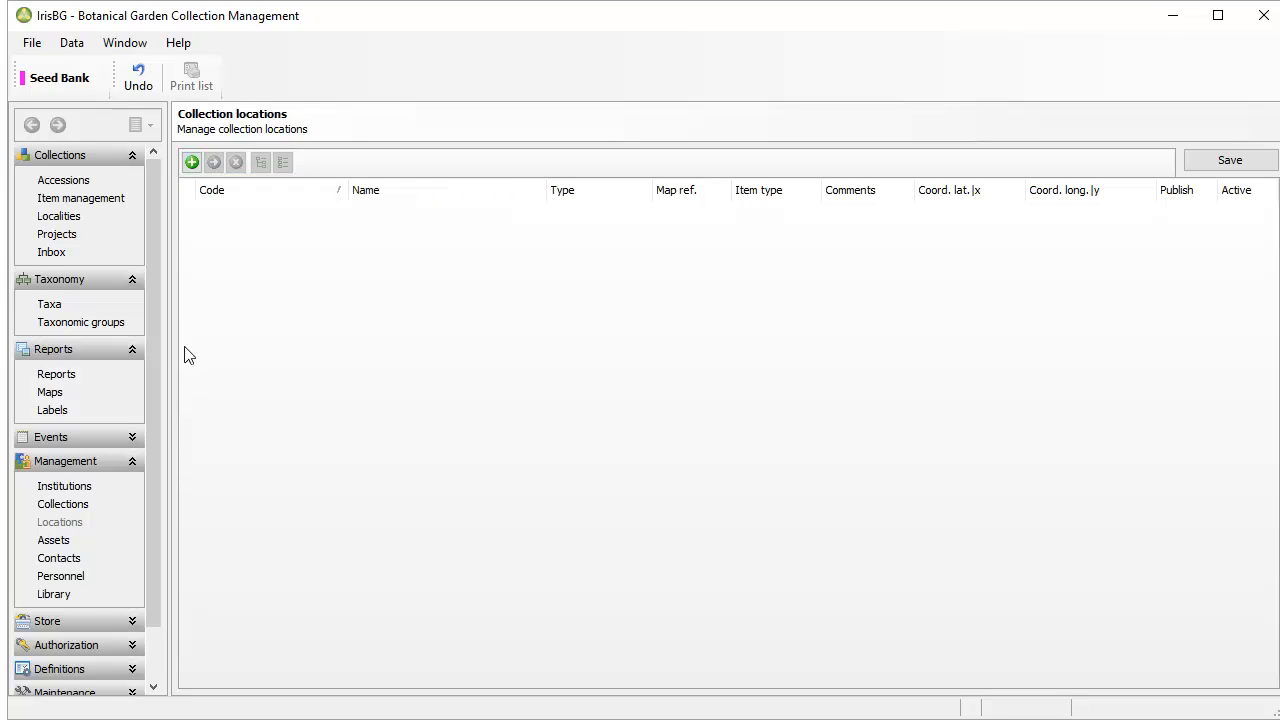
click(191, 162)
click(251, 209)
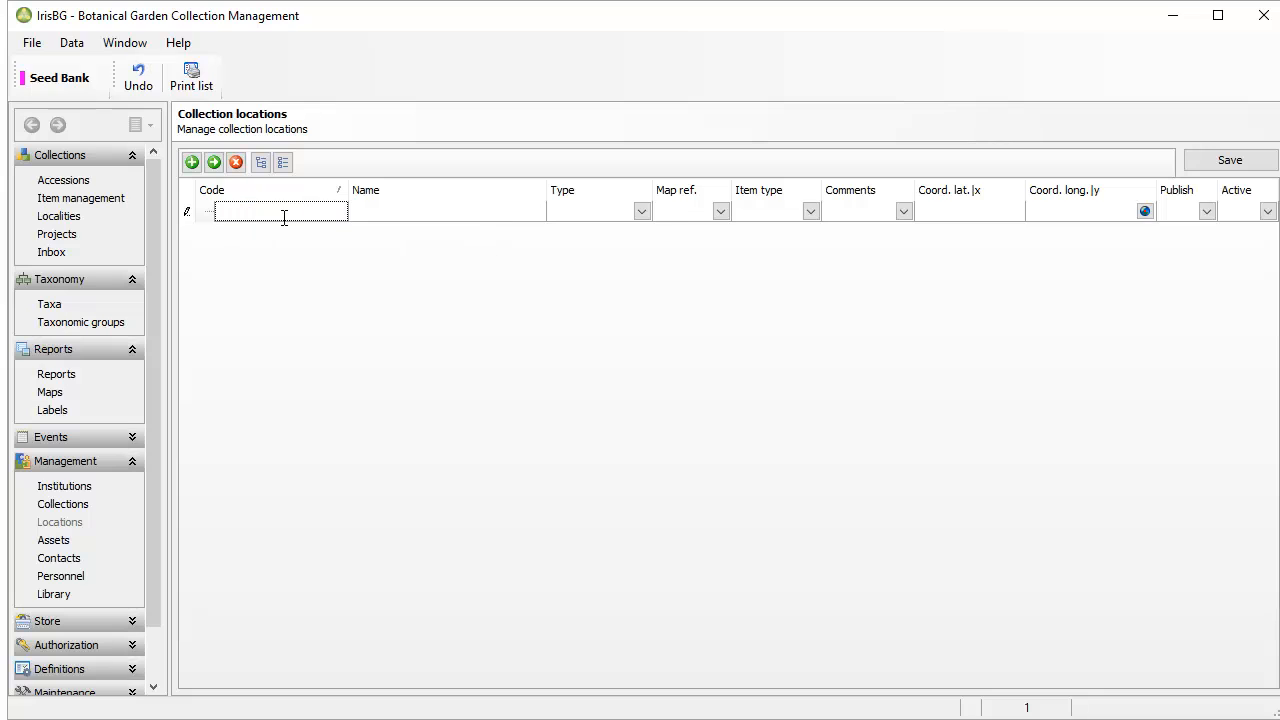
text(S)
click(388, 222)
text(Seed )
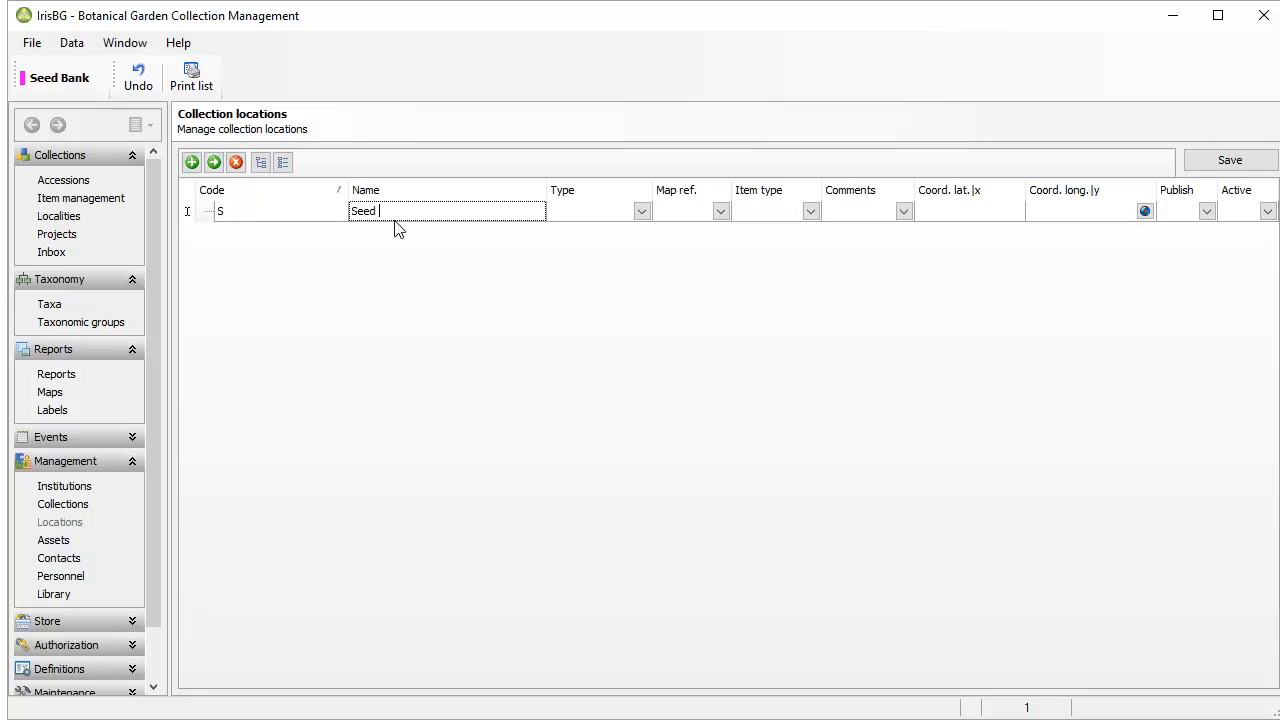
text(Bank)
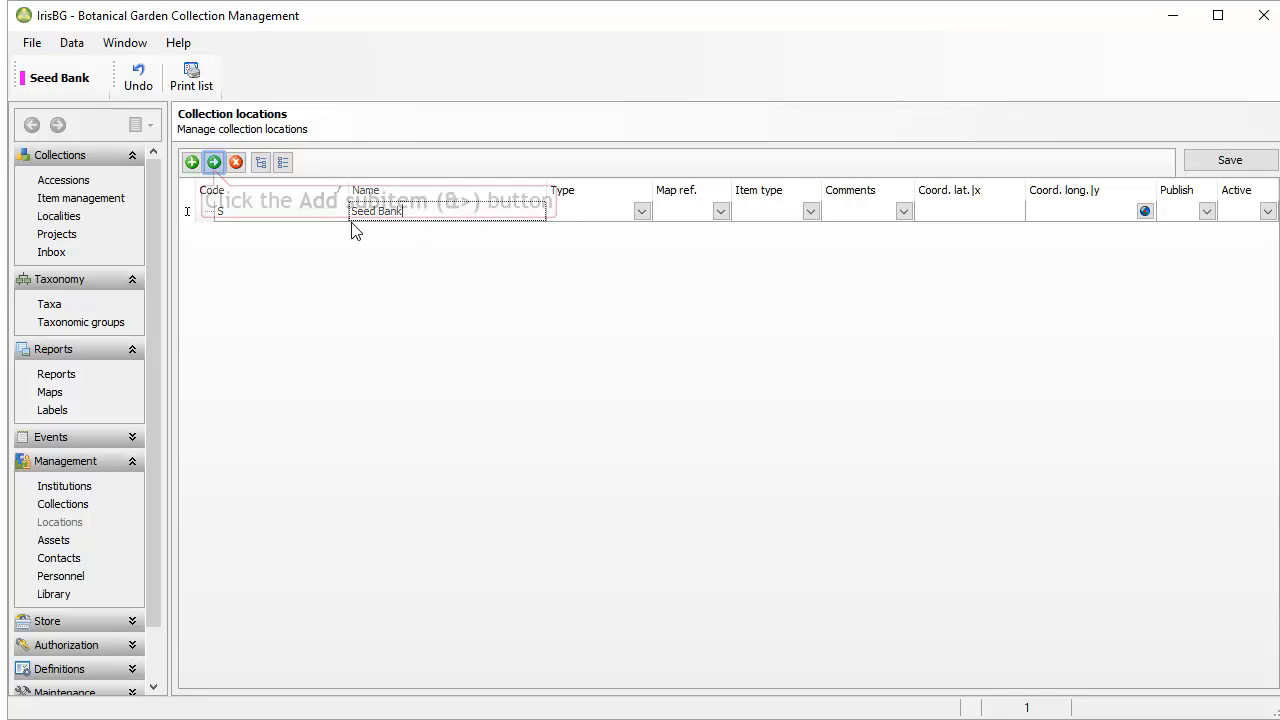
Add a sublocation under Seed Bank with code S1 and name Storage 1
click(213, 162)
click(264, 231)
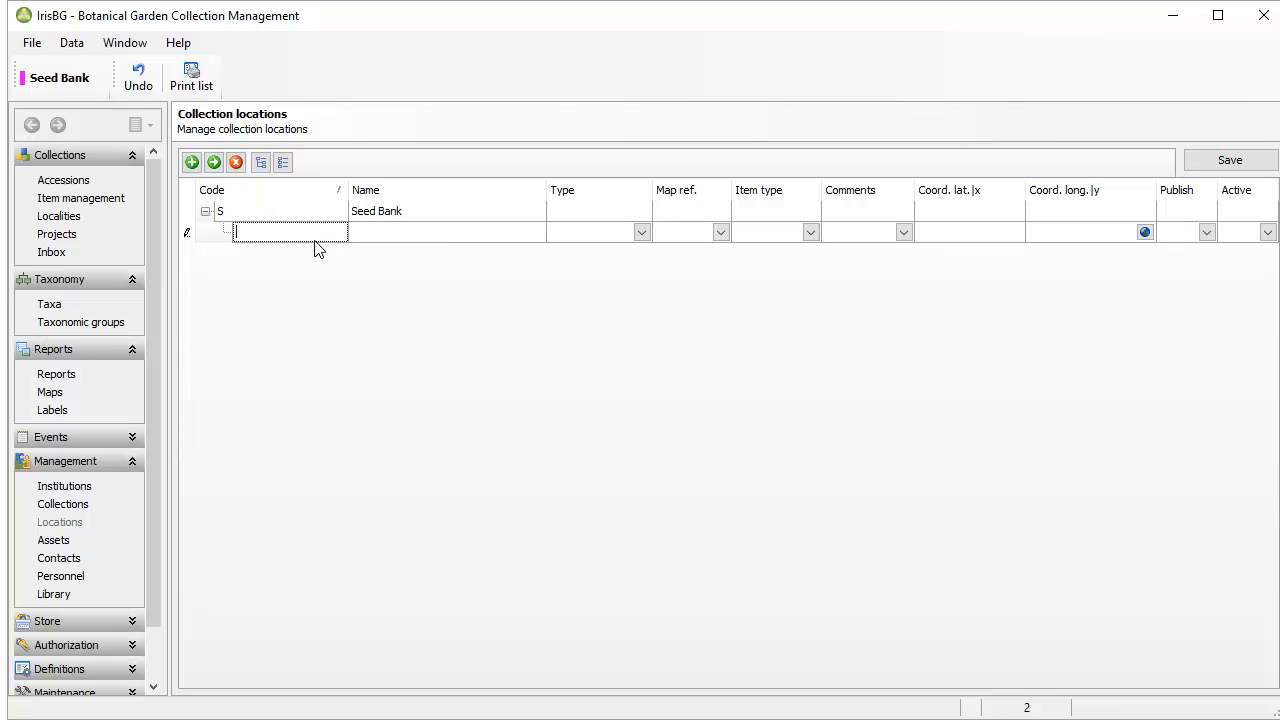
text(S1)
click(416, 240)
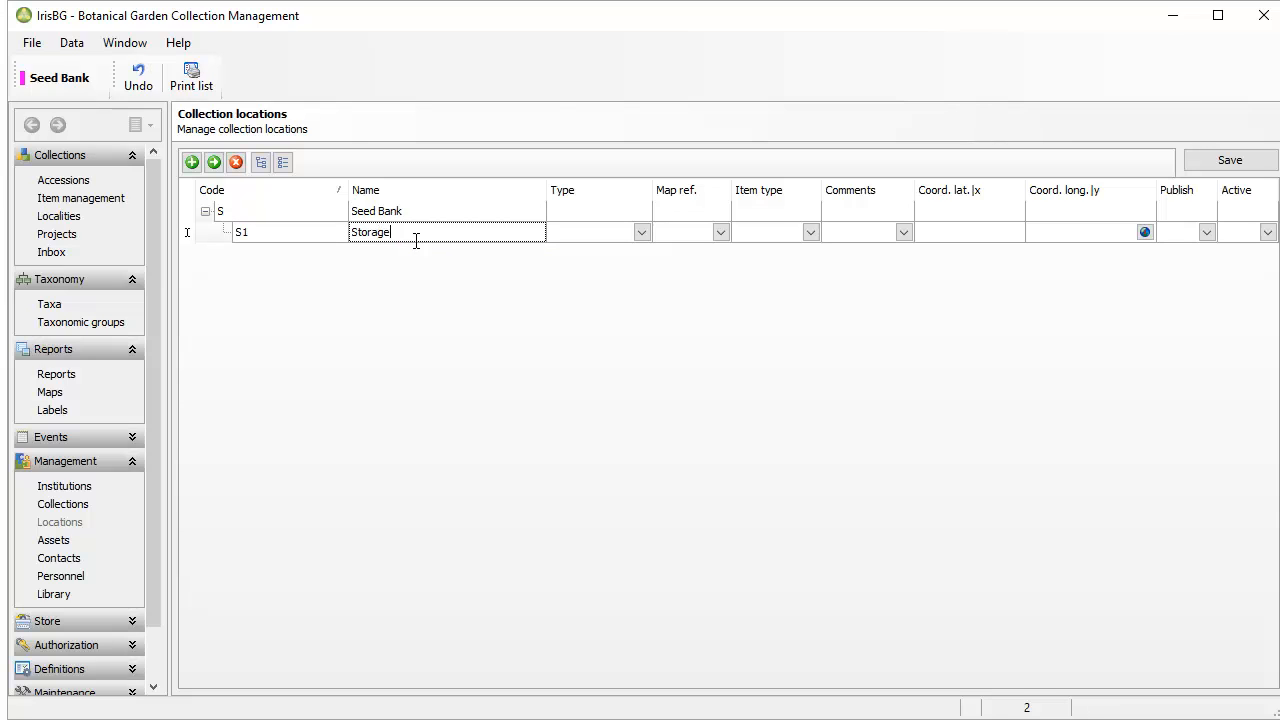
text(Storage 1)
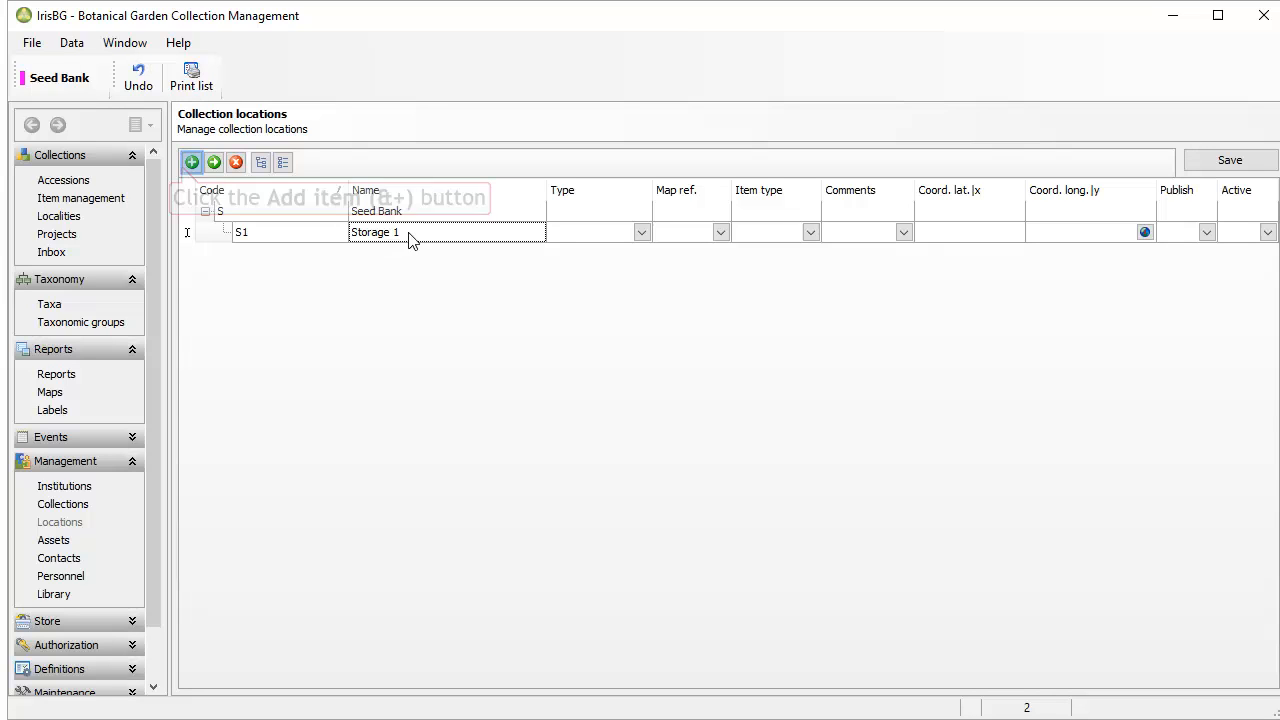
Add another sublocation on the same level with code S2 and name Storage 2
click(191, 162)
click(268, 231)
text(2)
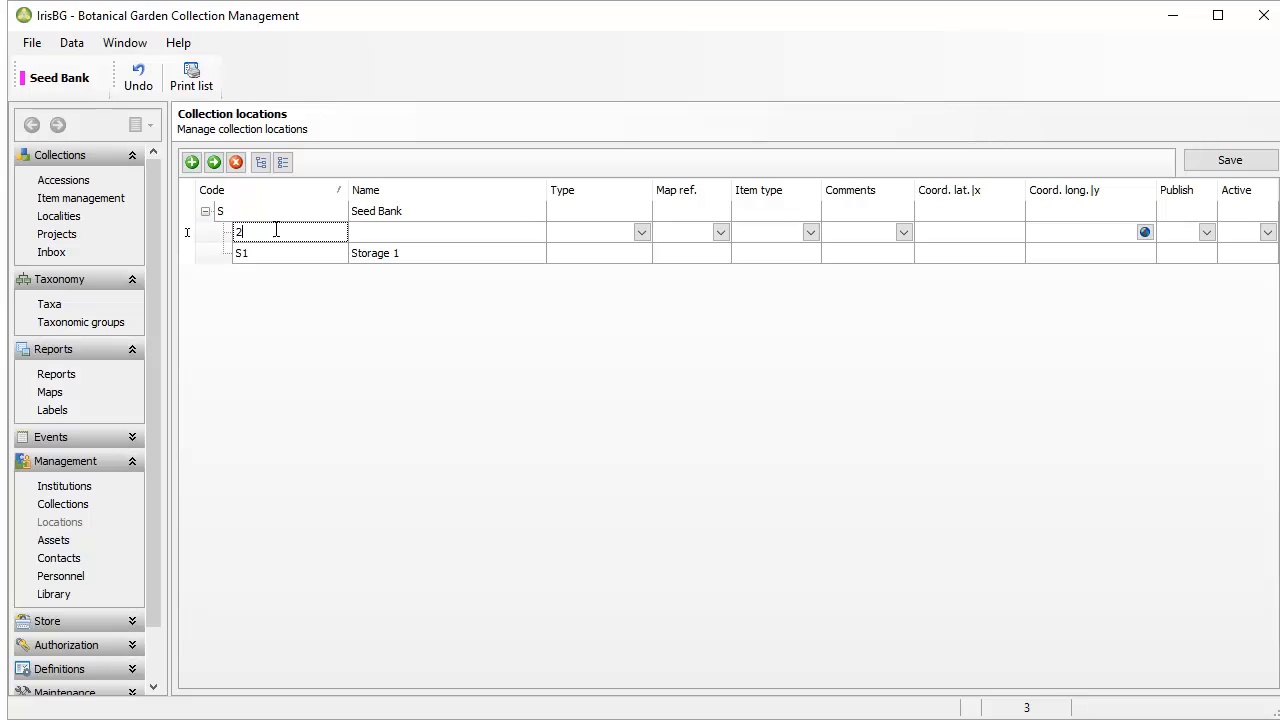
text(2)
click(384, 231)
text(S)
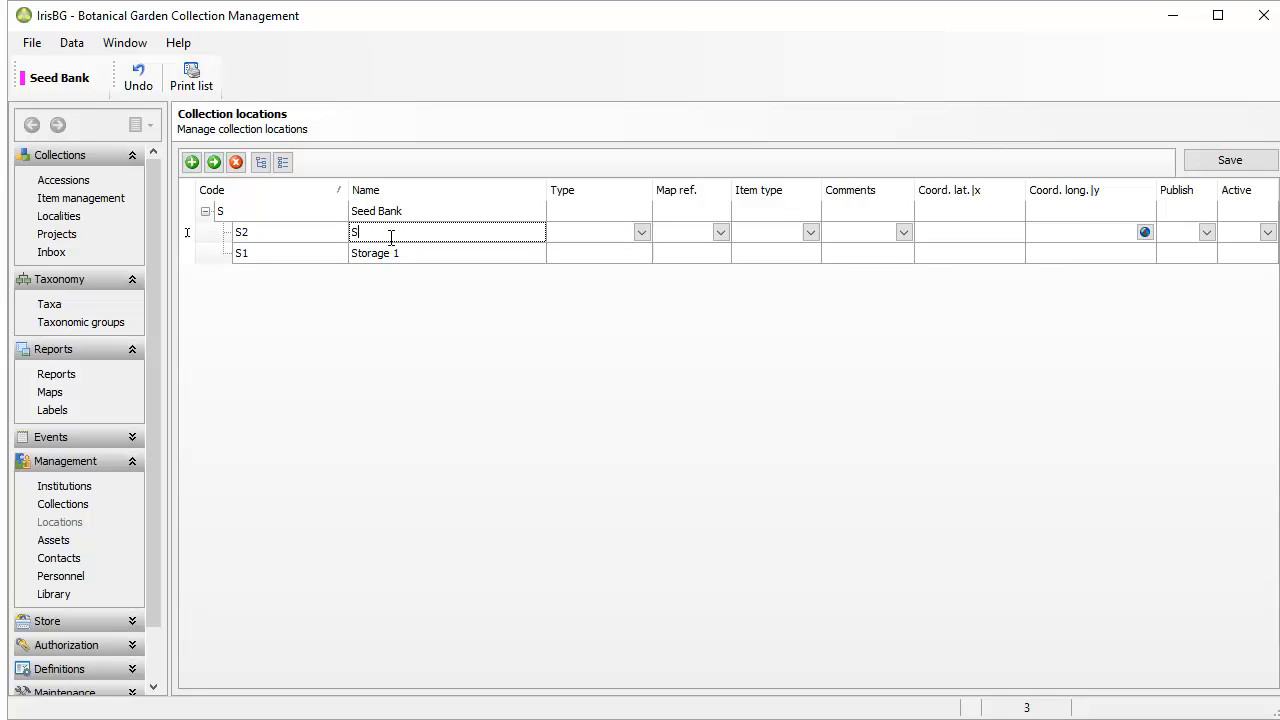
text(torage 2)
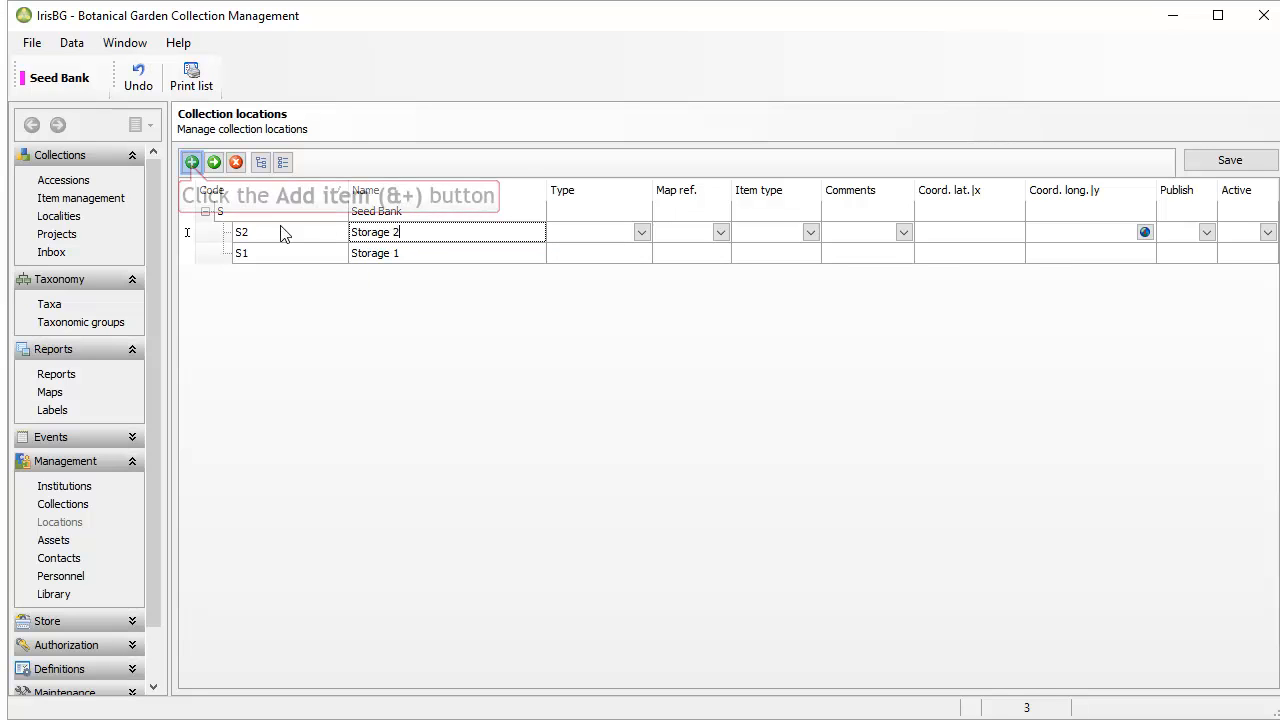
Add a third sublocation with code S3 and name Storage 3, then save the collection locations
click(191, 162)
click(303, 232)
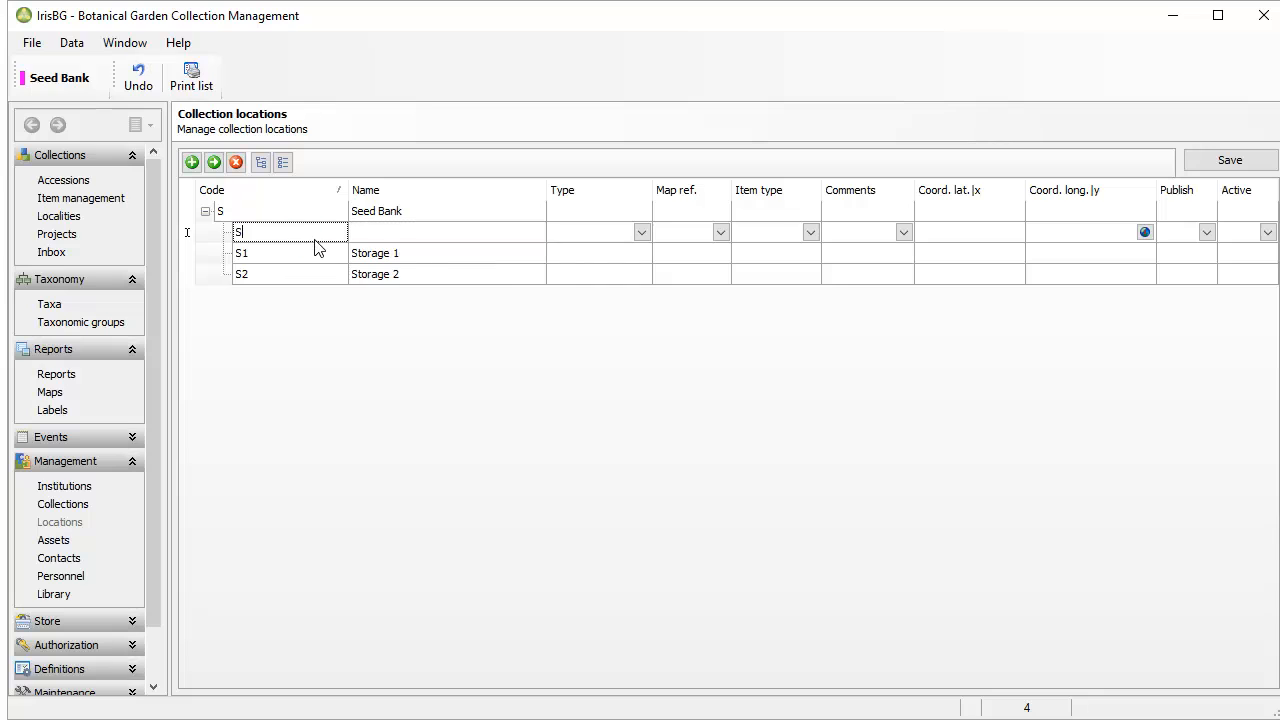
text(3)
click(384, 232)
text(Storage )
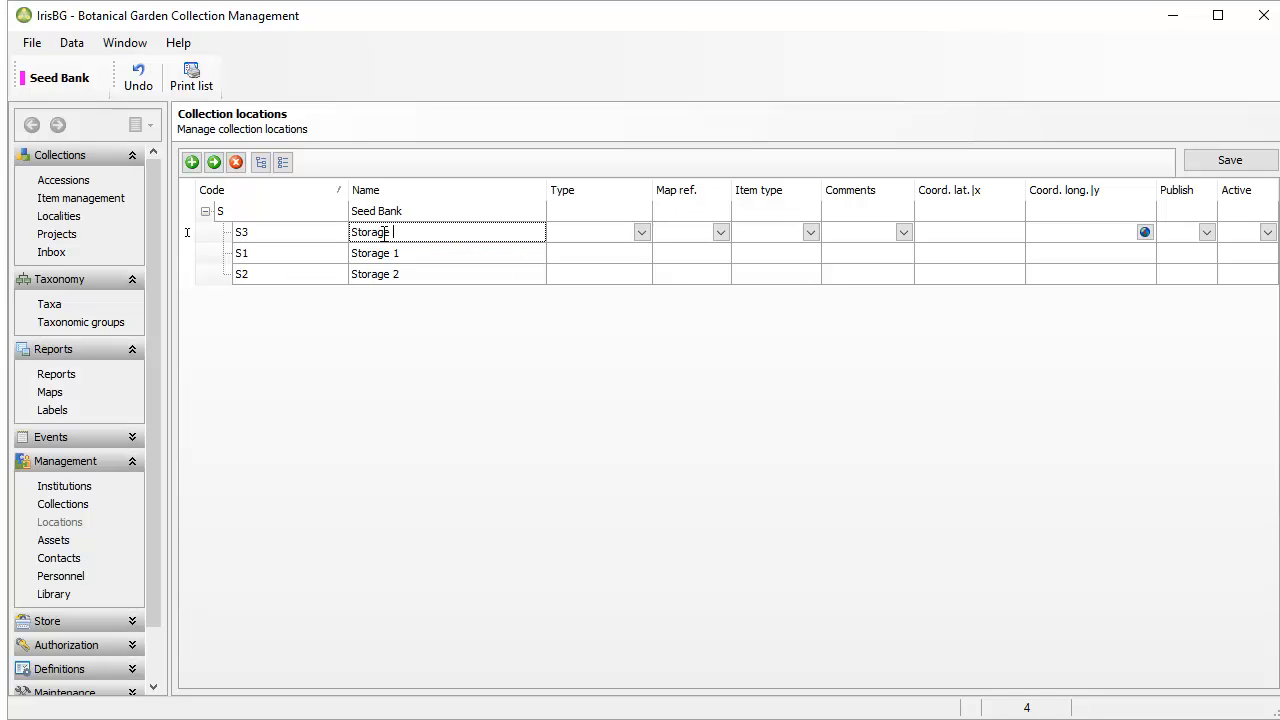
text(3)
click(263, 281)
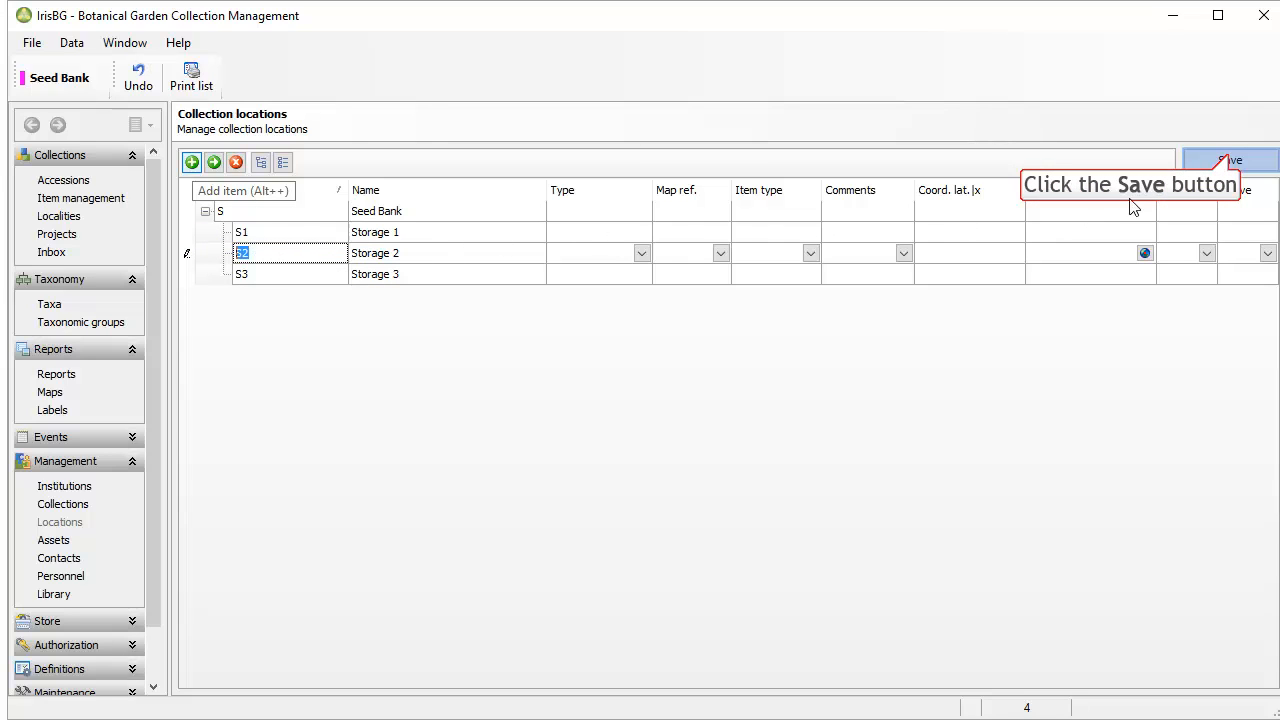
click(1230, 160)
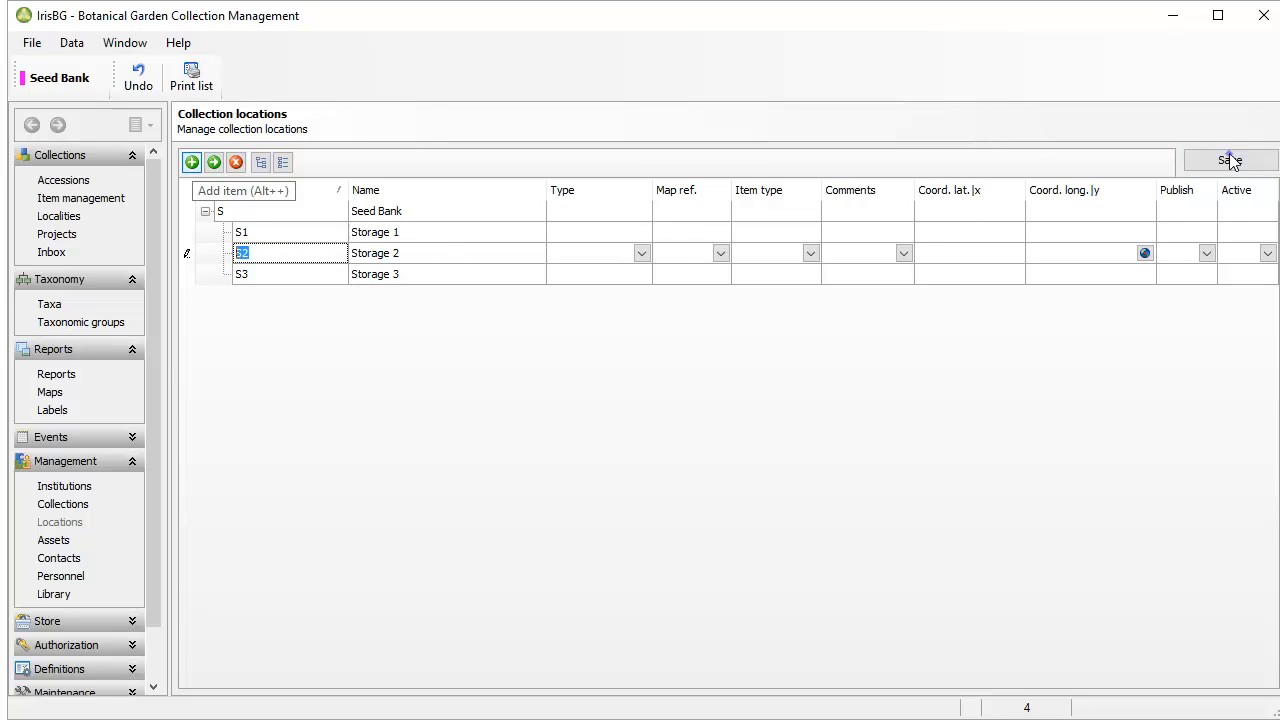
Add a location with code BG and name Botanic Garden, and move it out of Seed Bank to the main level
click(191, 163)
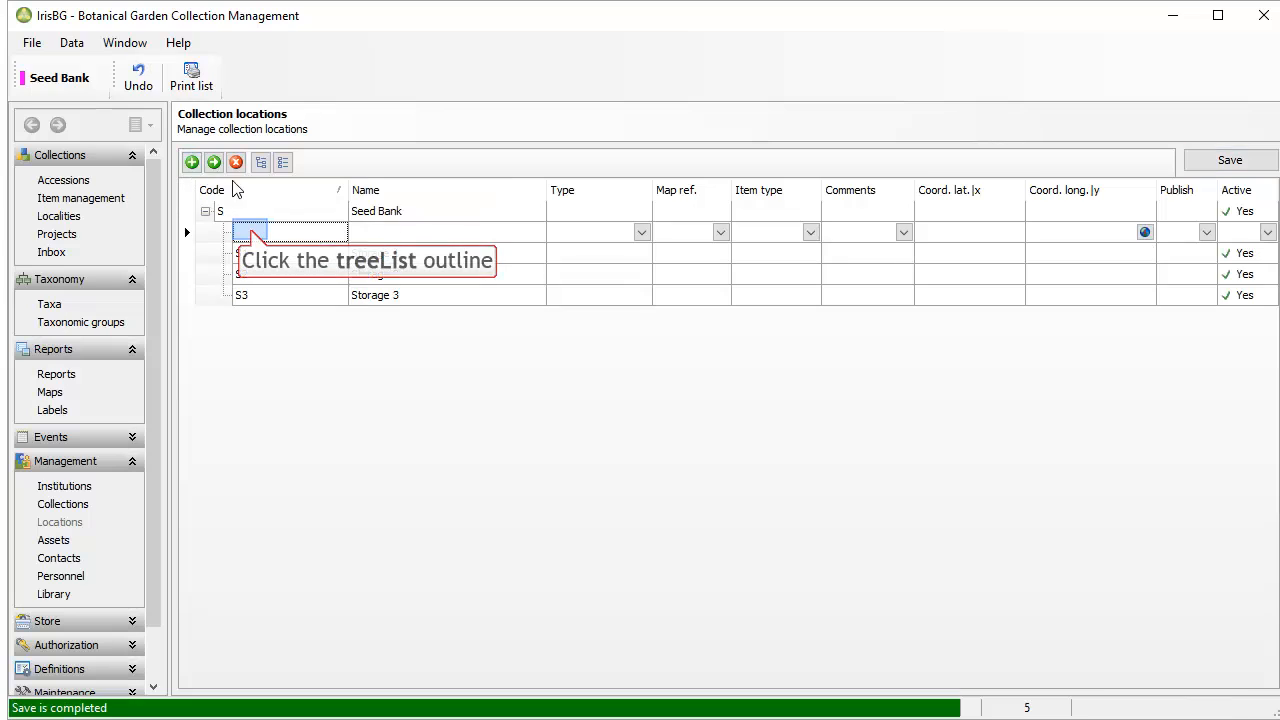
click(251, 232)
text(BG)
key(Tab)
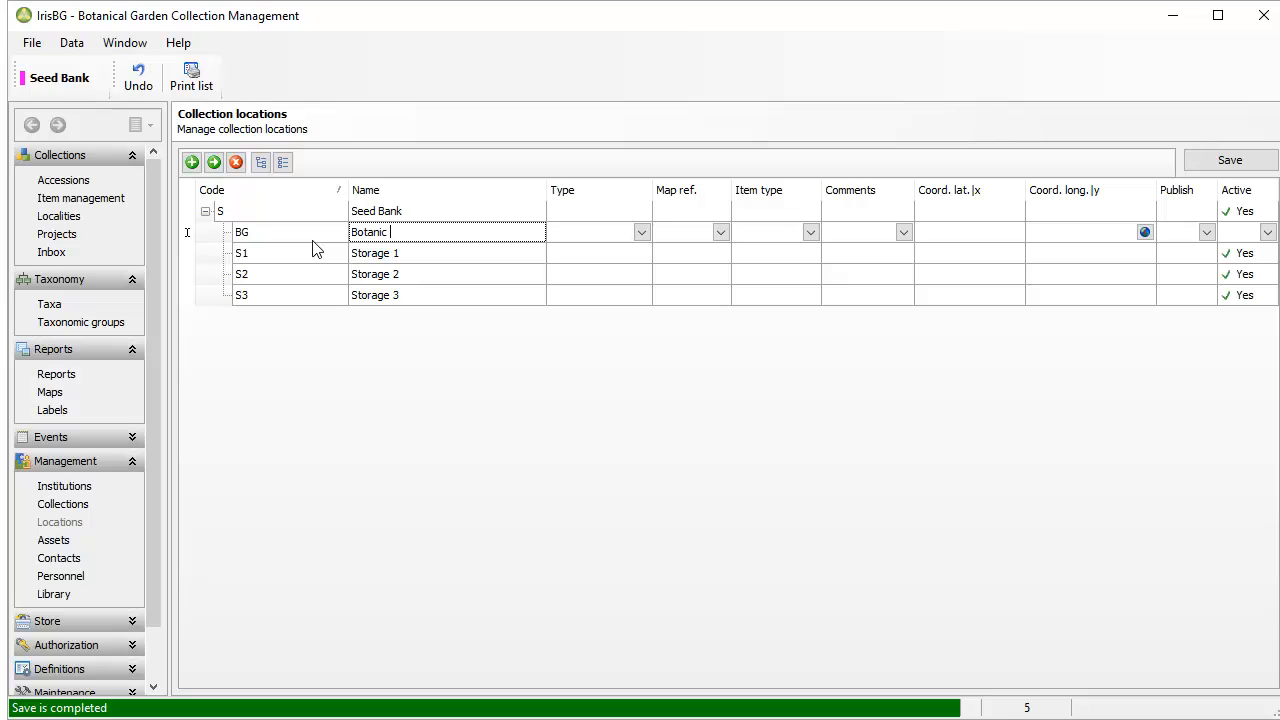
text(Botanic Garden)
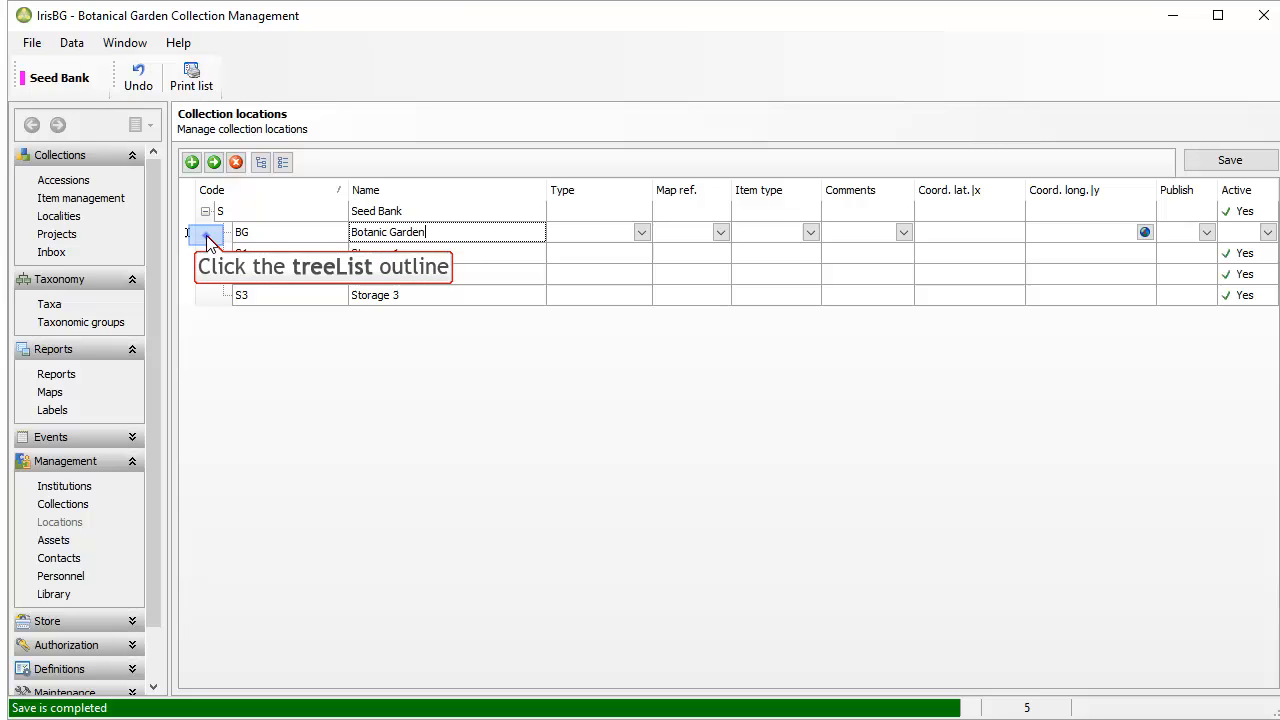
mouse_move(190, 243)
mouse_down()
mouse_move(186, 206)
mouse_move(190, 220)
mouse_up()
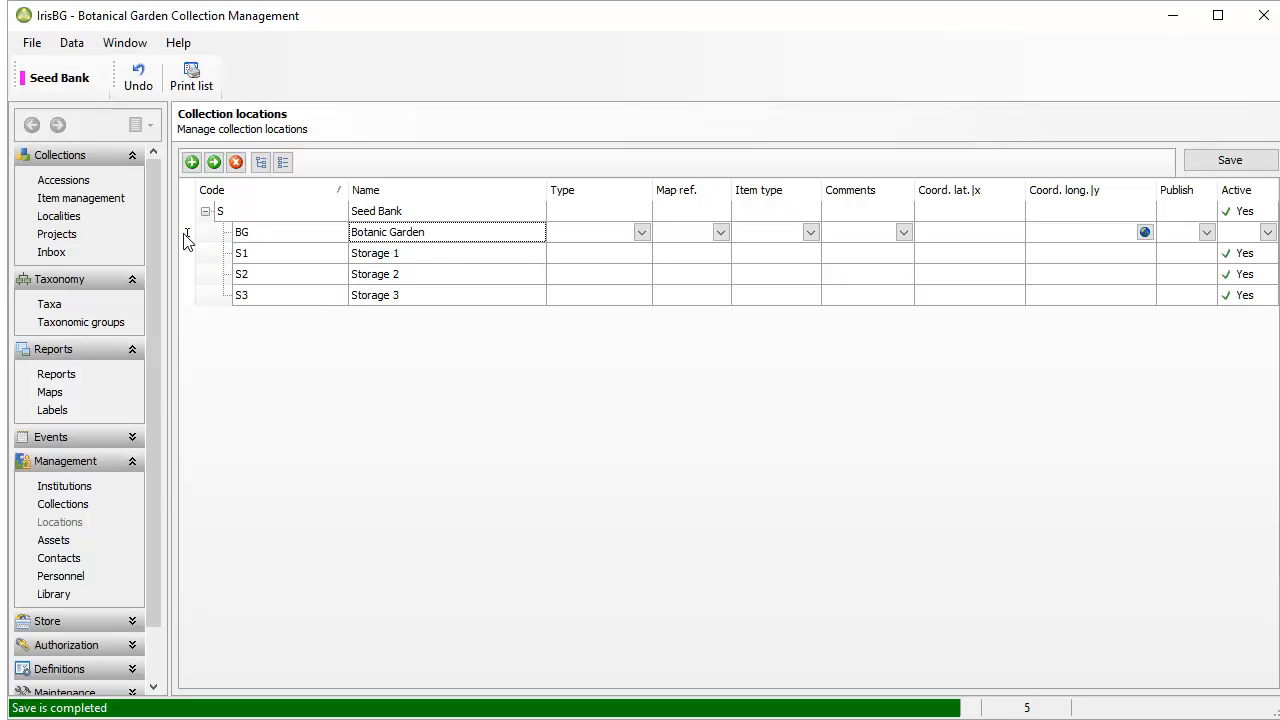
drag(186, 240, 184, 214)
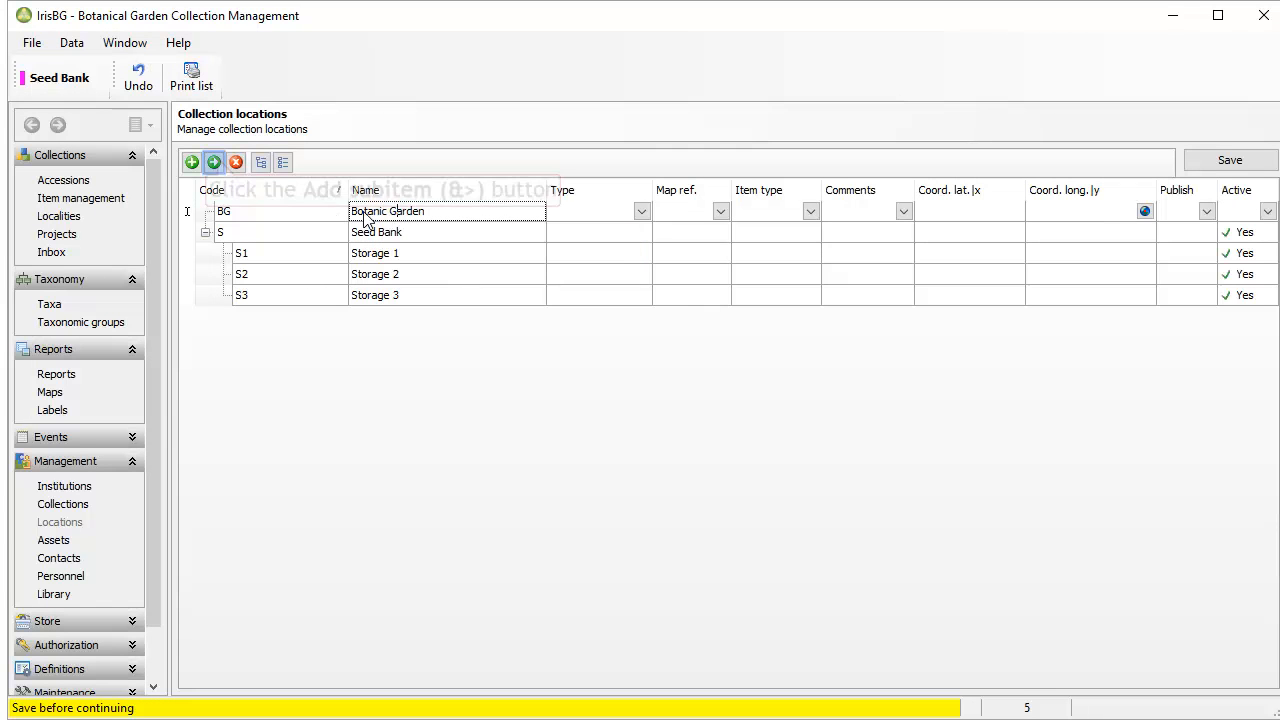
Add a sublocation under Botanic Garden with code R and name Rock Garden
click(213, 162)
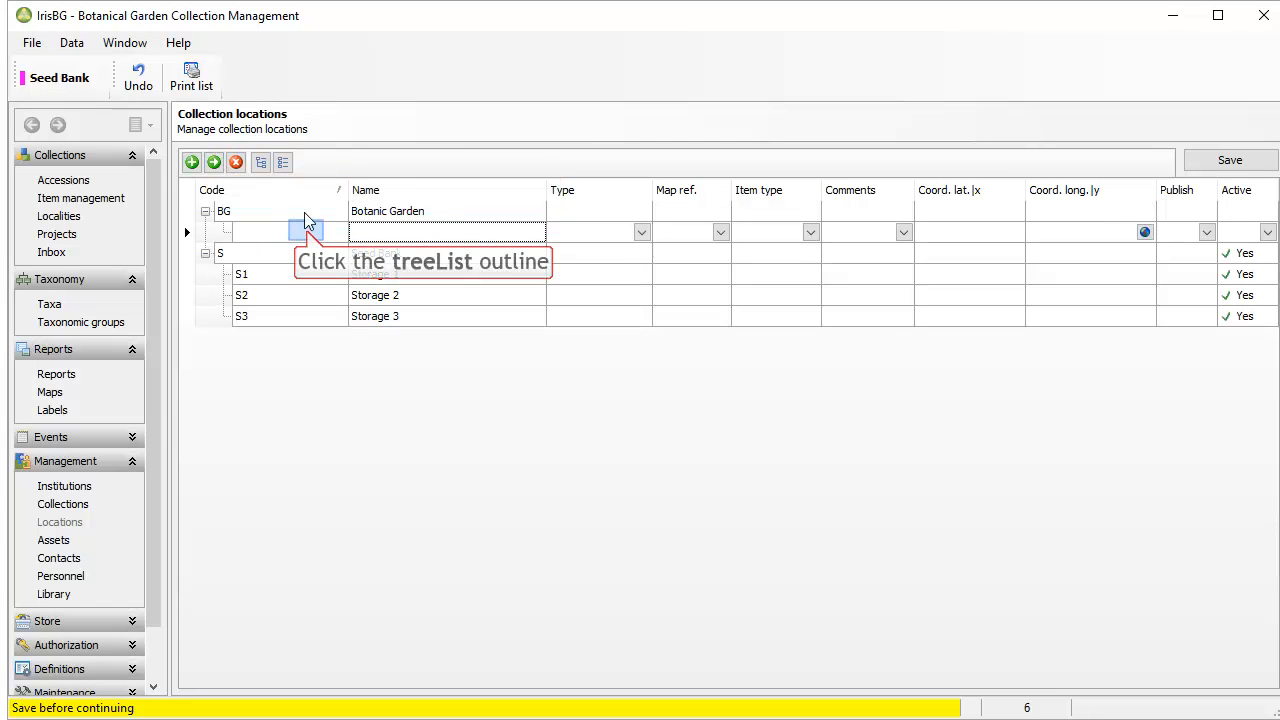
click(308, 237)
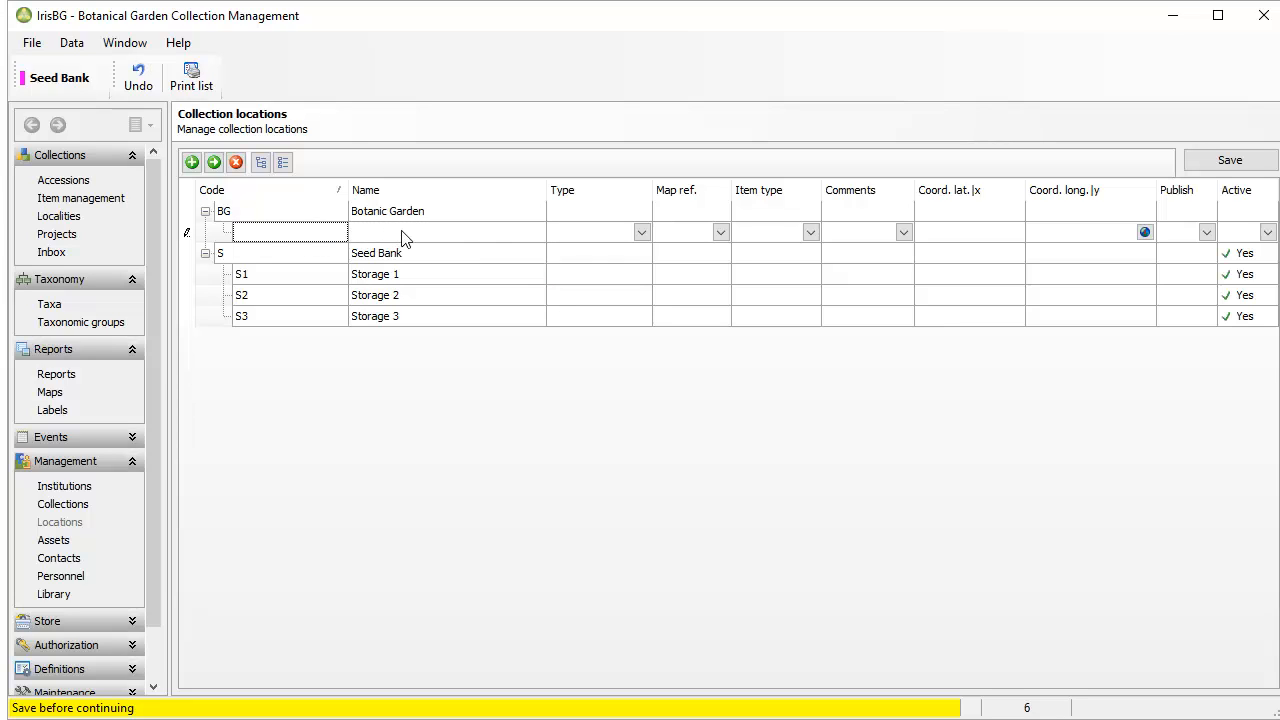
text(R)
key(Tab)
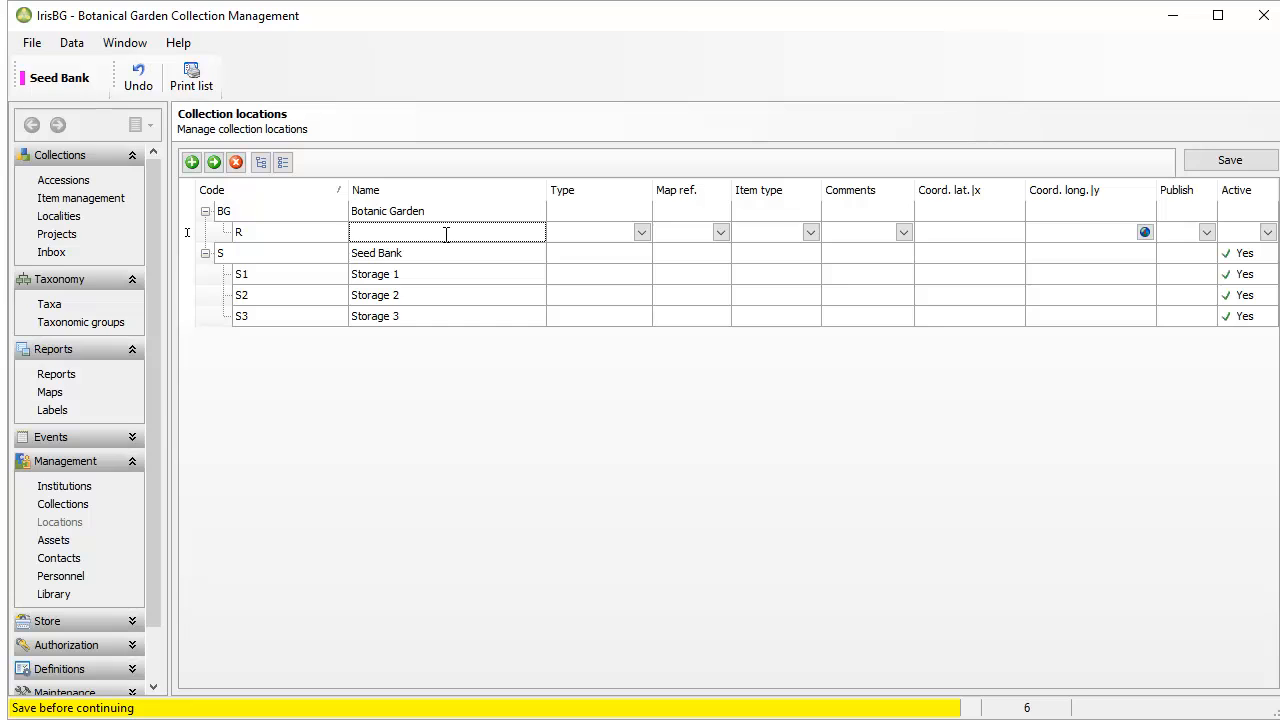
text(Rock Garden)
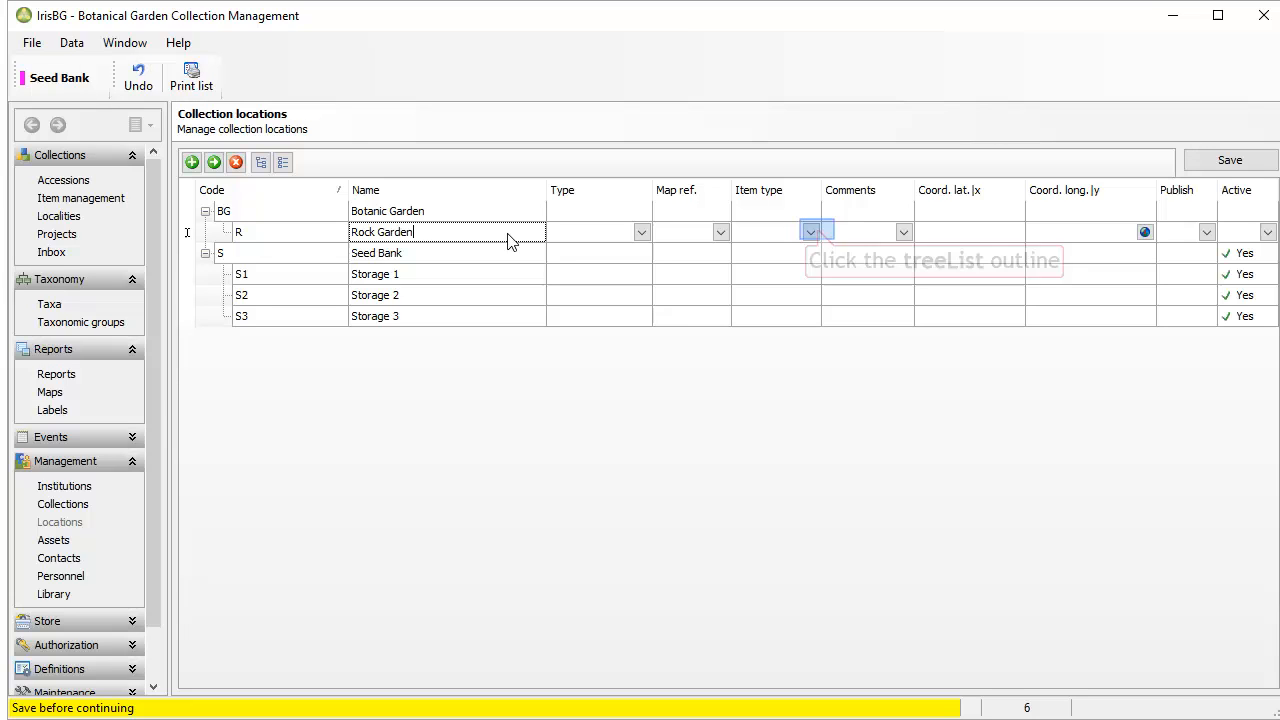
Set the item type of both Rock Garden and Botanic Garden to Planting
click(813, 232)
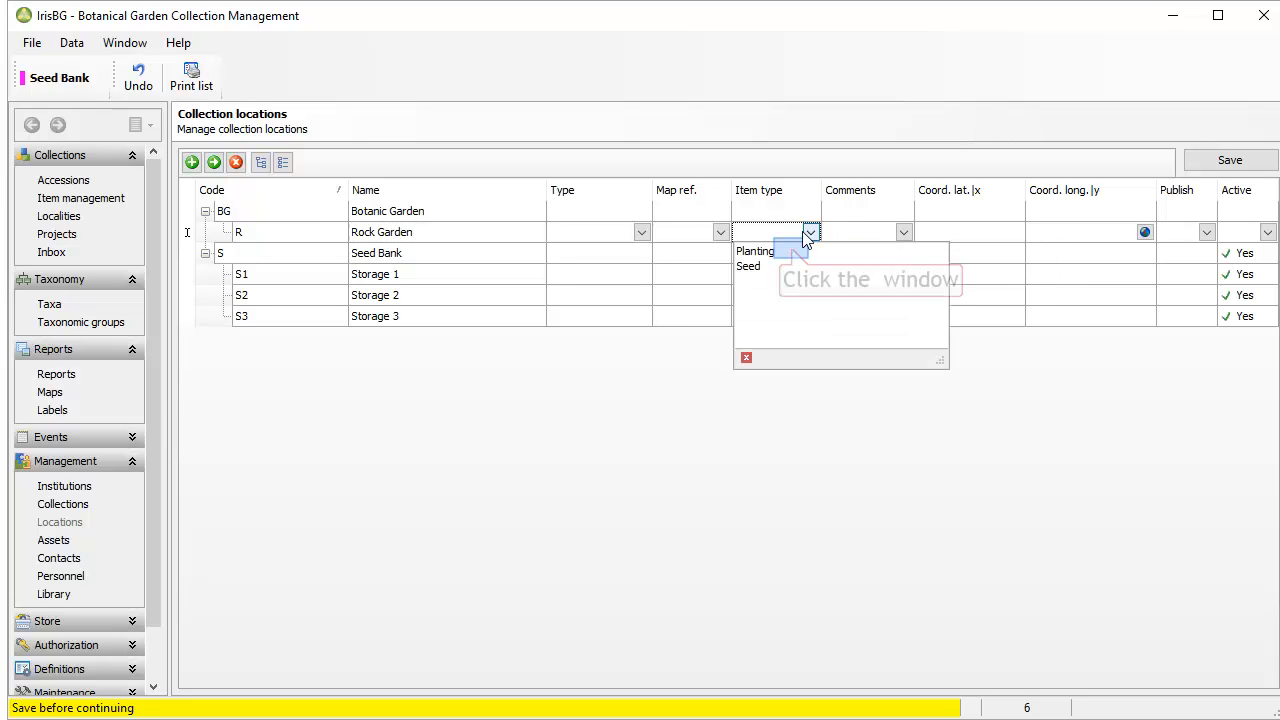
click(818, 251)
click(801, 210)
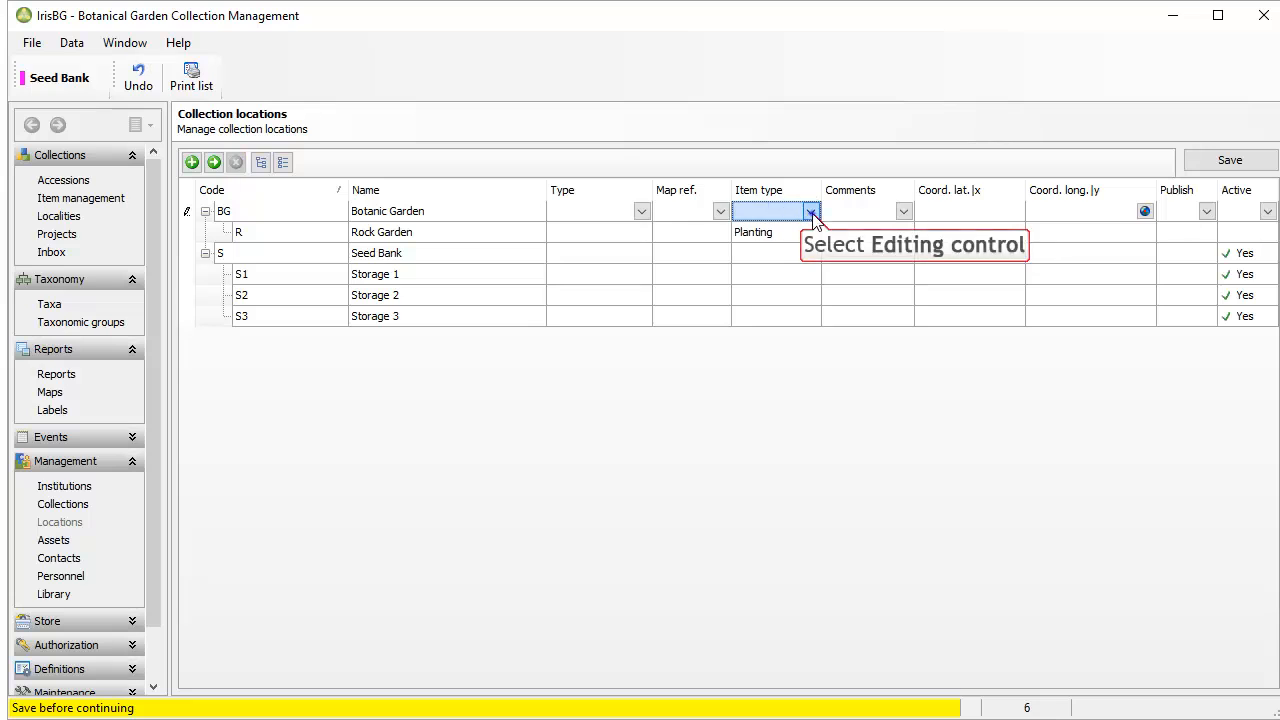
click(810, 211)
click(765, 236)
Set the item type of Seed Bank and its sublocations Storage 1, Storage 2 and Storage 3 to Seed
click(790, 257)
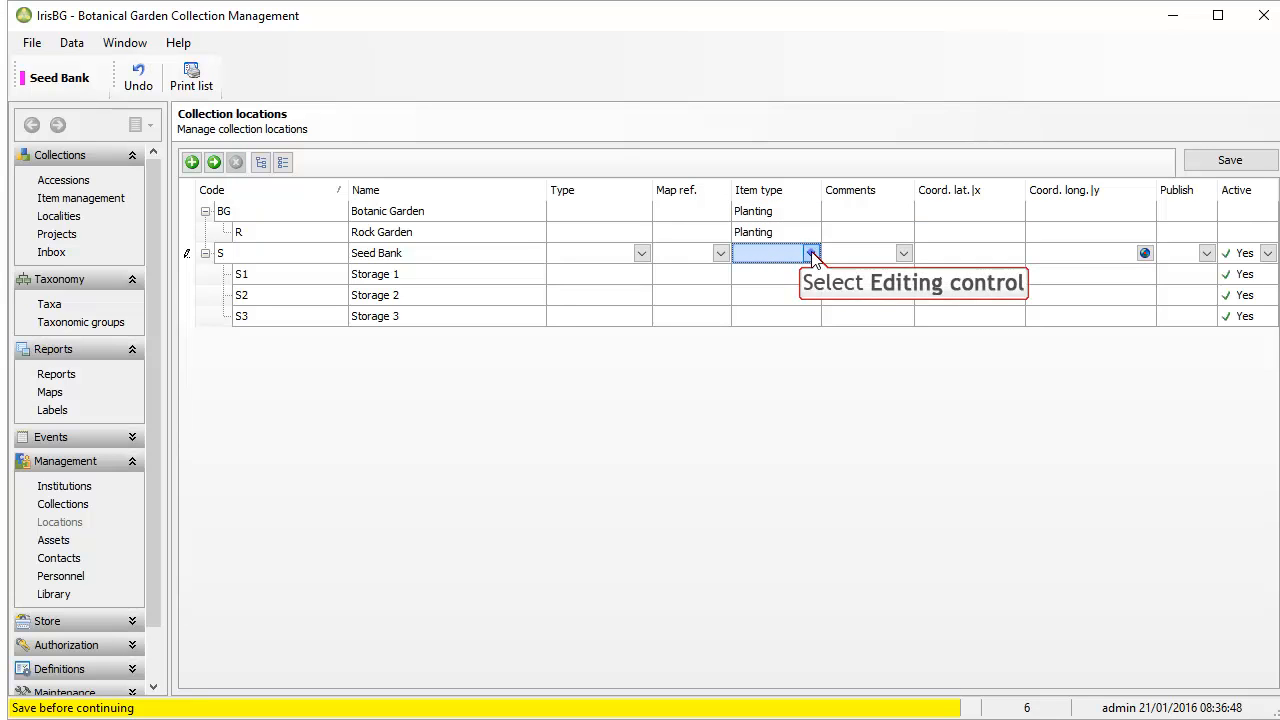
click(809, 253)
click(802, 285)
click(797, 274)
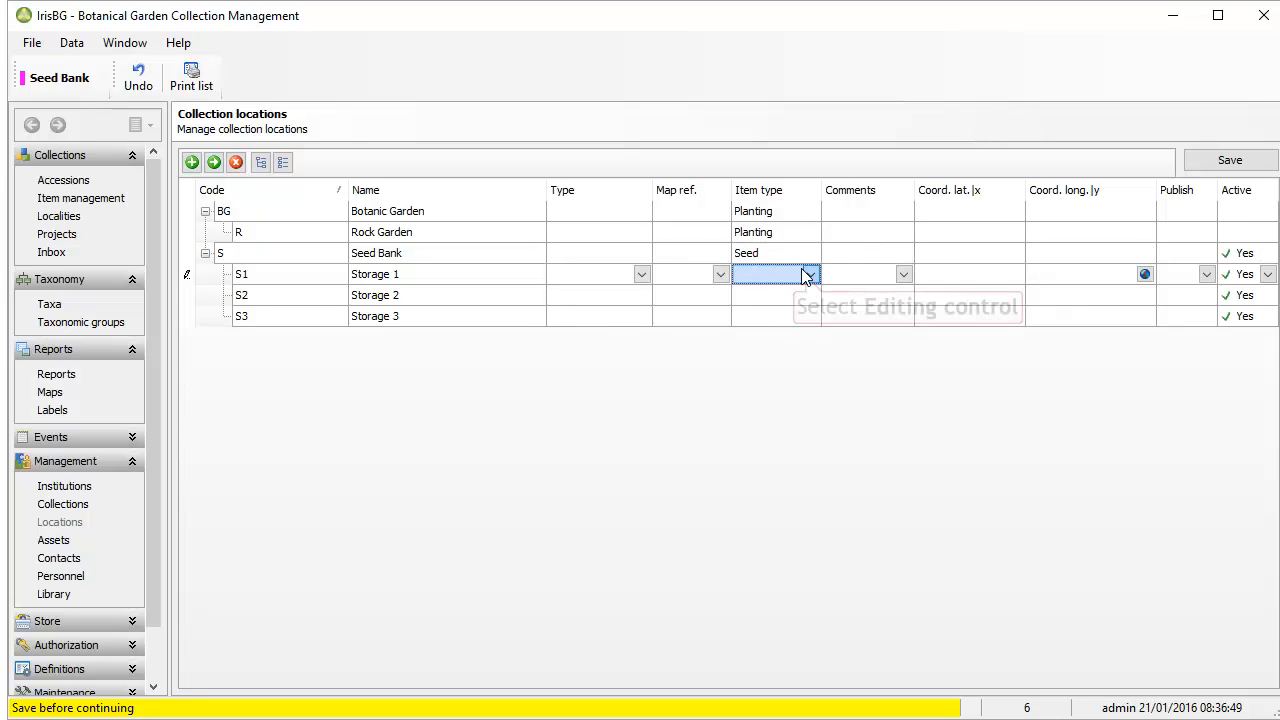
click(810, 274)
click(795, 306)
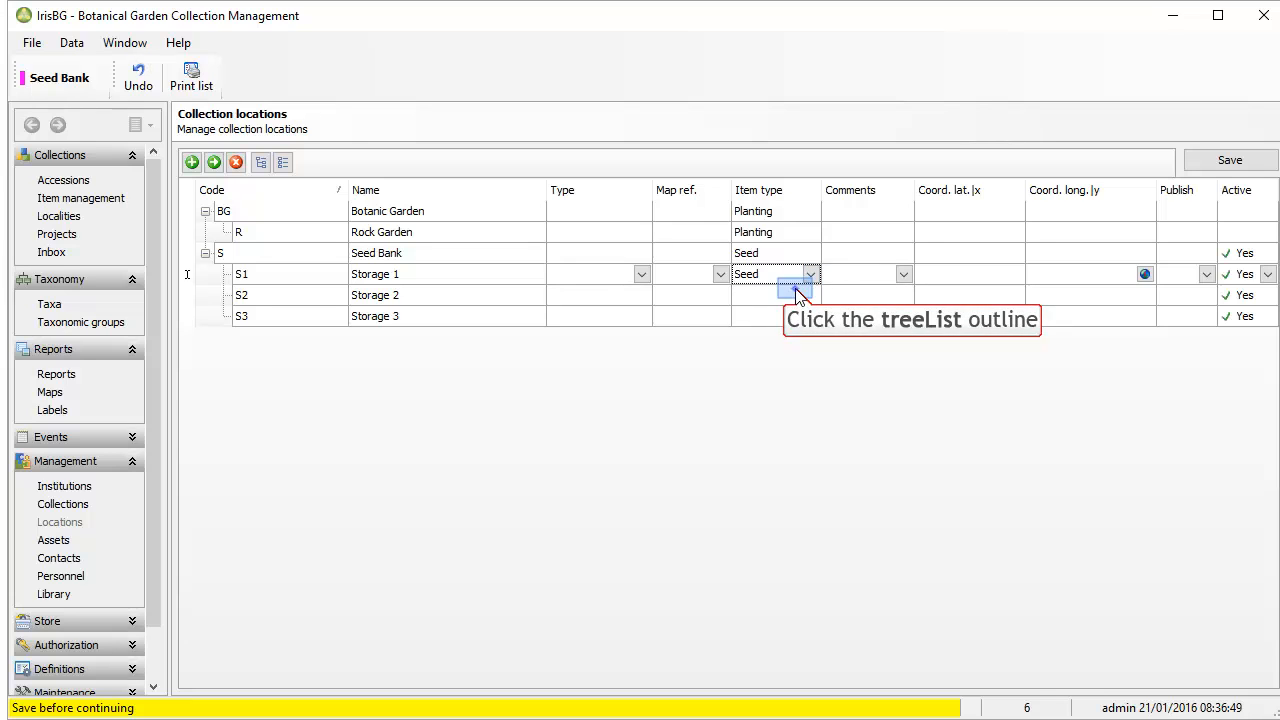
click(799, 292)
click(811, 295)
click(788, 318)
click(790, 316)
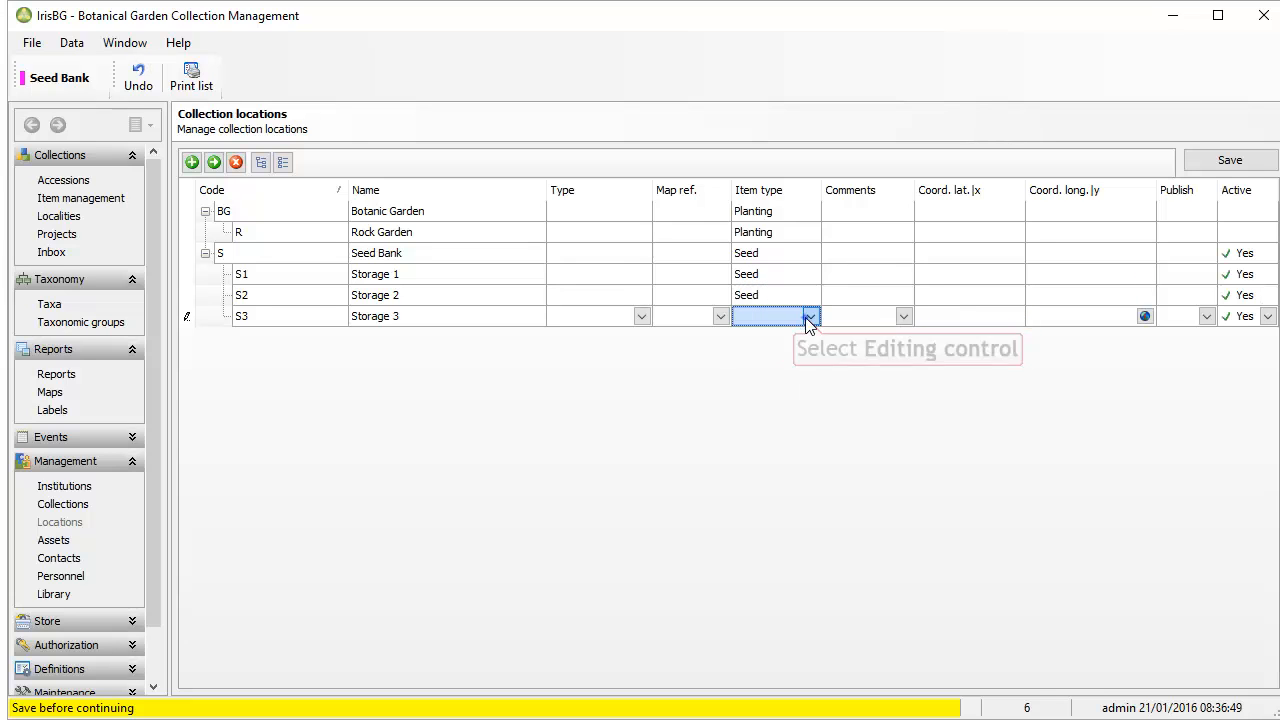
click(809, 316)
click(803, 351)
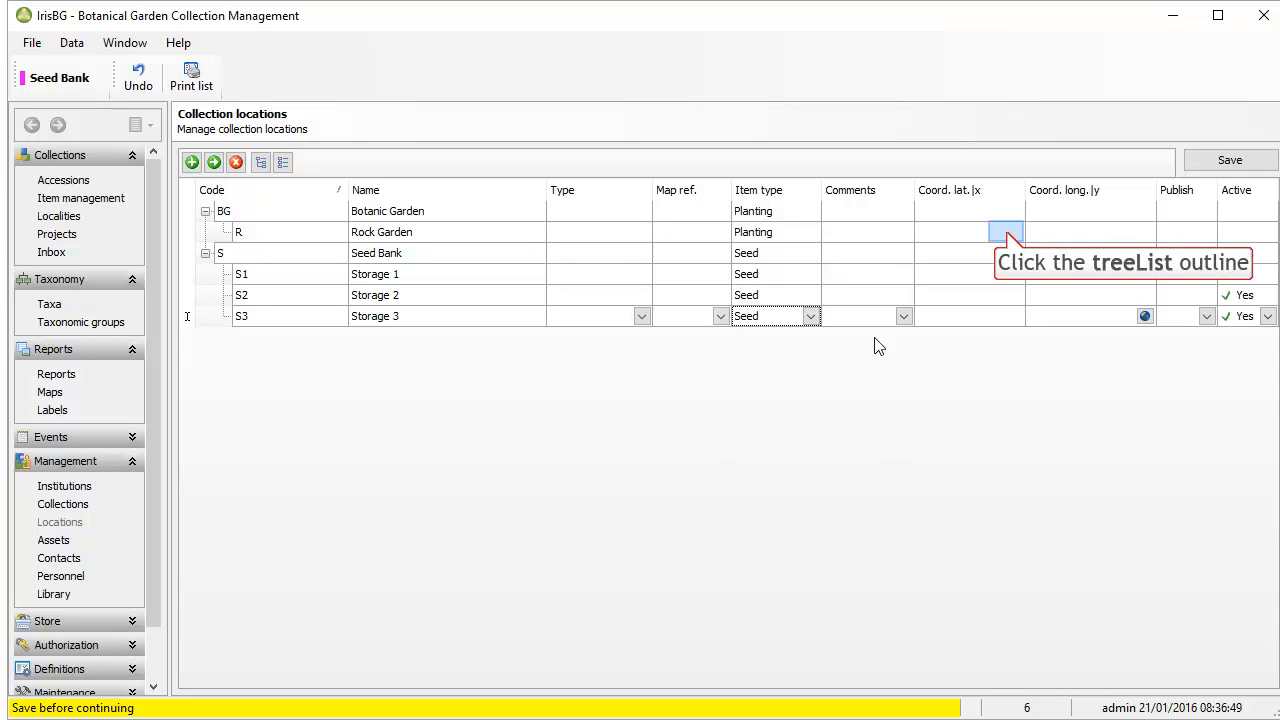
Set Rock Garden's coordinates on the map to about 39.222787, 9.112108 in the upper part of the botanical garden, and save the locations
click(1008, 237)
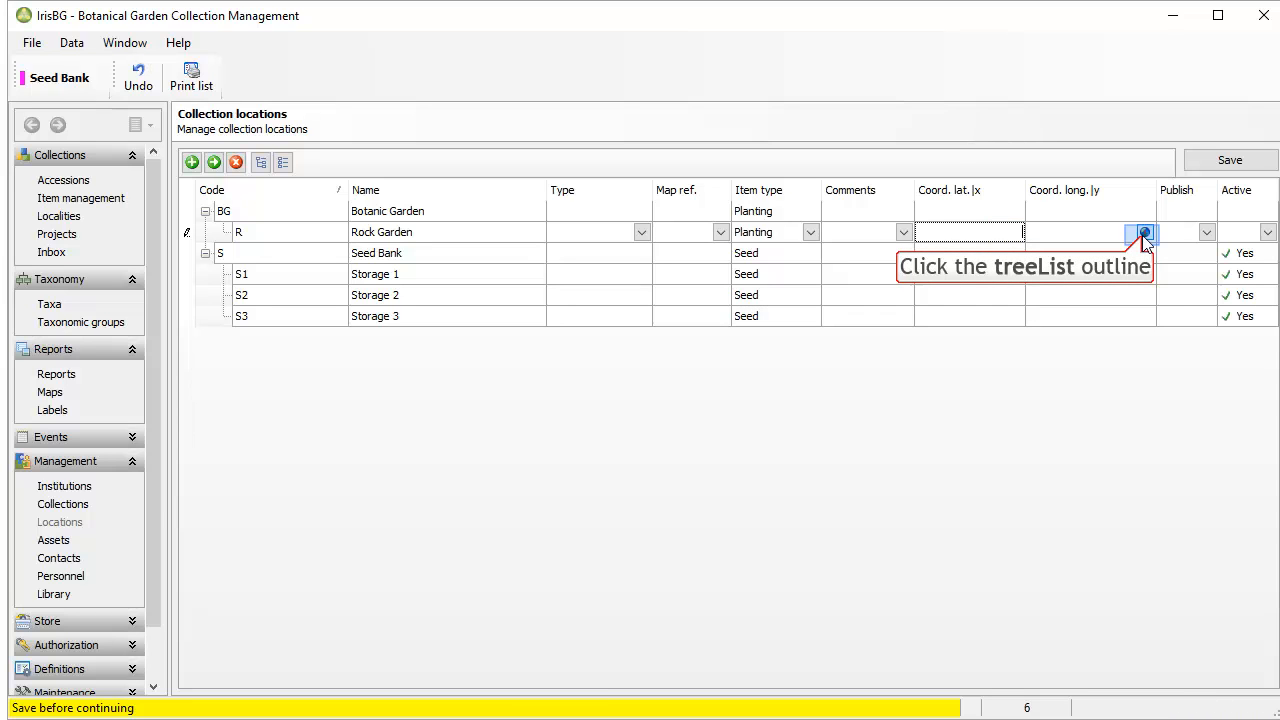
click(1145, 233)
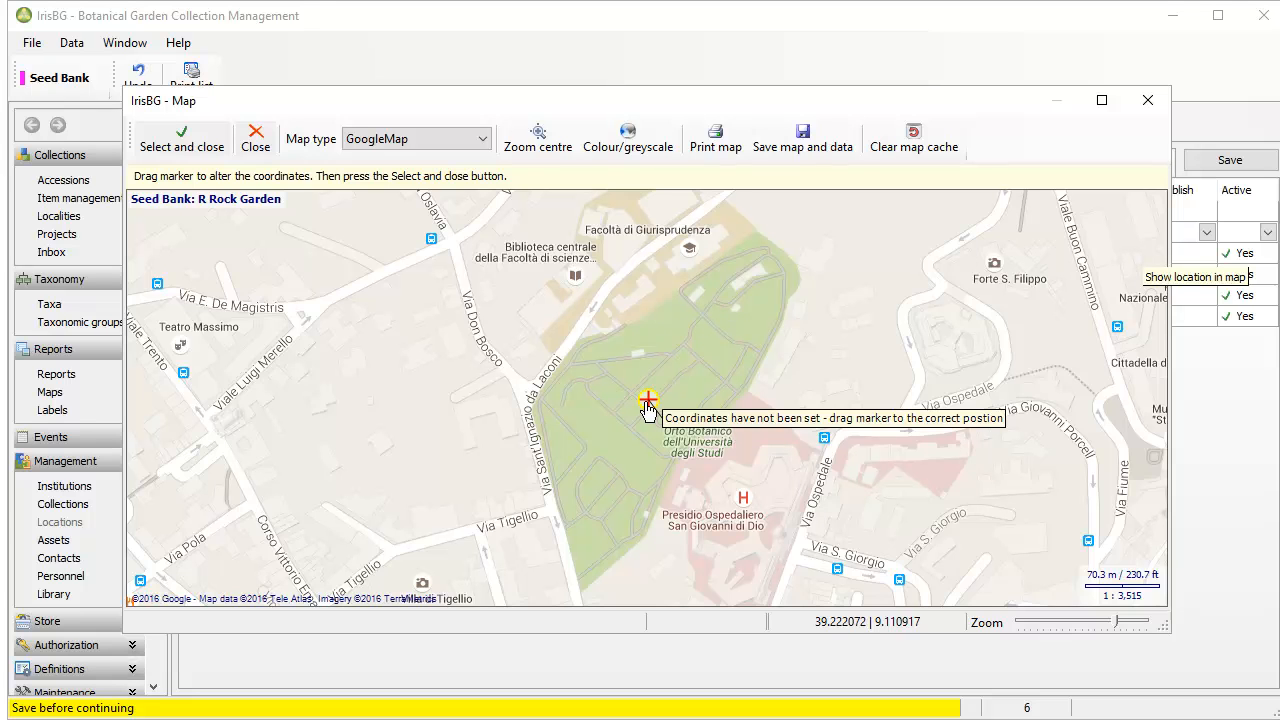
mouse_move(648, 405)
mouse_down()
mouse_move(752, 340)
mouse_move(752, 316)
mouse_up()
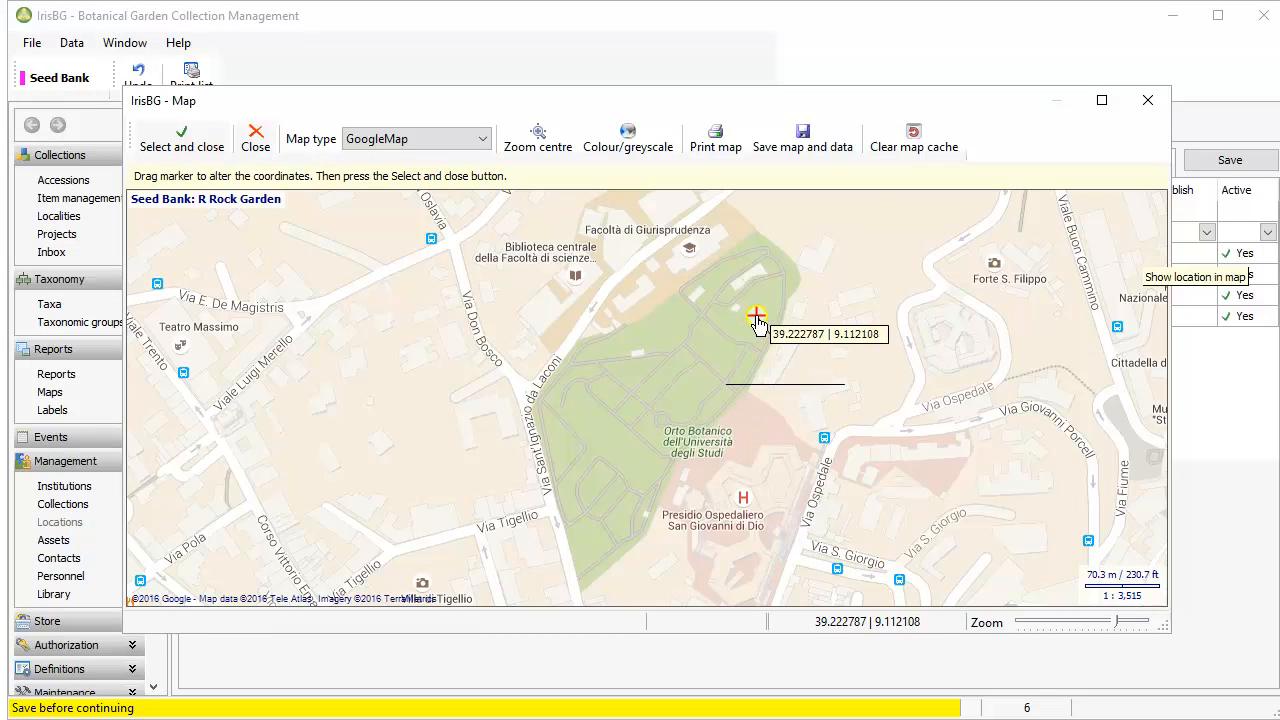
click(182, 138)
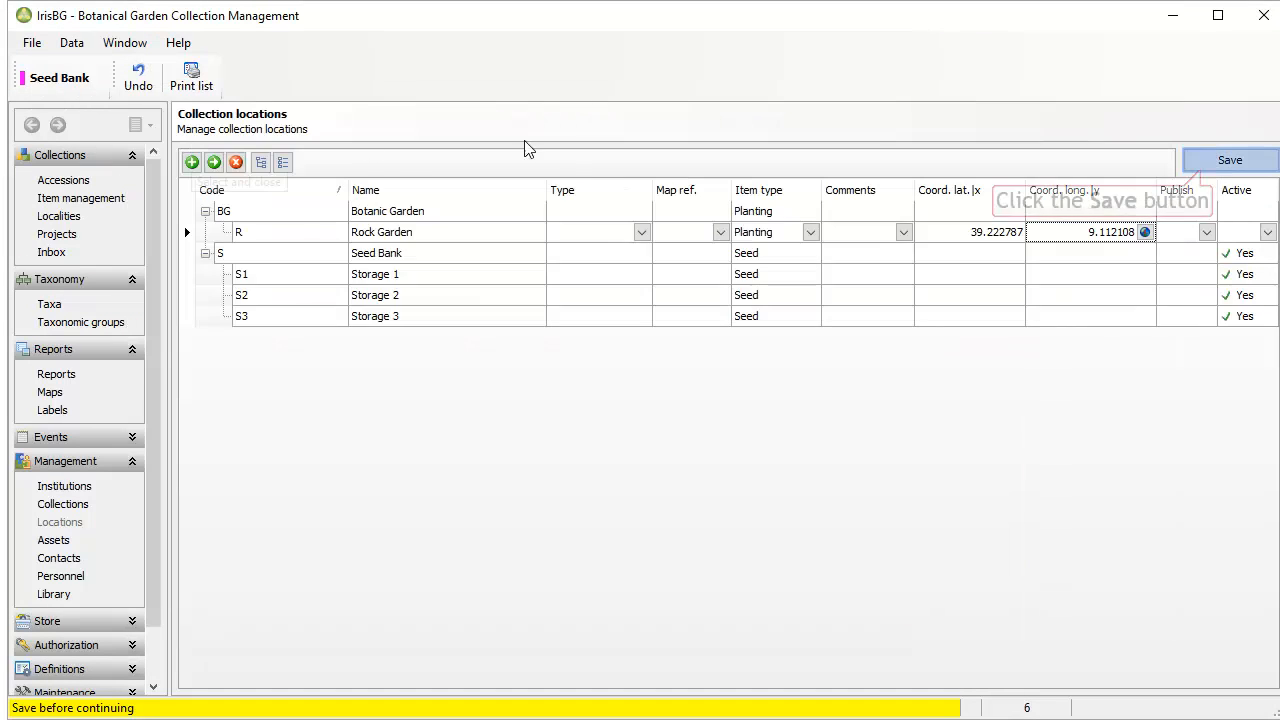
click(1204, 168)
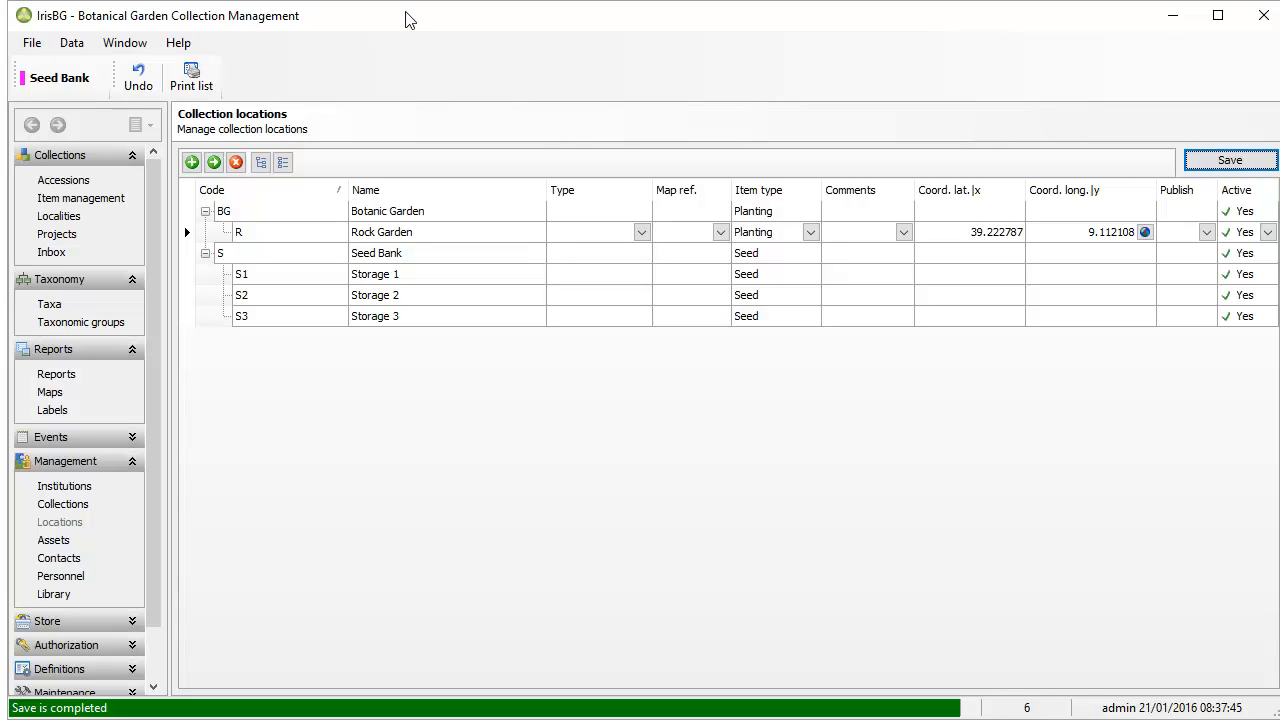
drag(409, 20, 400, 20)
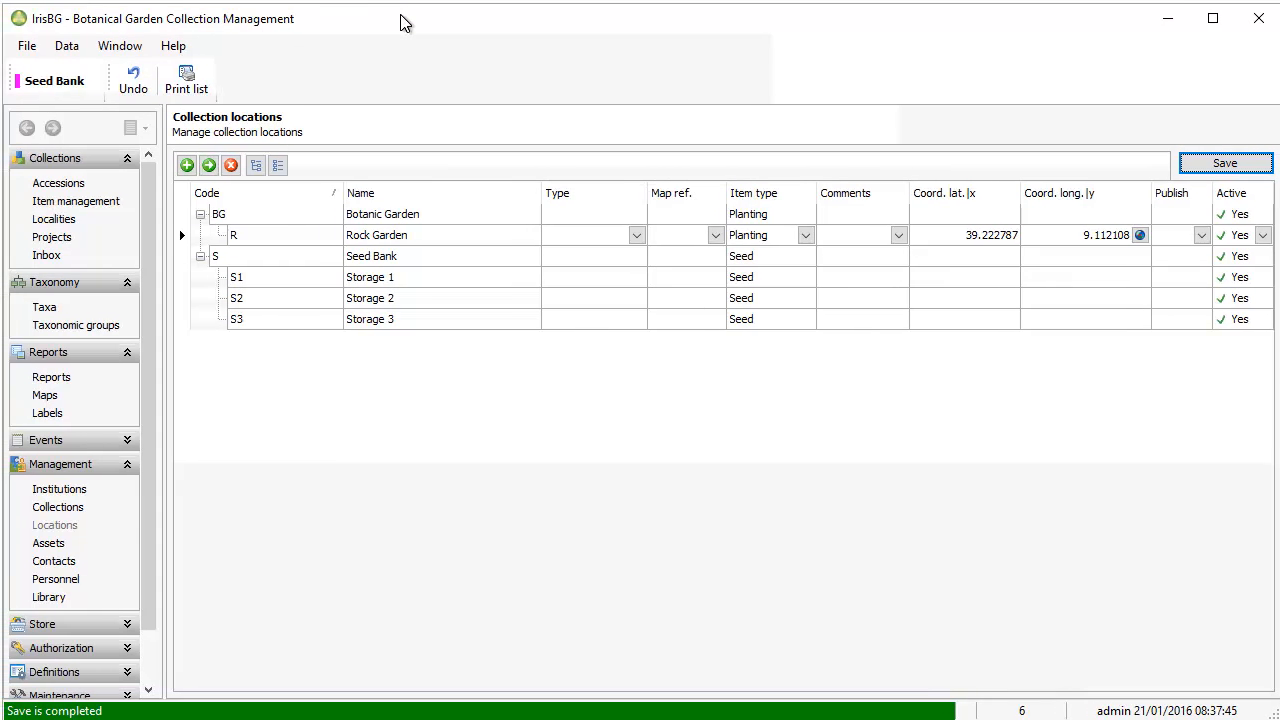
Open the accessions of the collection and choose Abies alba as the taxon name for a new accession
click(70, 188)
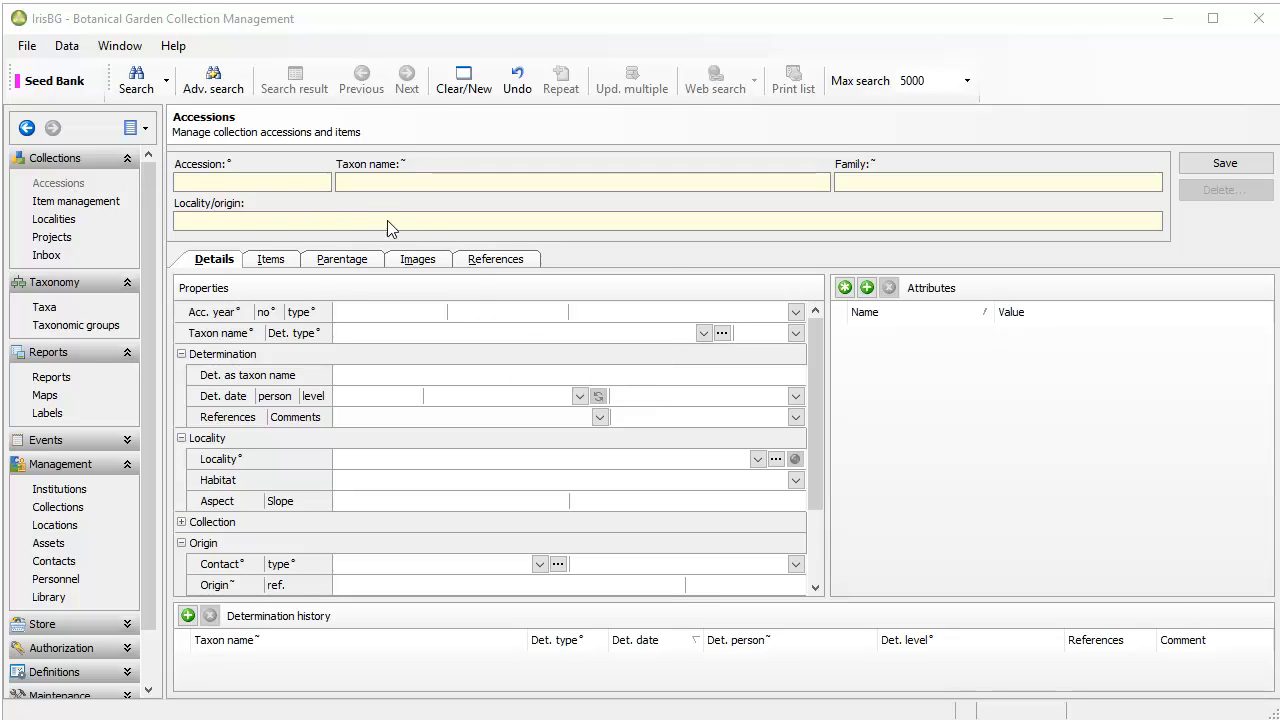
click(490, 333)
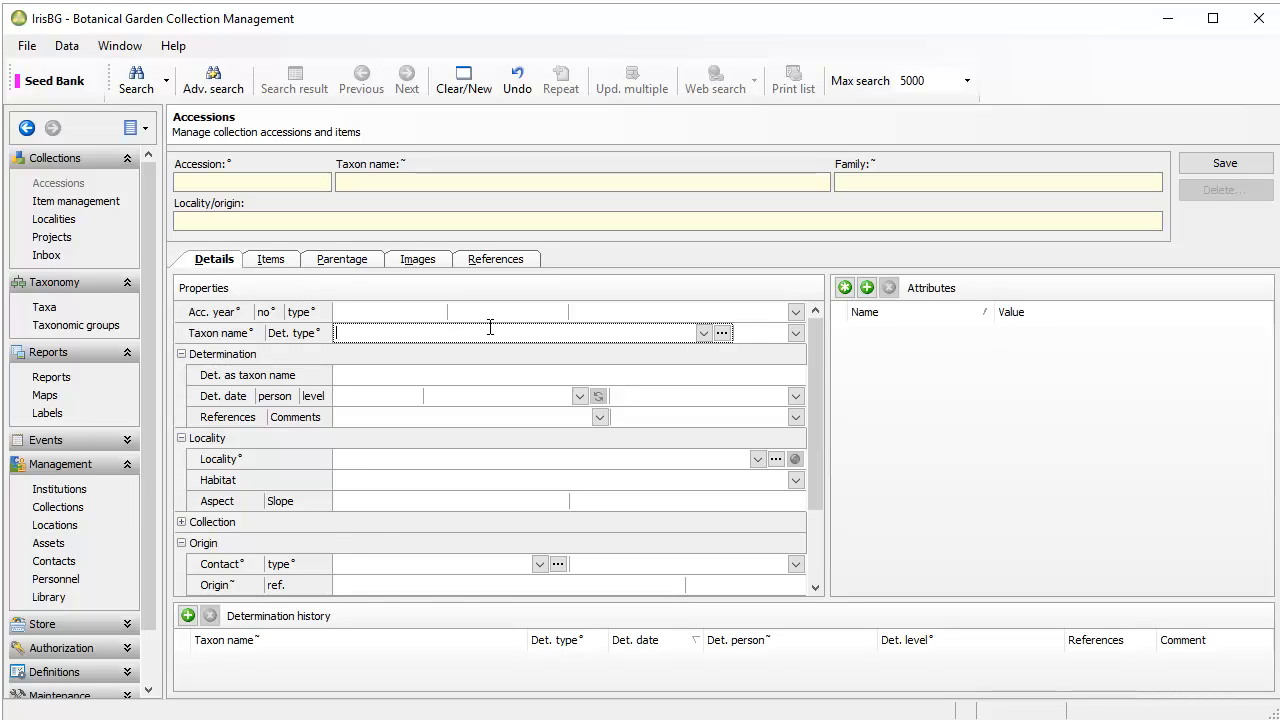
text(p)
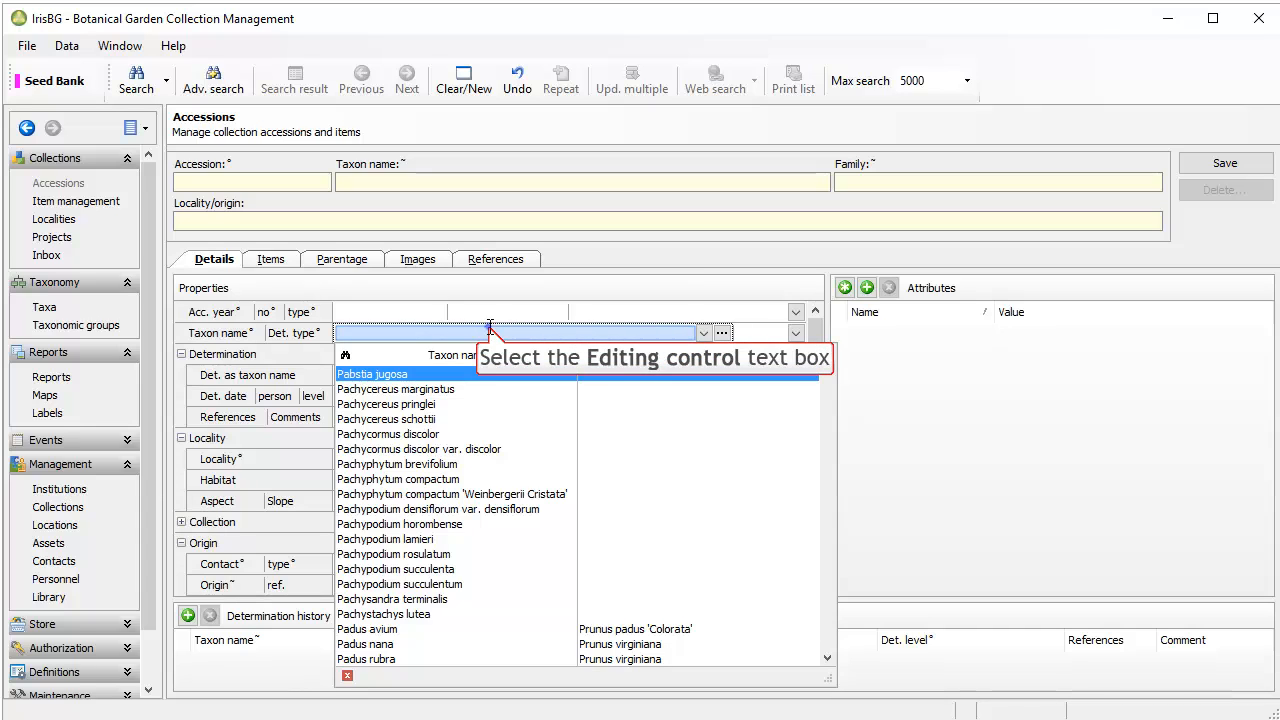
text(abie)
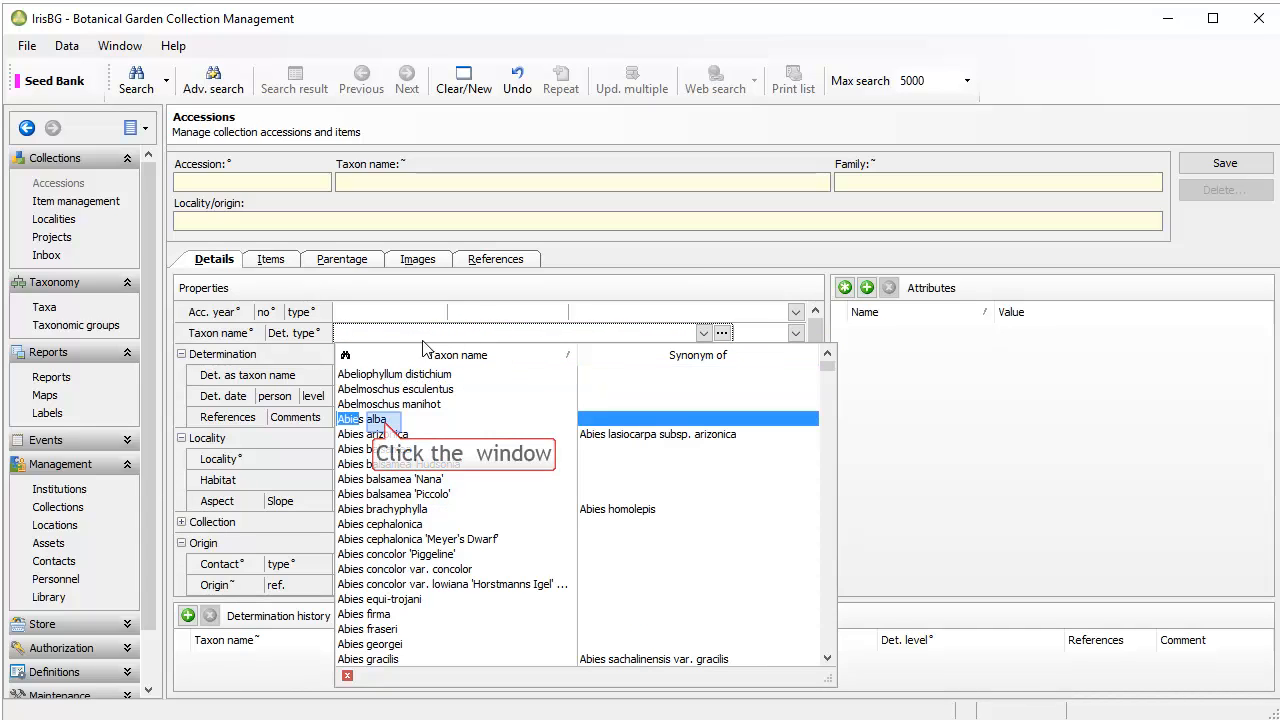
click(390, 421)
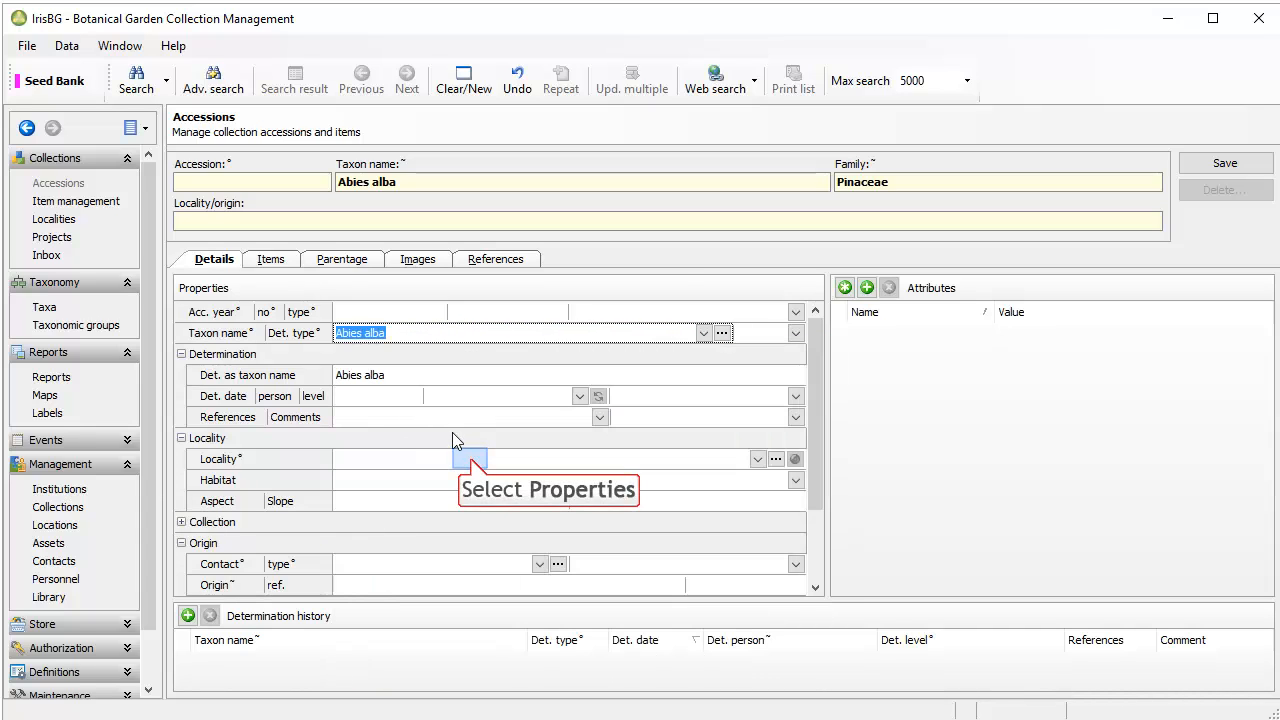
Set the accession's provenance to Wild, leaving locality and contact empty
click(470, 458)
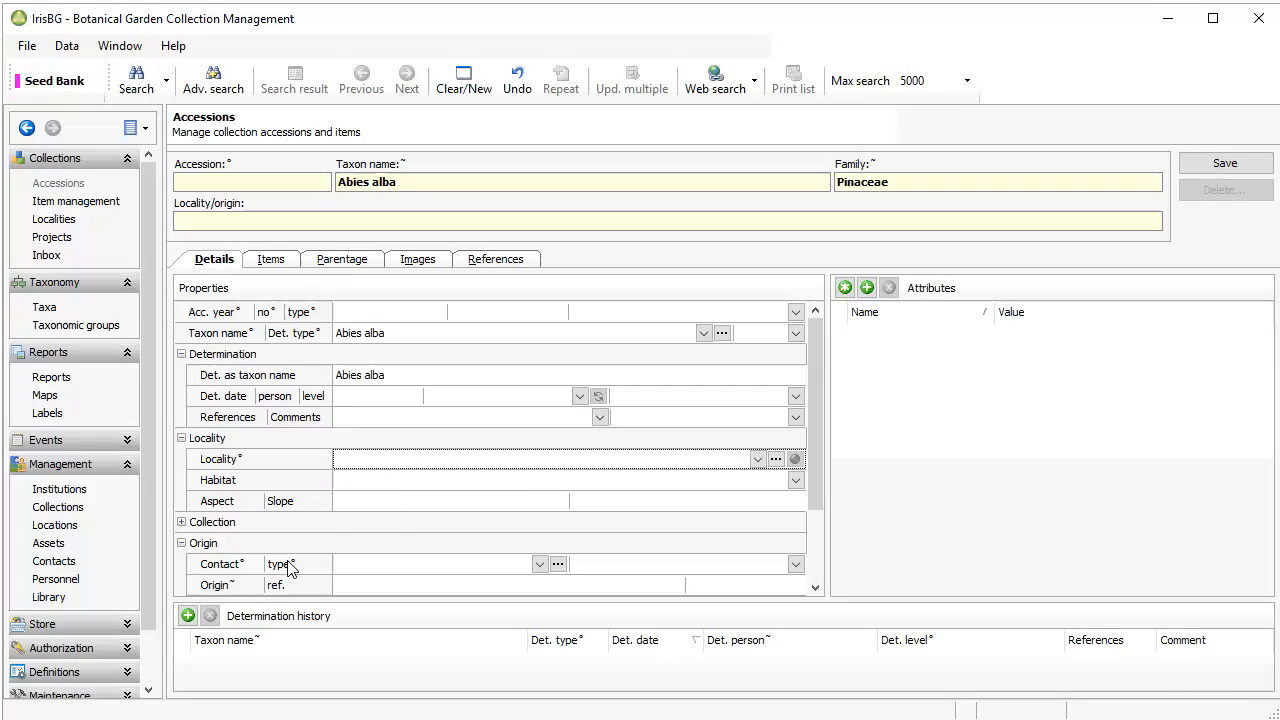
click(526, 567)
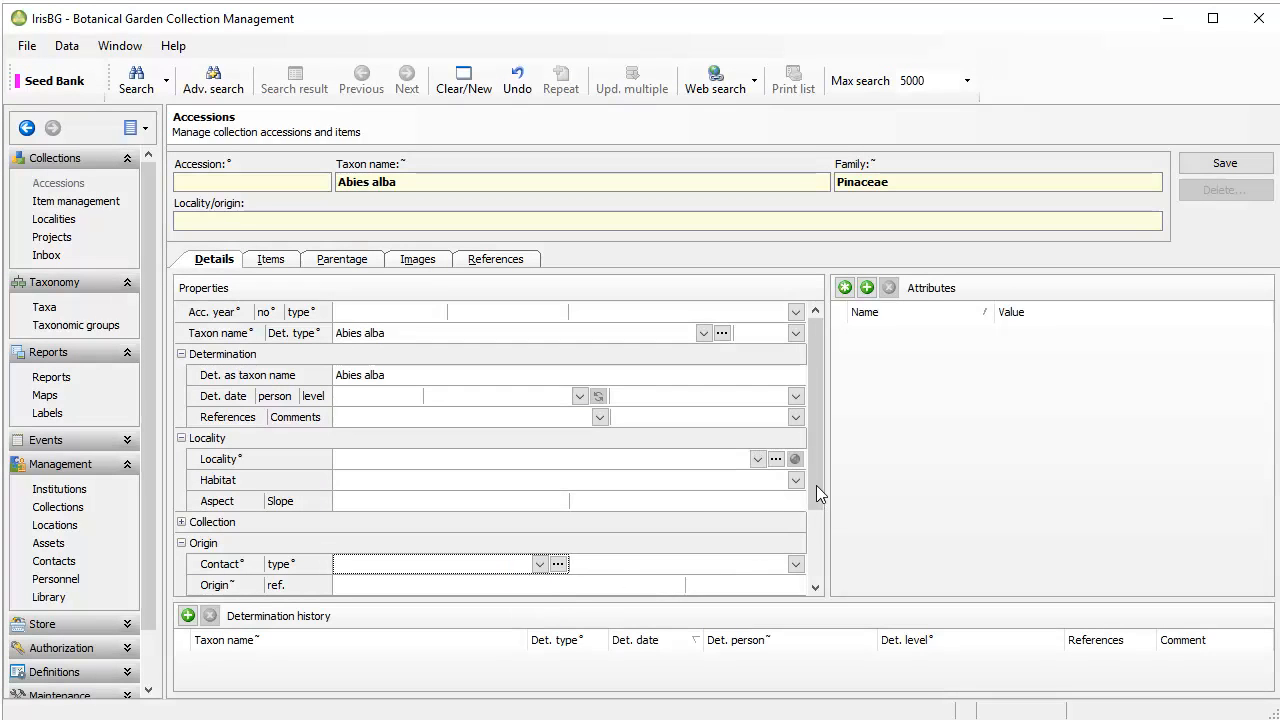
scroll(816, 485, down, 2)
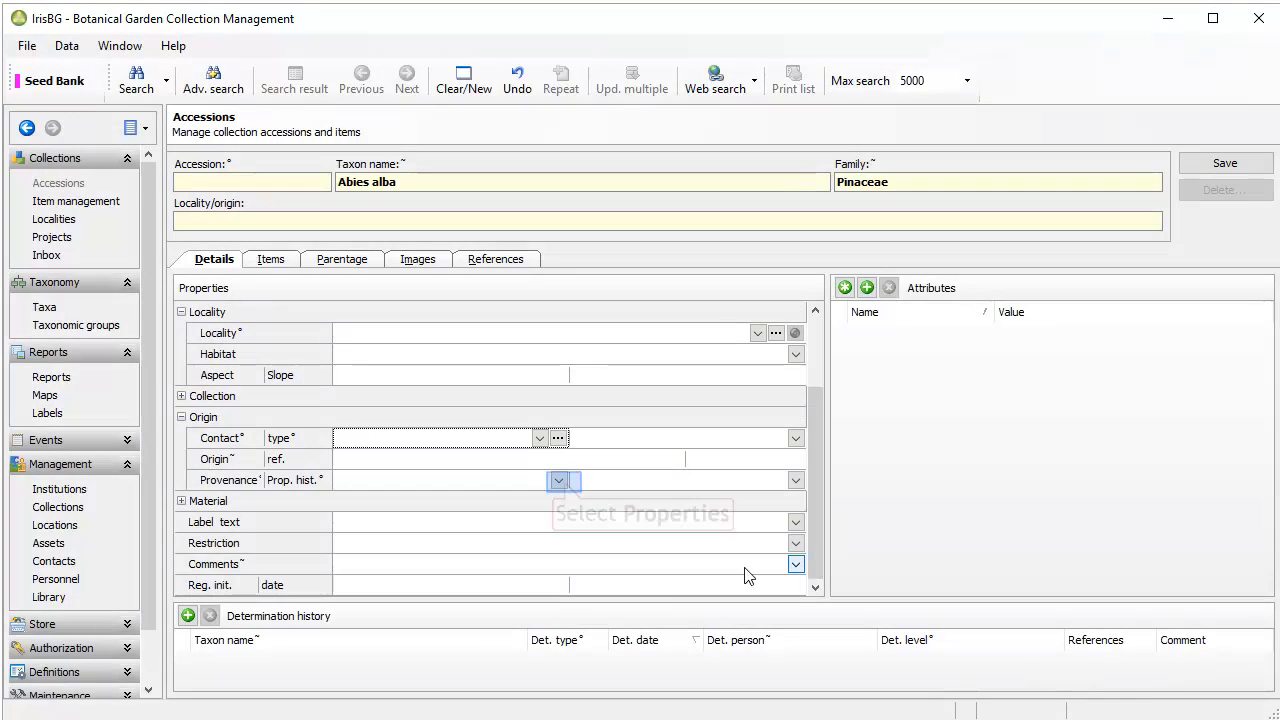
click(559, 480)
click(433, 520)
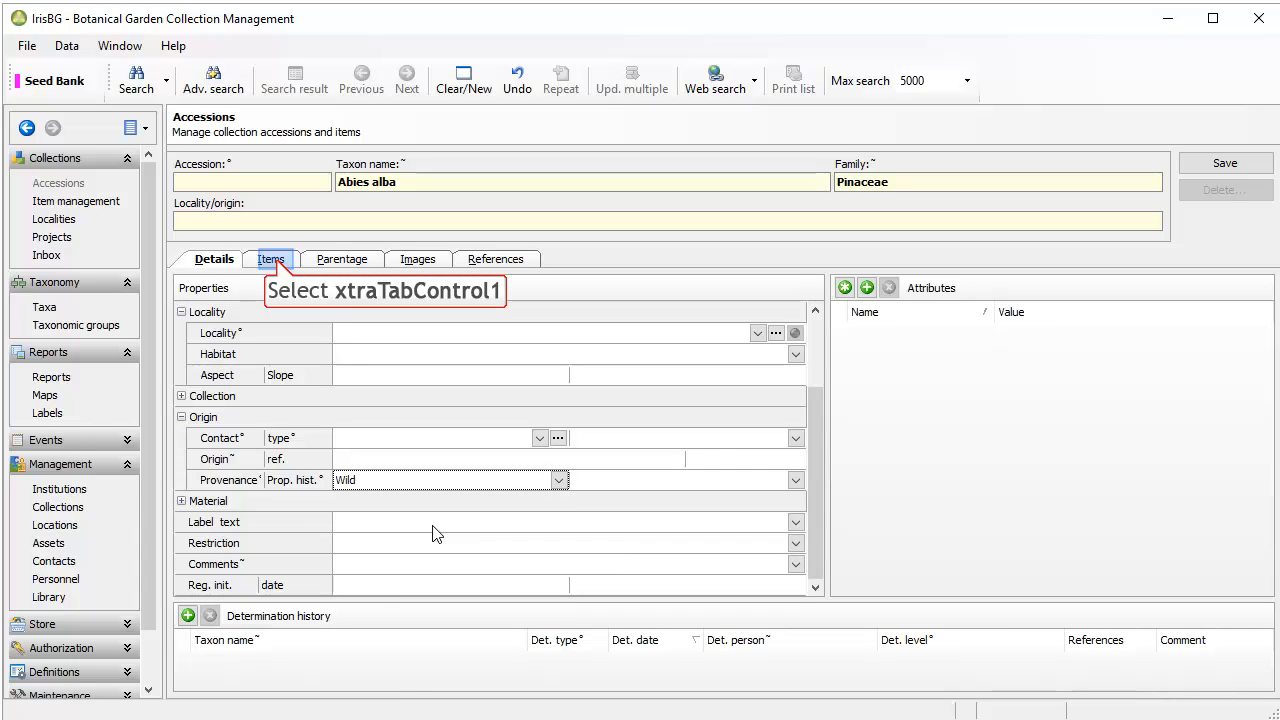
Give the accession an item of type Seed located in S1, Storage 1
click(271, 259)
click(327, 334)
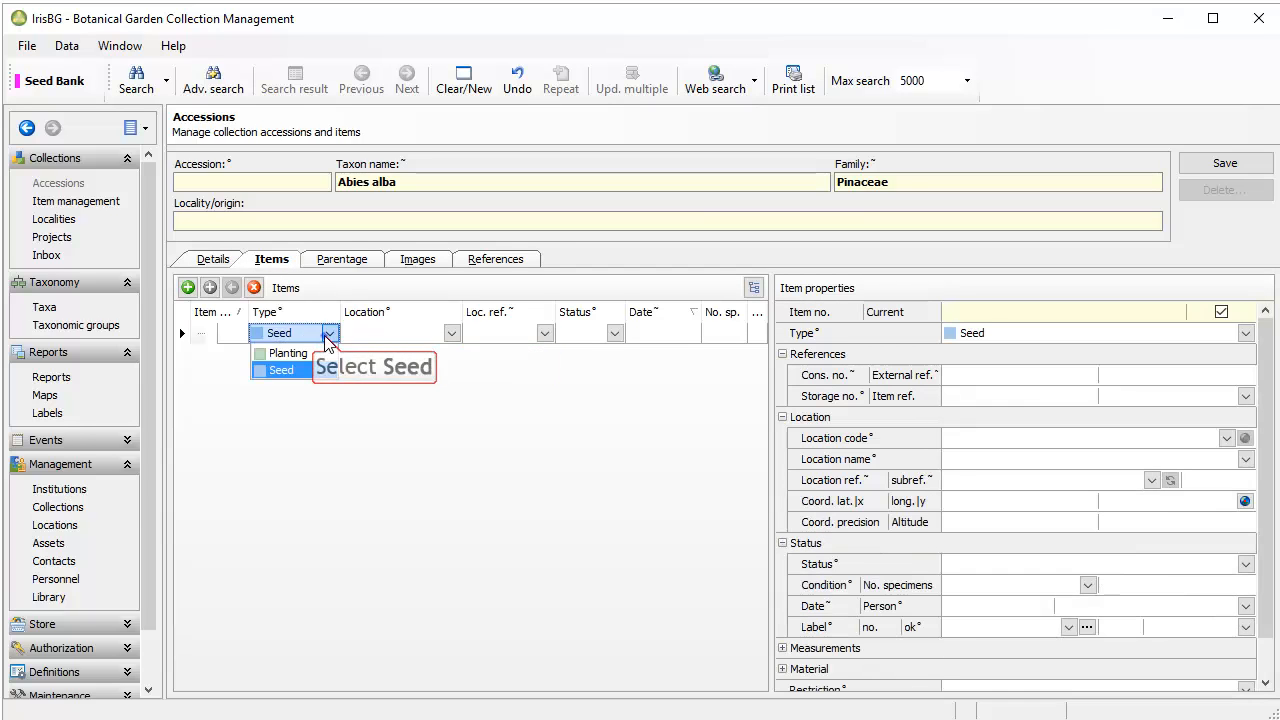
click(281, 370)
click(446, 333)
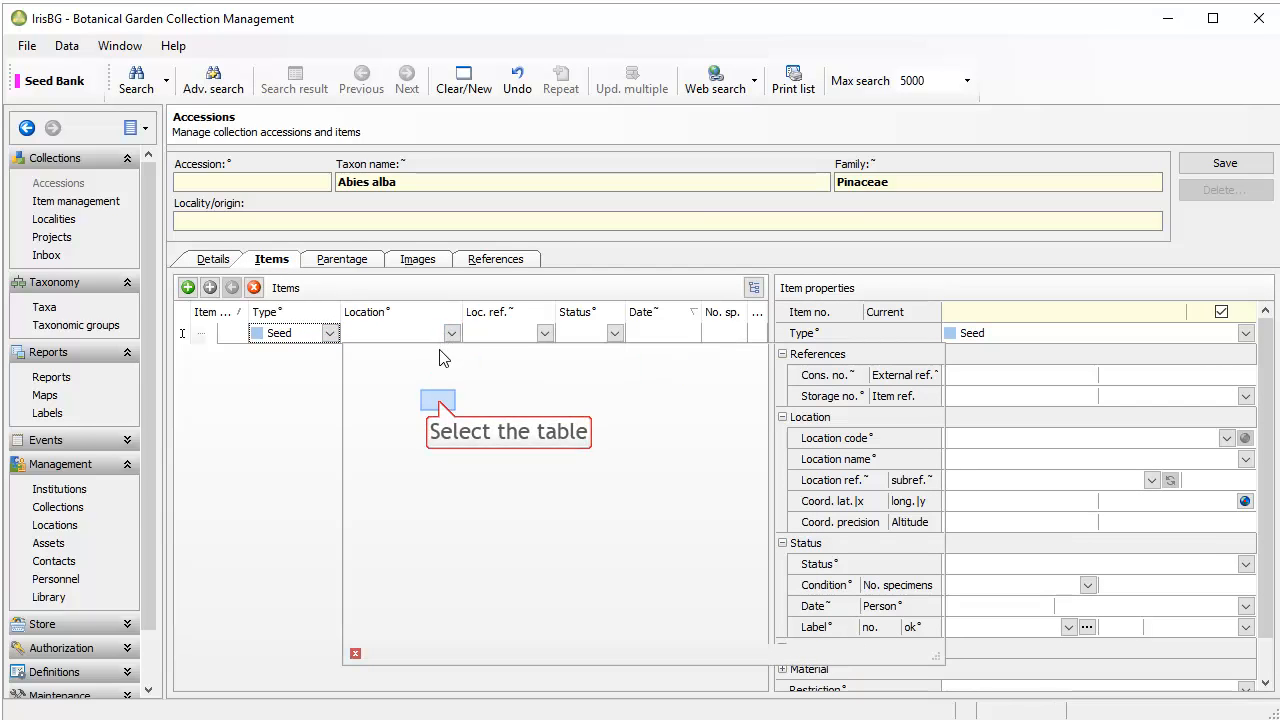
click(437, 400)
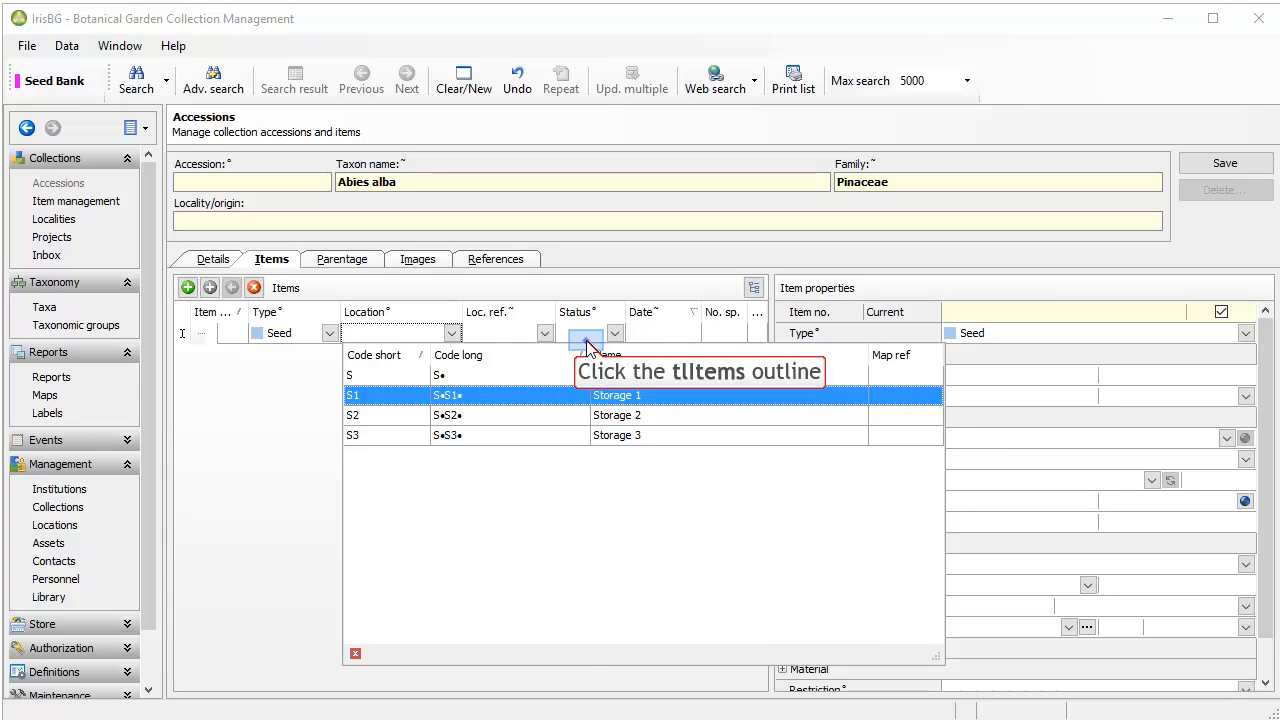
click(588, 340)
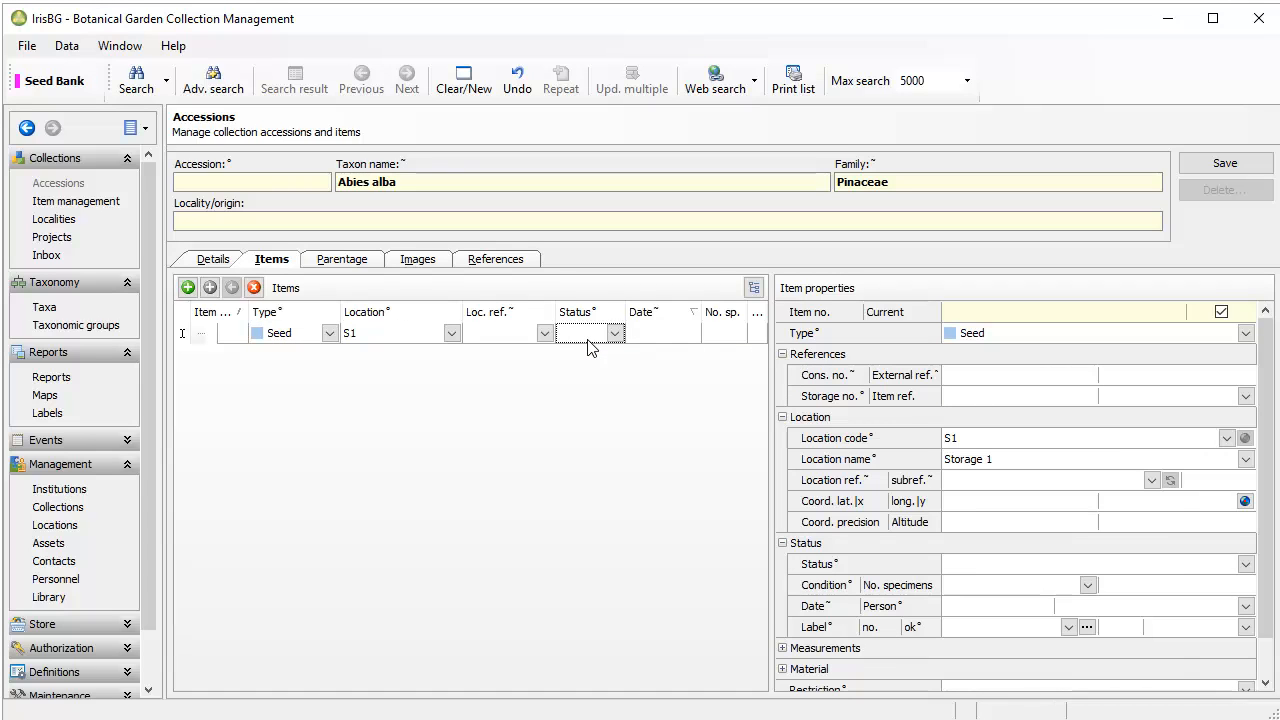
Give the seed item status Ok, date 01/2016 and 50 specimens, and save the accession
click(608, 336)
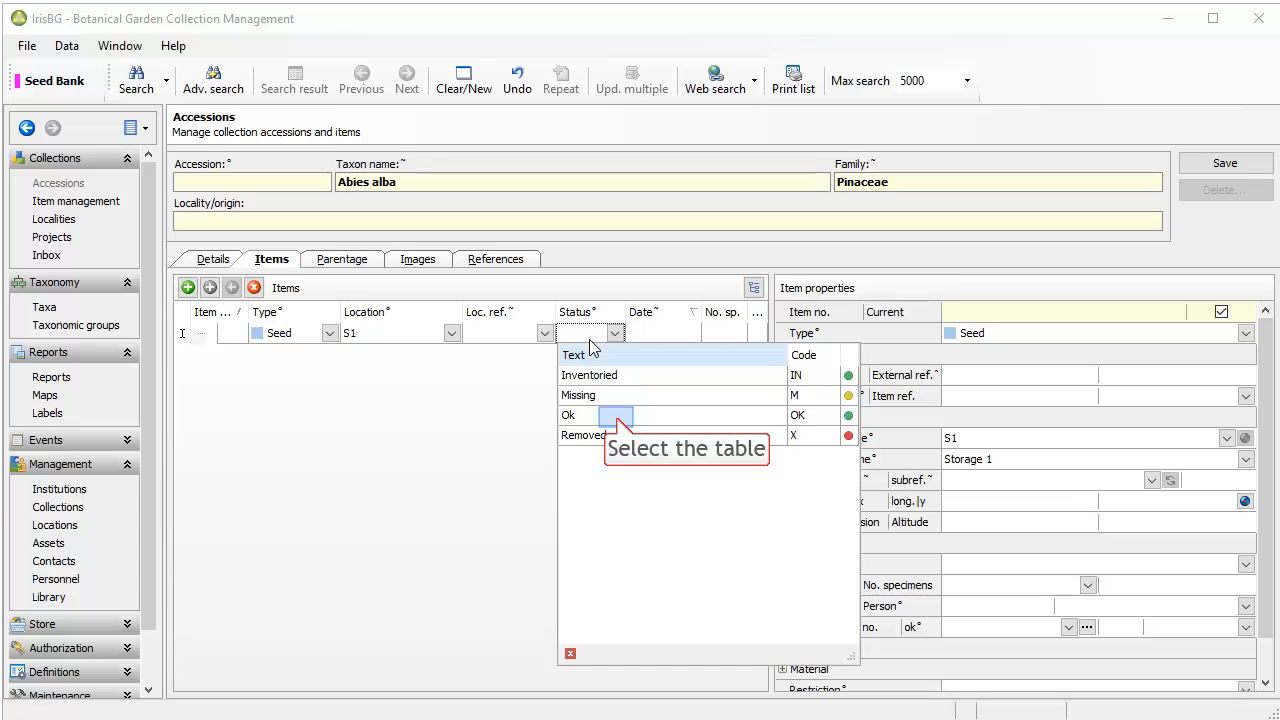
click(618, 420)
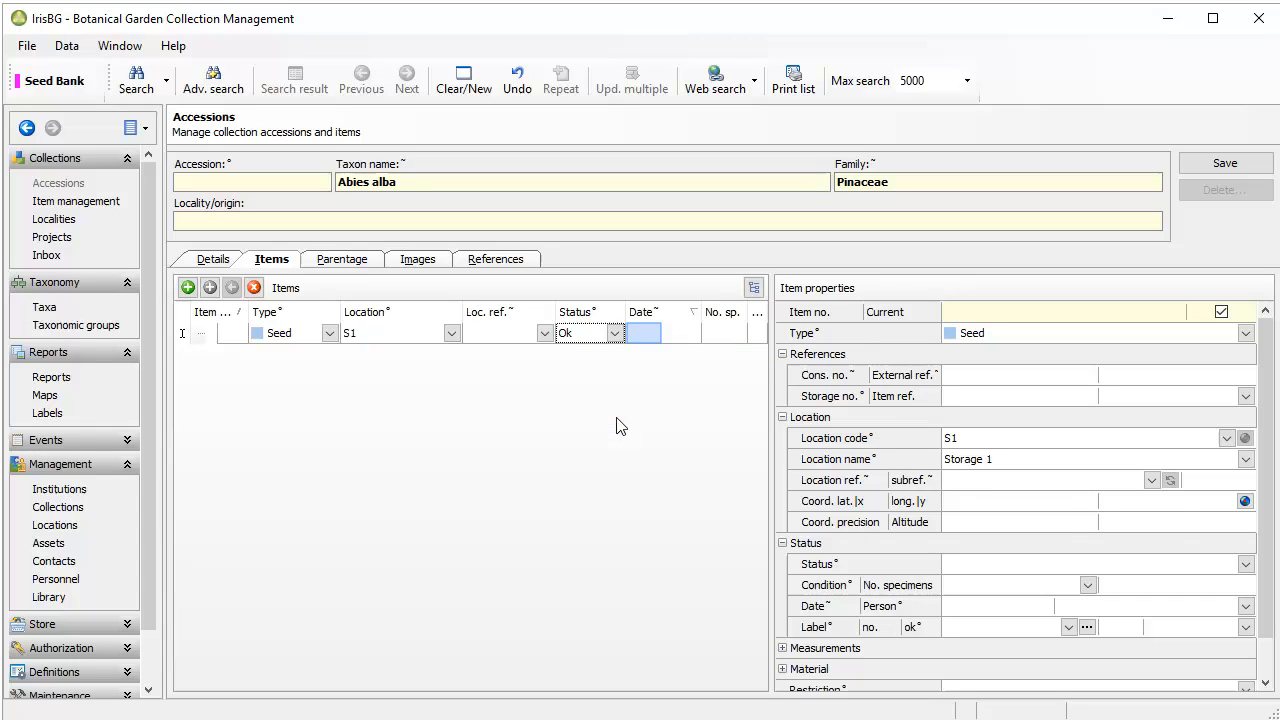
click(645, 334)
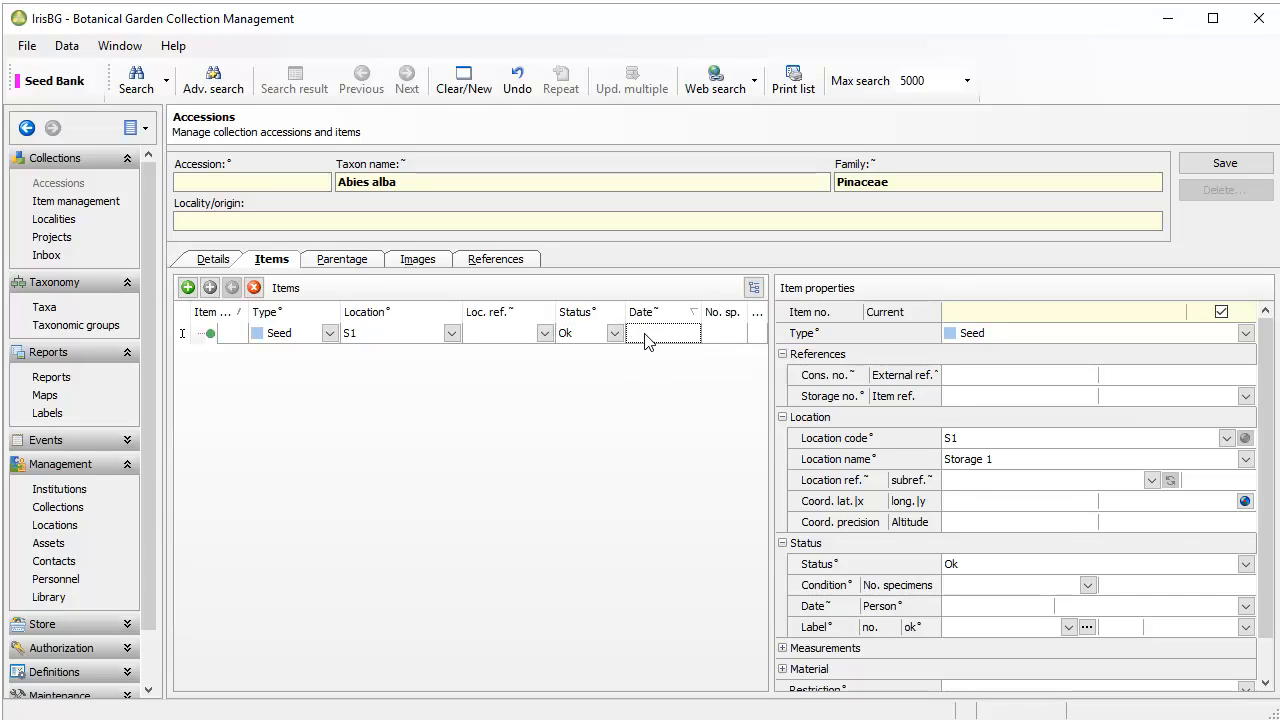
text(1/2016)
key(Tab)
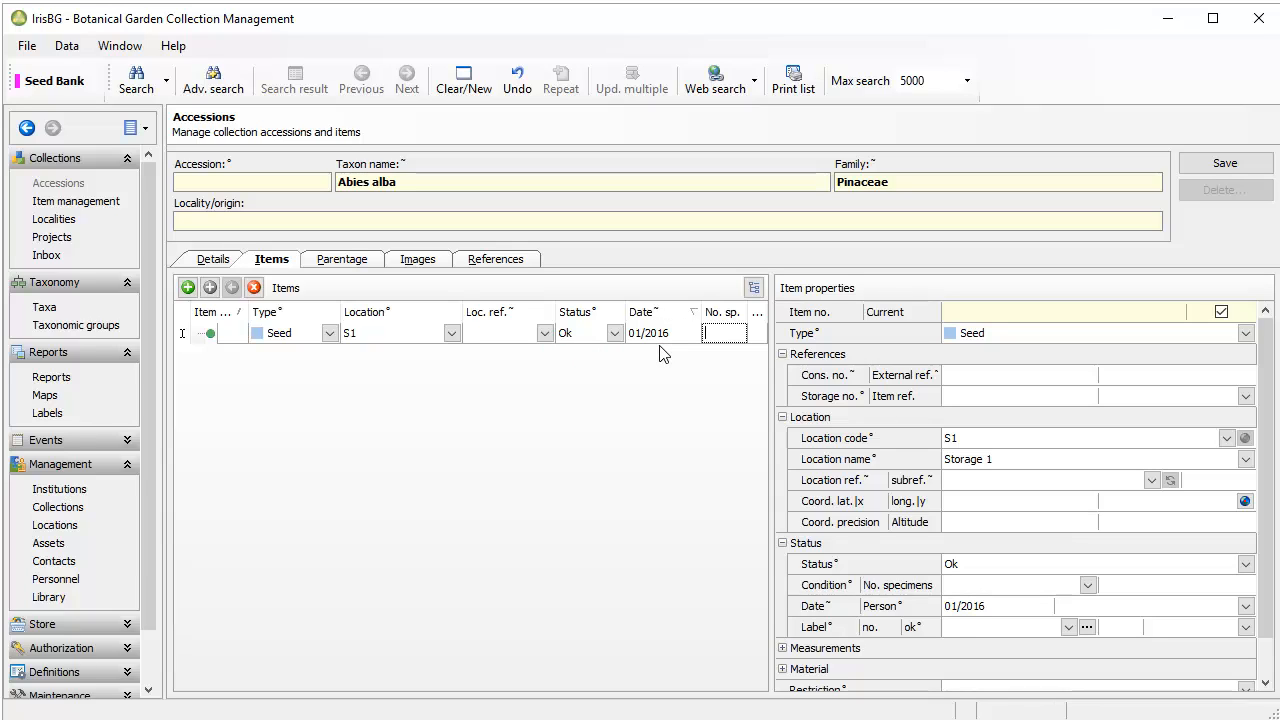
text(50)
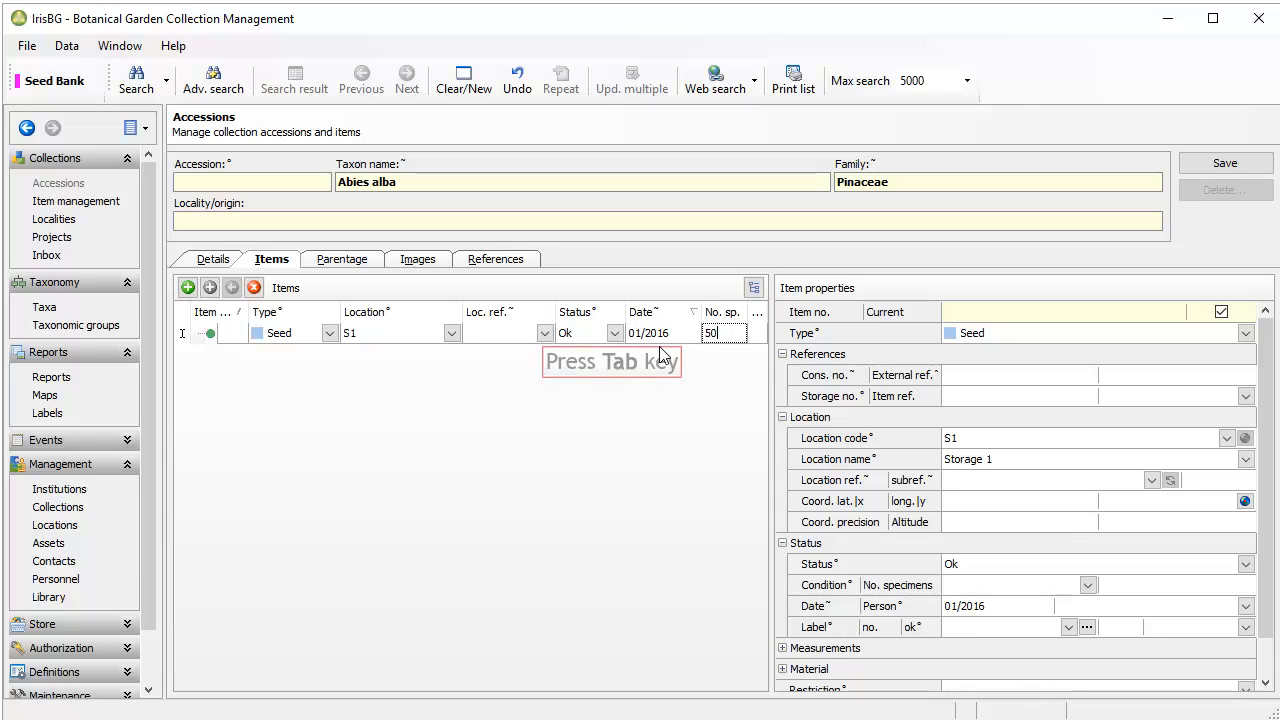
key(Tab)
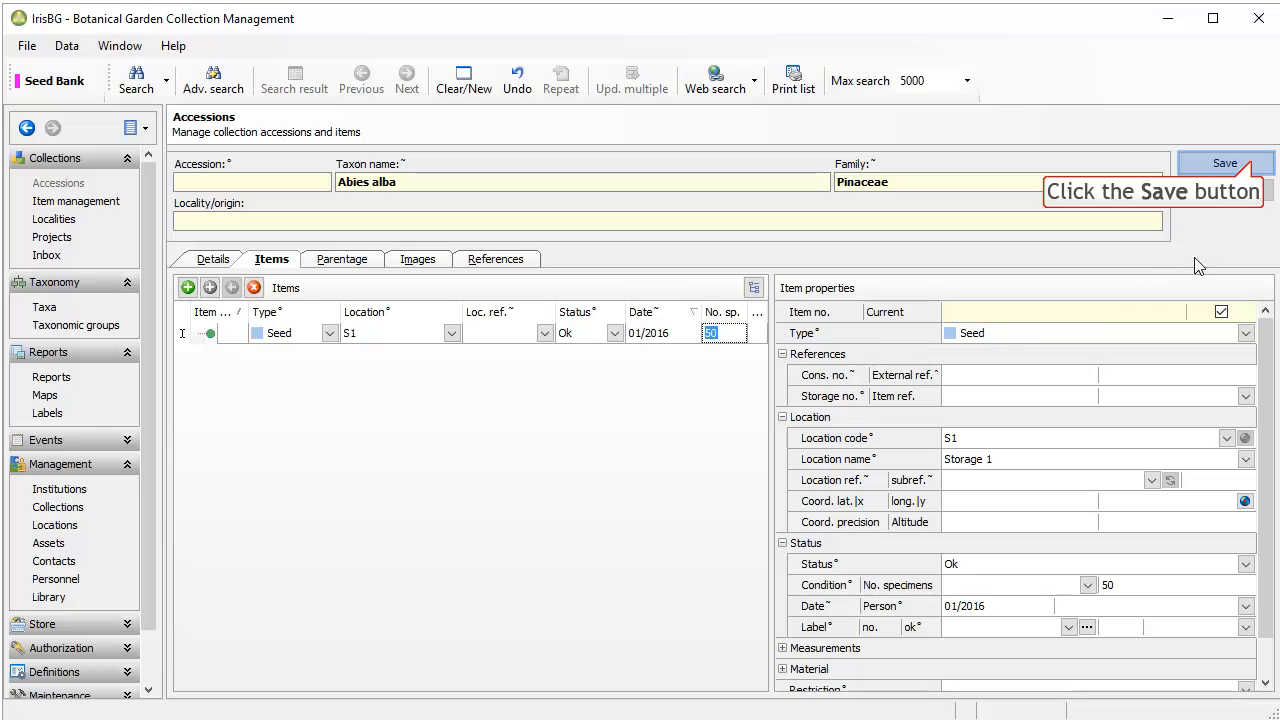
click(1252, 164)
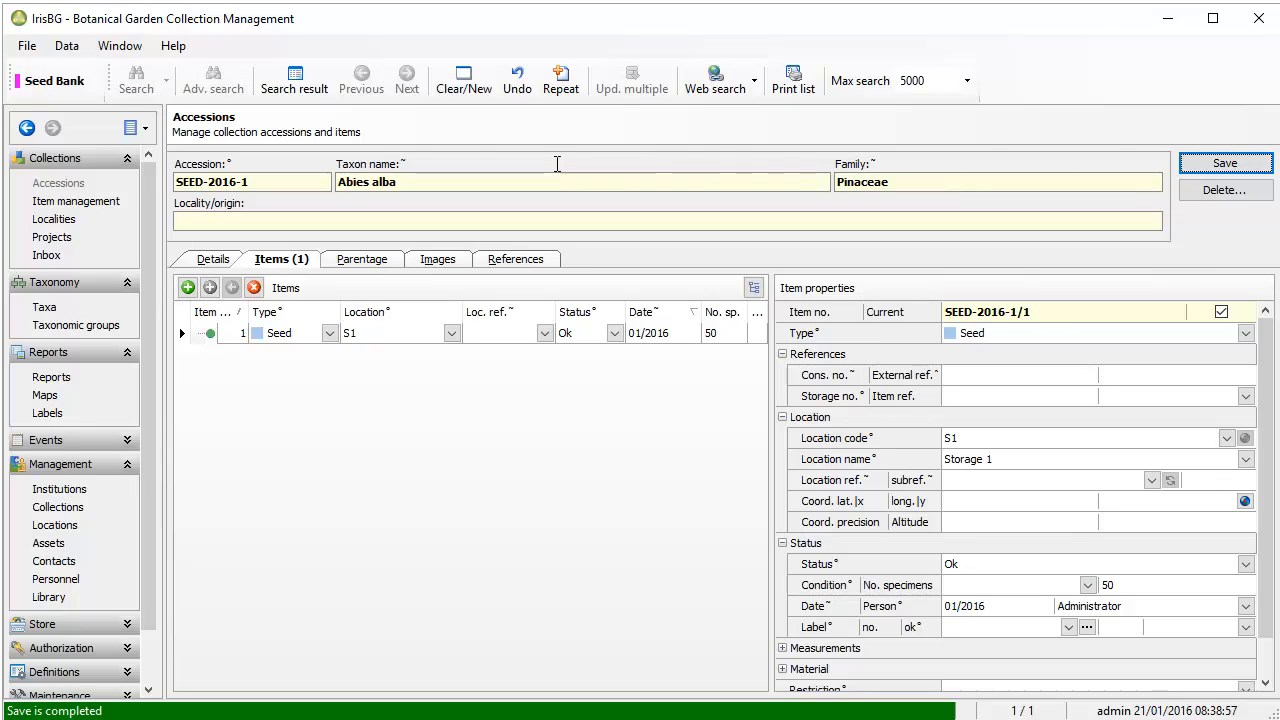
drag(208, 182, 175, 185)
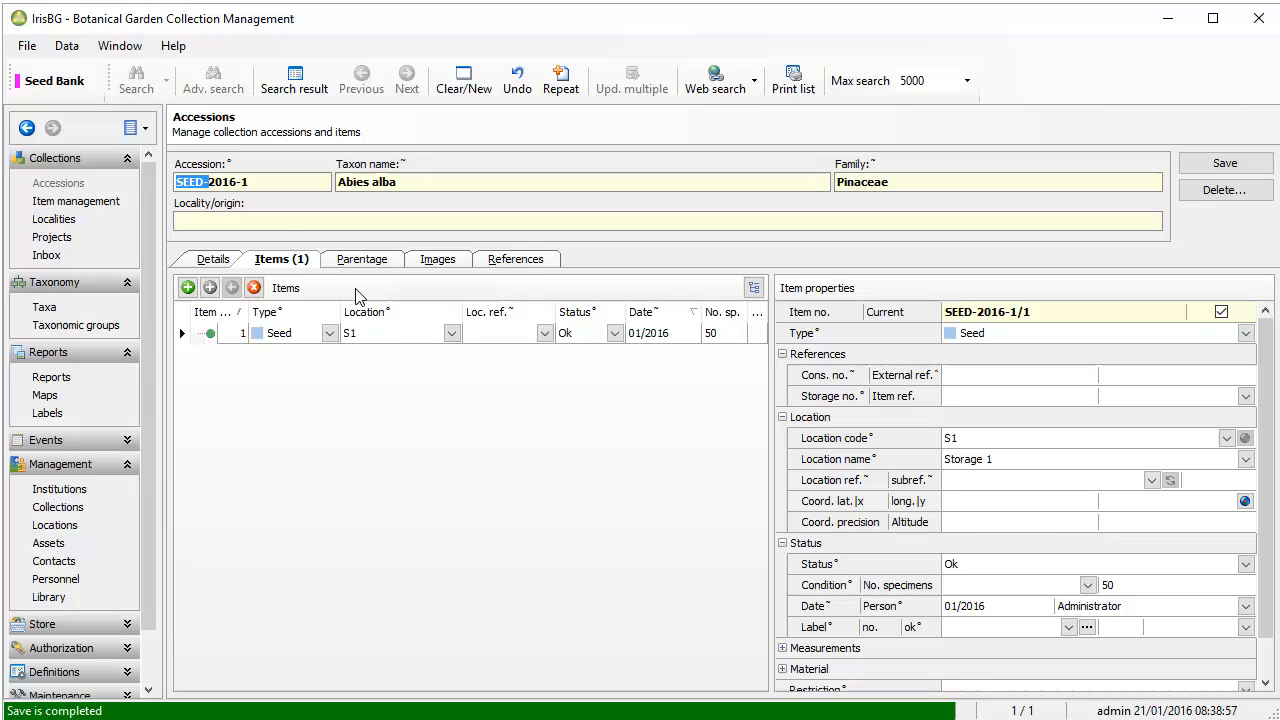
Update the seed item's status to Inventoried and its date to 21/01/2016
click(362, 341)
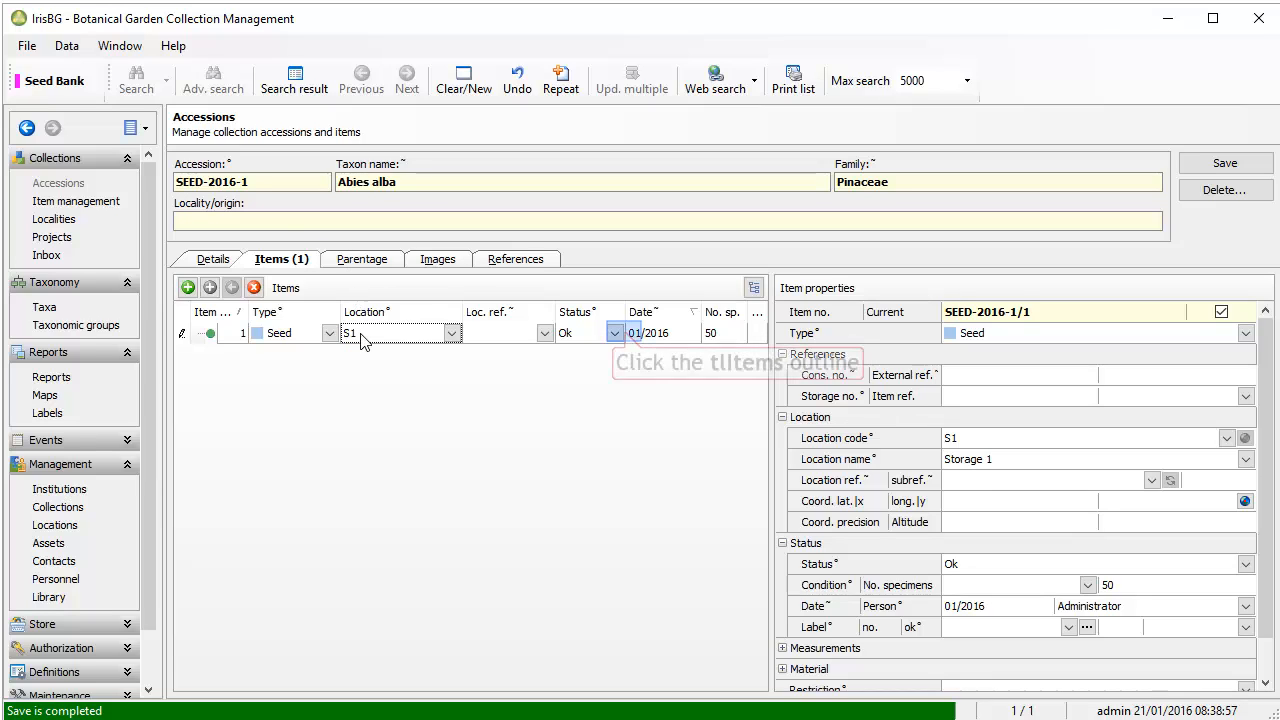
click(616, 333)
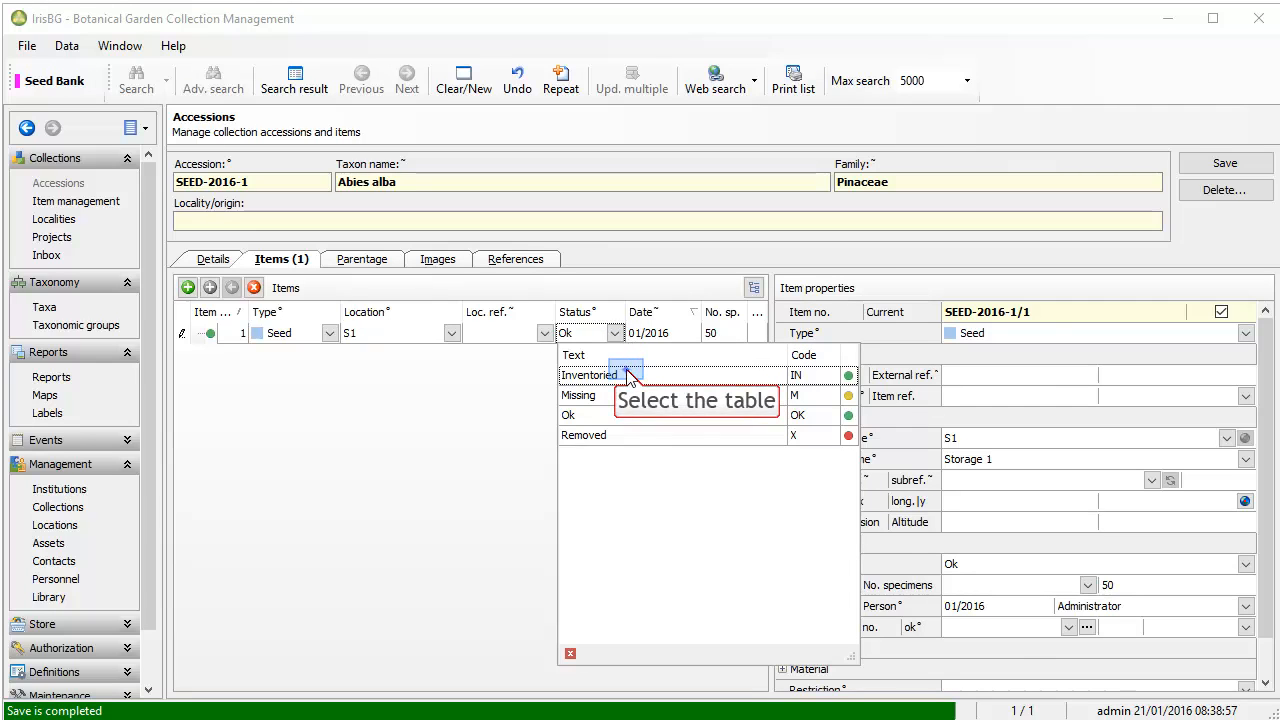
click(631, 366)
click(684, 335)
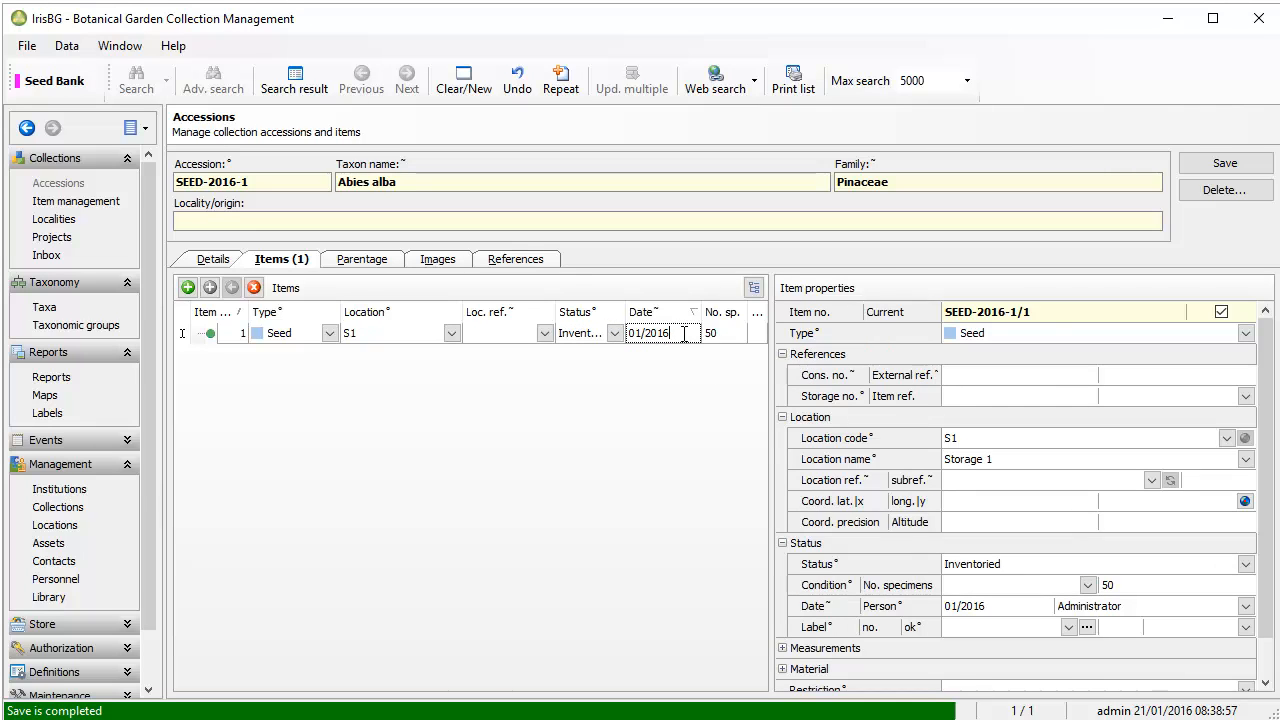
drag(684, 335, 450, 330)
key(Delete)
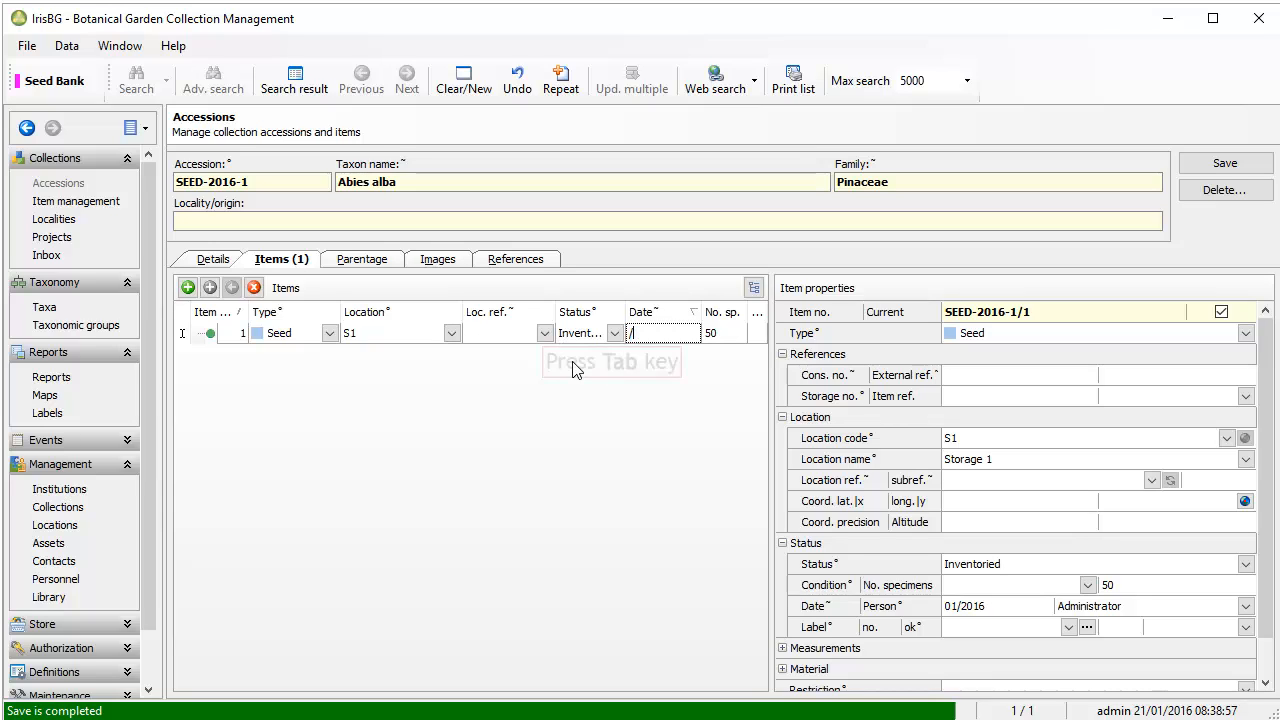
key(Tab)
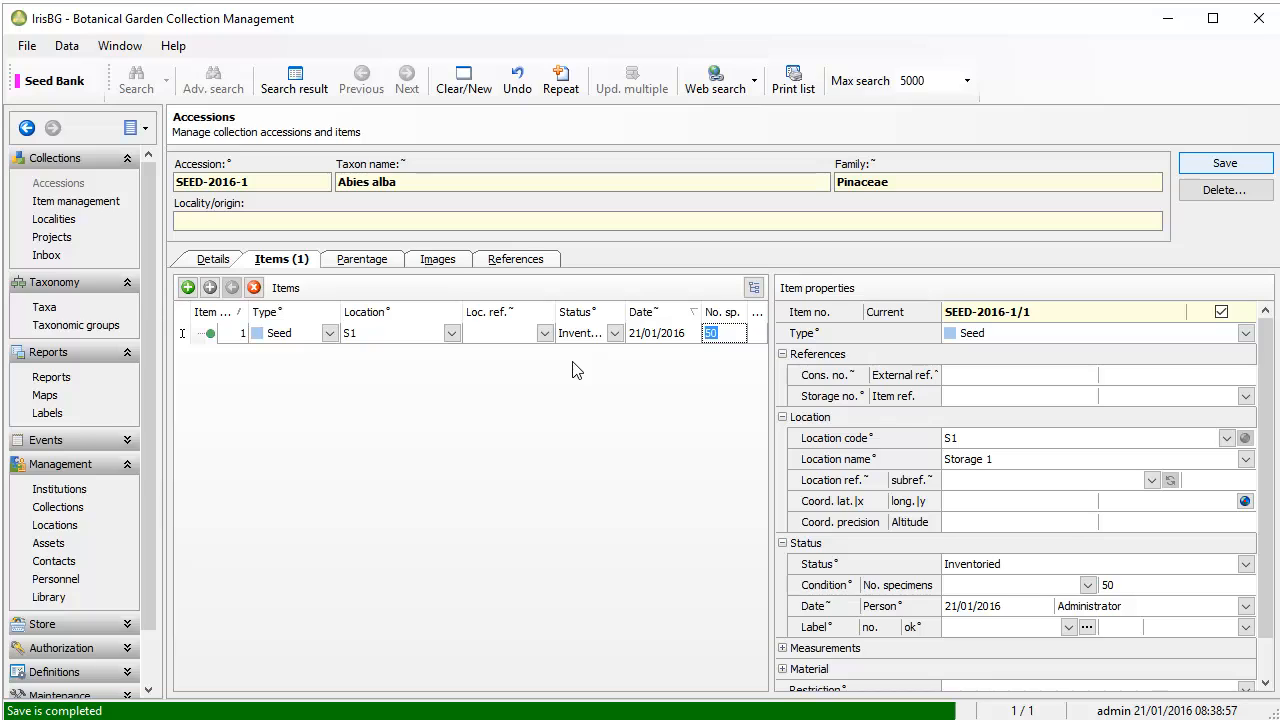
Save the seed item with 40 specimens and expand its history of earlier entries
text(40)
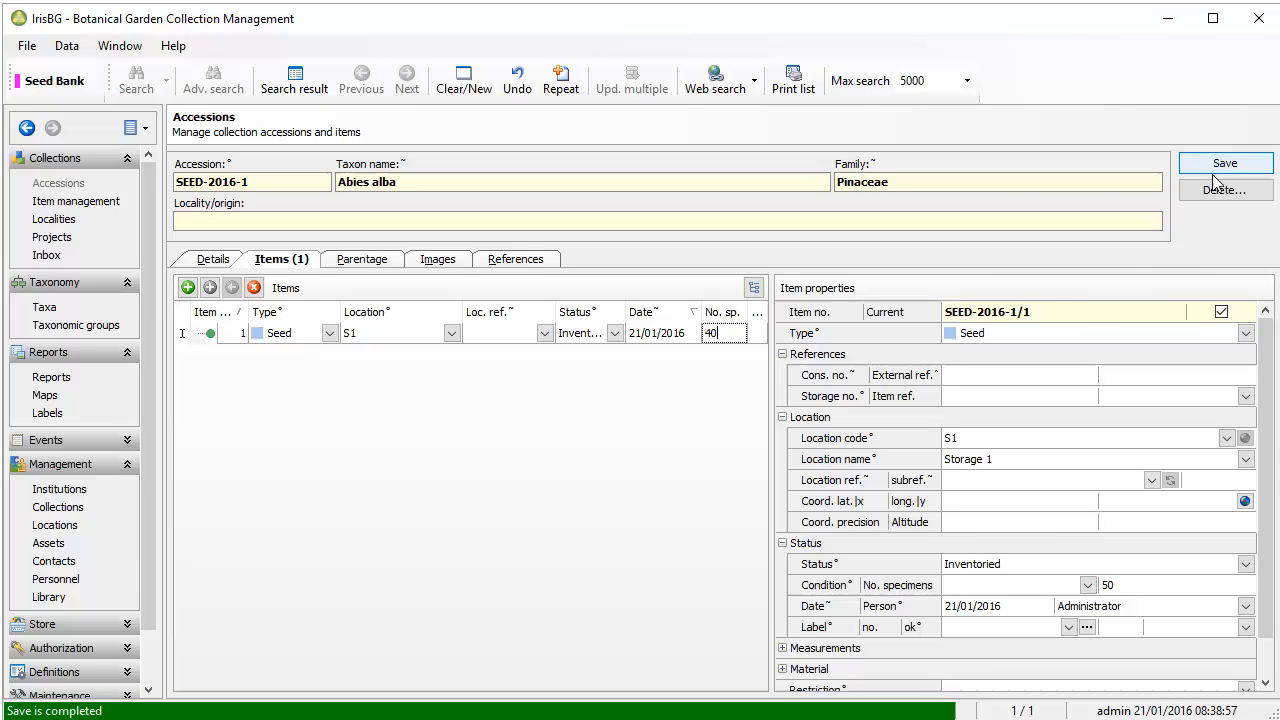
click(1222, 165)
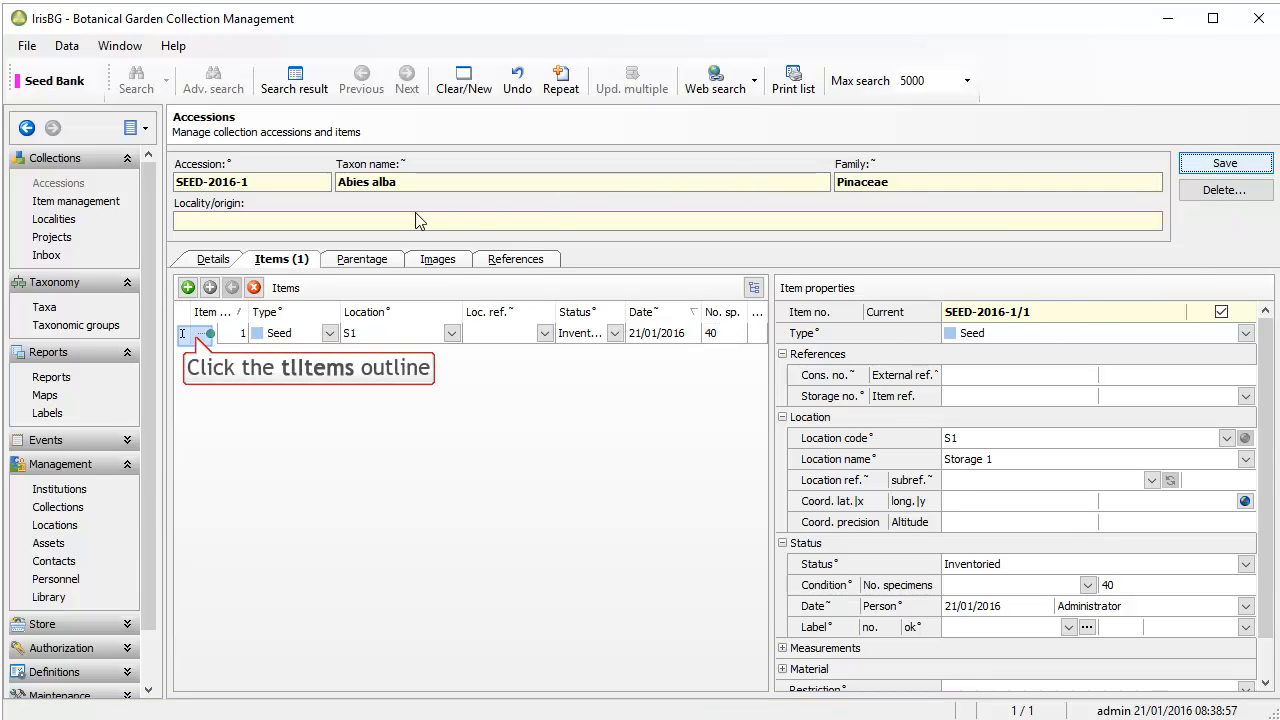
click(198, 336)
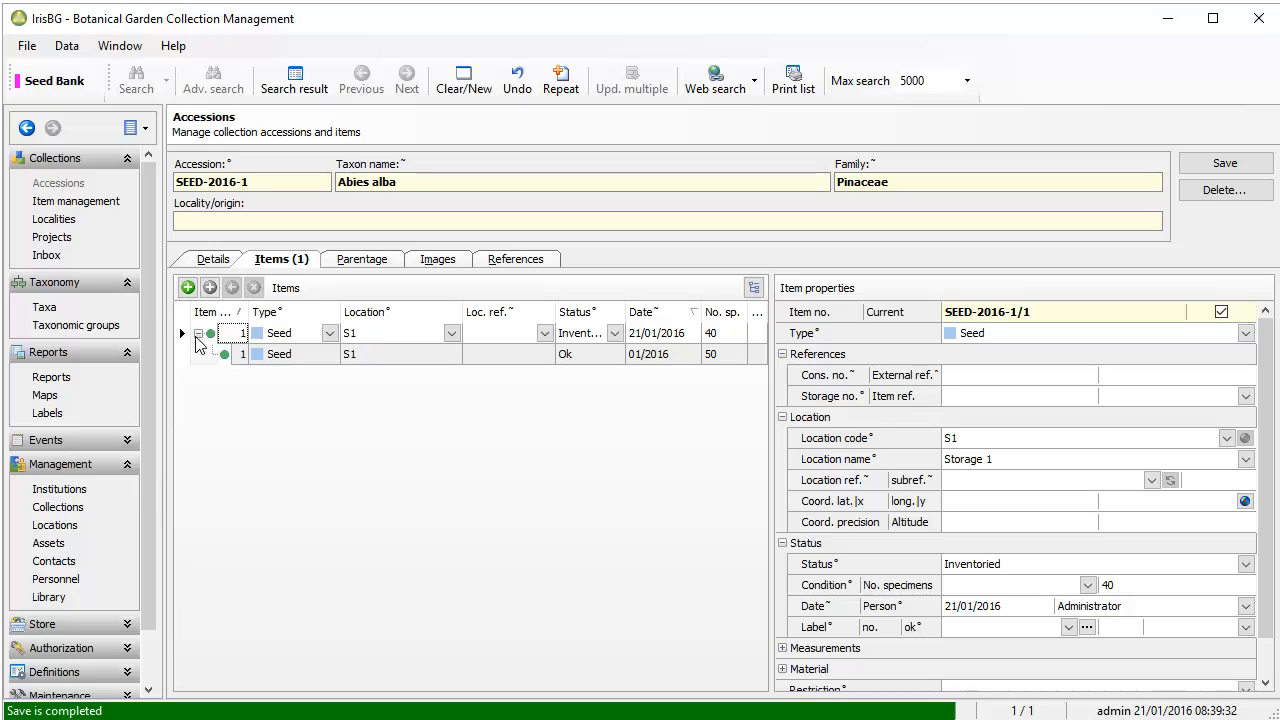